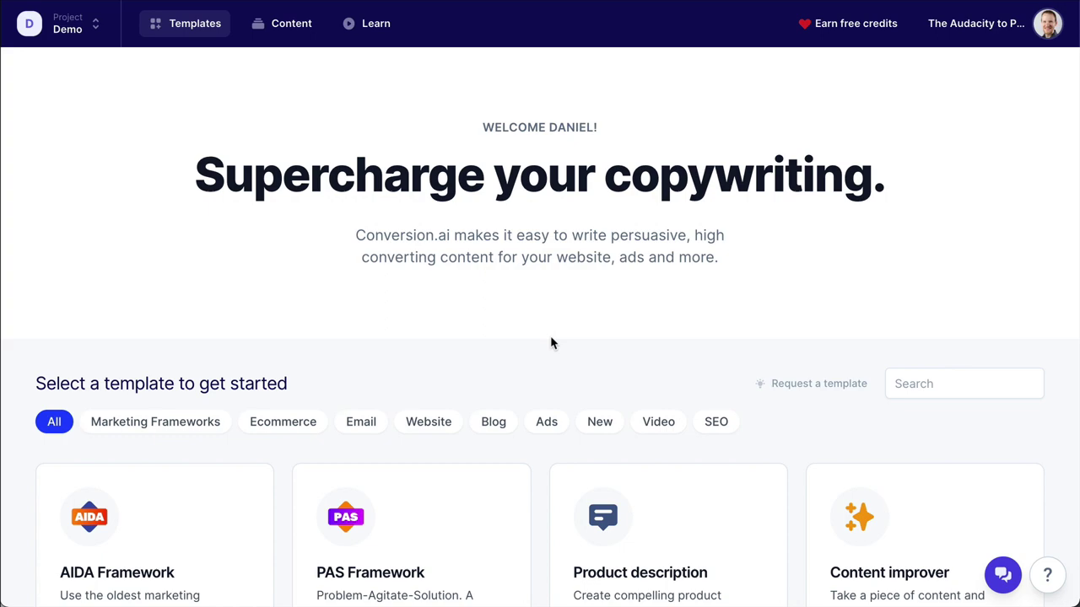
Open the AIDA Framework template and enter "The Audacity to Podcast" as the company/product name
{"action": "scroll", "coordinate": [551, 342], "scroll_direction": "down", "scroll_amount": 20}
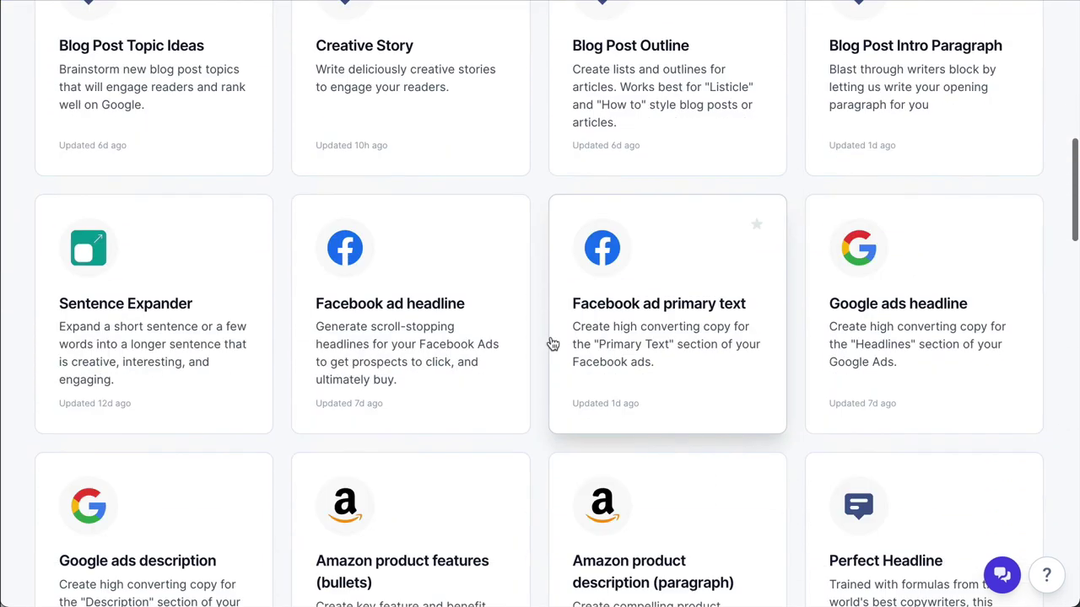
{"action": "scroll", "coordinate": [551, 343], "scroll_direction": "down", "scroll_amount": 3}
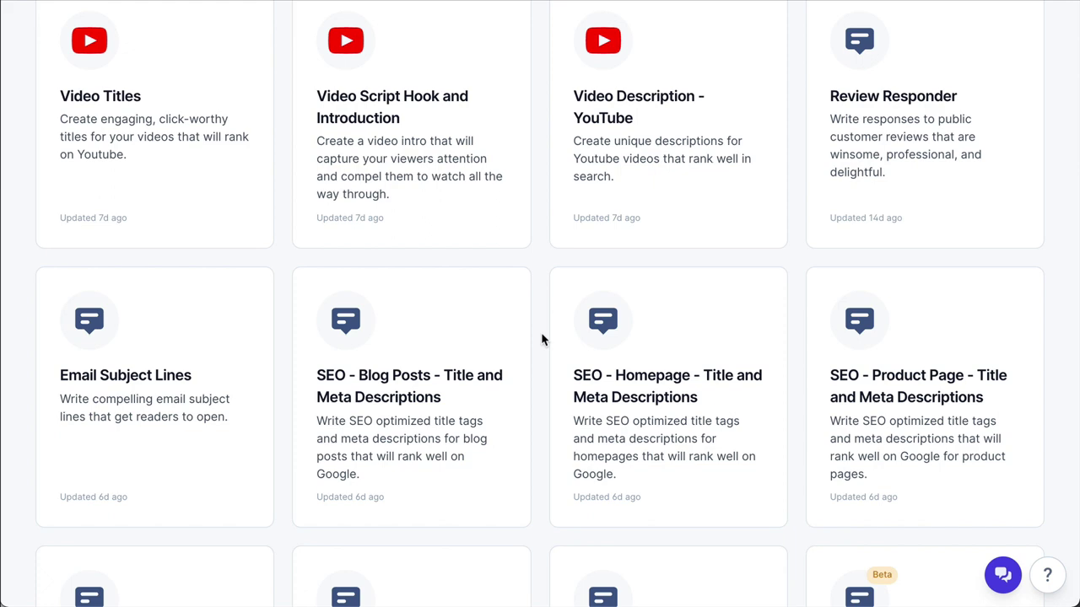
{"action": "scroll", "coordinate": [542, 340], "scroll_direction": "down", "scroll_amount": 8}
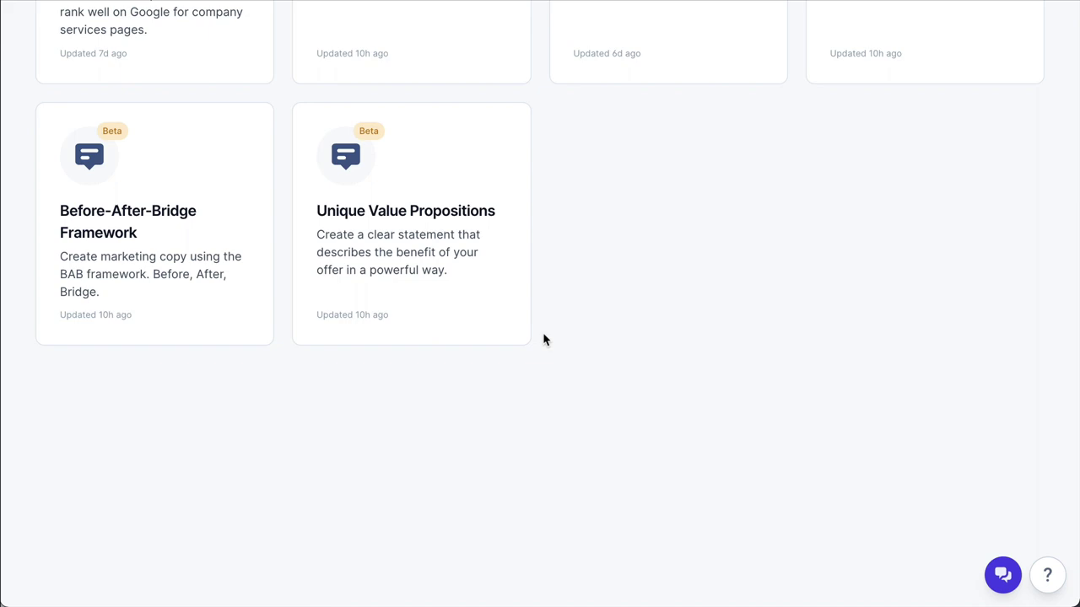
{"action": "scroll", "coordinate": [543, 339], "scroll_direction": "up", "scroll_amount": 7}
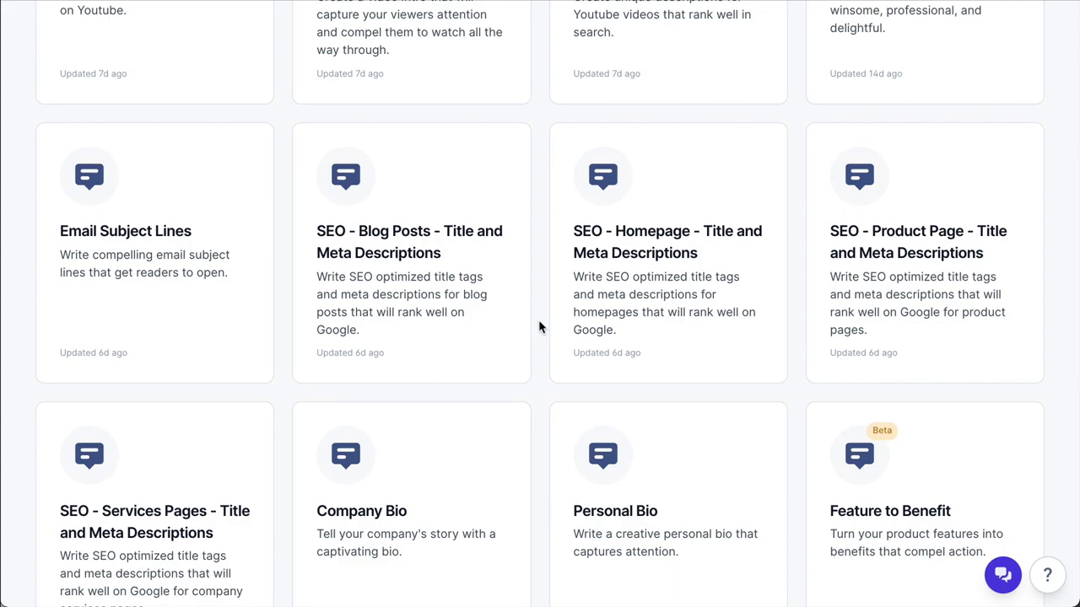
{"action": "scroll", "coordinate": [540, 327], "scroll_direction": "up", "scroll_amount": 1}
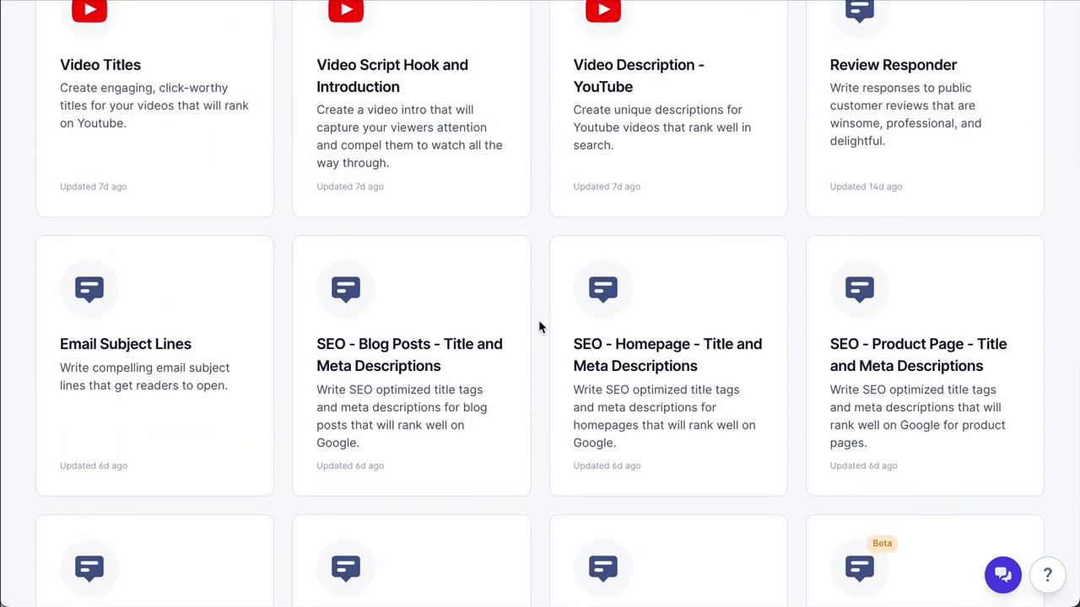
{"action": "scroll", "coordinate": [540, 327], "scroll_direction": "up", "scroll_amount": 12}
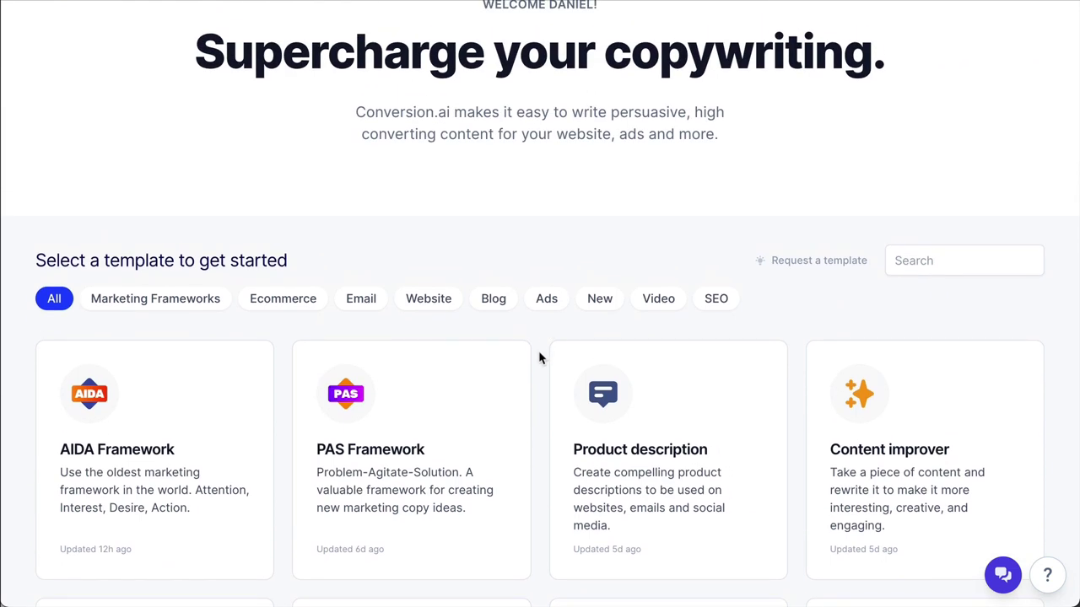
{"action": "left_click", "coordinate": [175, 411]}
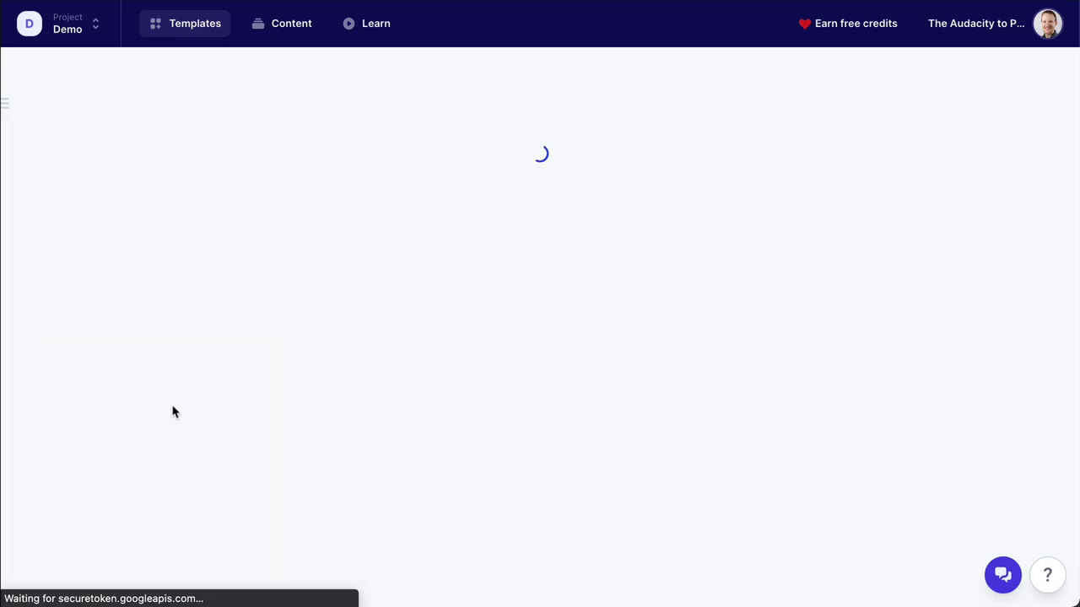
{"action": "left_click", "coordinate": [202, 223]}
{"action": "type", "text": "The"}
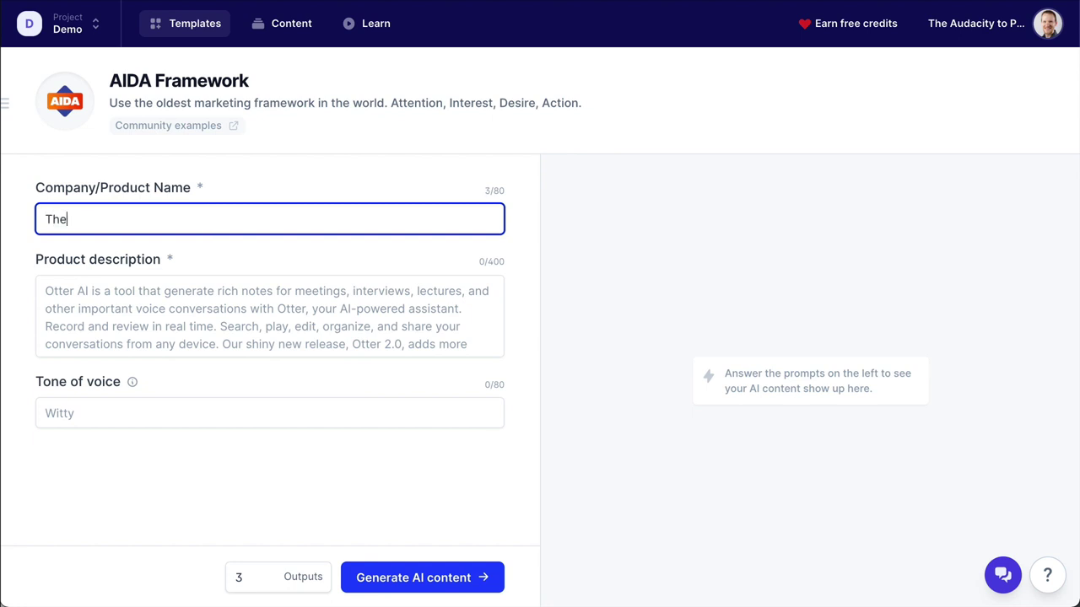
{"action": "type", "text": " Audacity to Podcast"}
{"action": "key", "text": "Tab"}
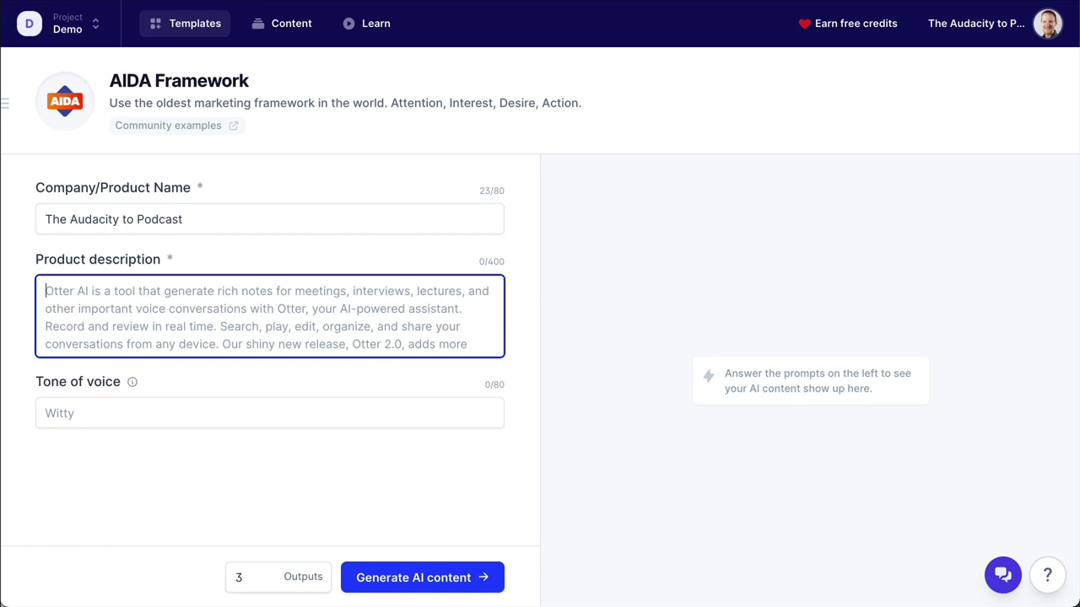
Enter the product description "This podcast gives you the guts and teaches you the tools to start and grow your own podcast for passion or profit."
{"action": "type", "text": "This podcast"}
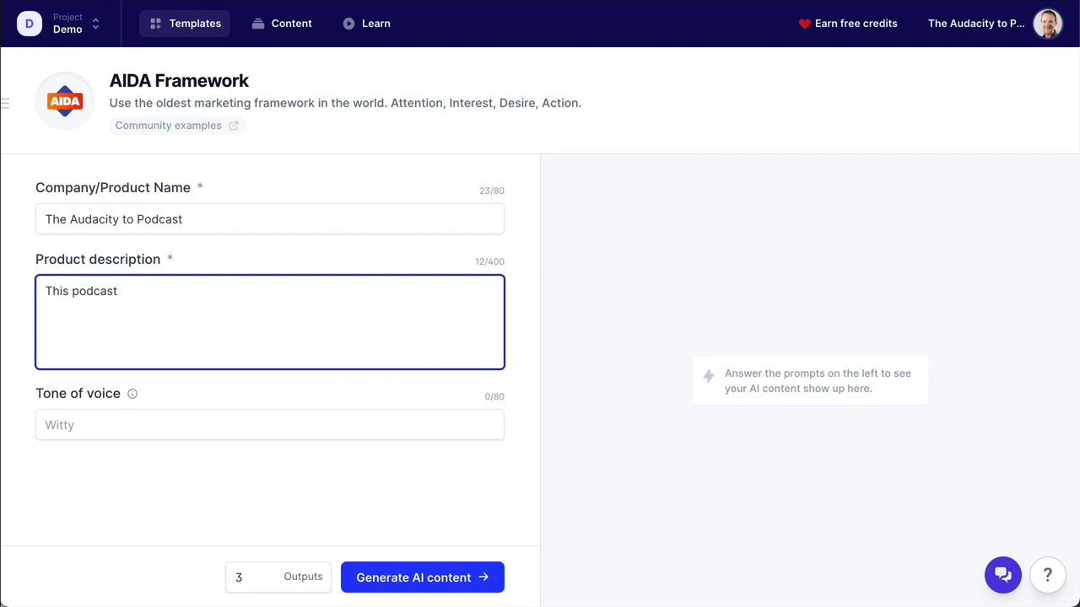
{"action": "type", "text": "gives you the guts and t"}
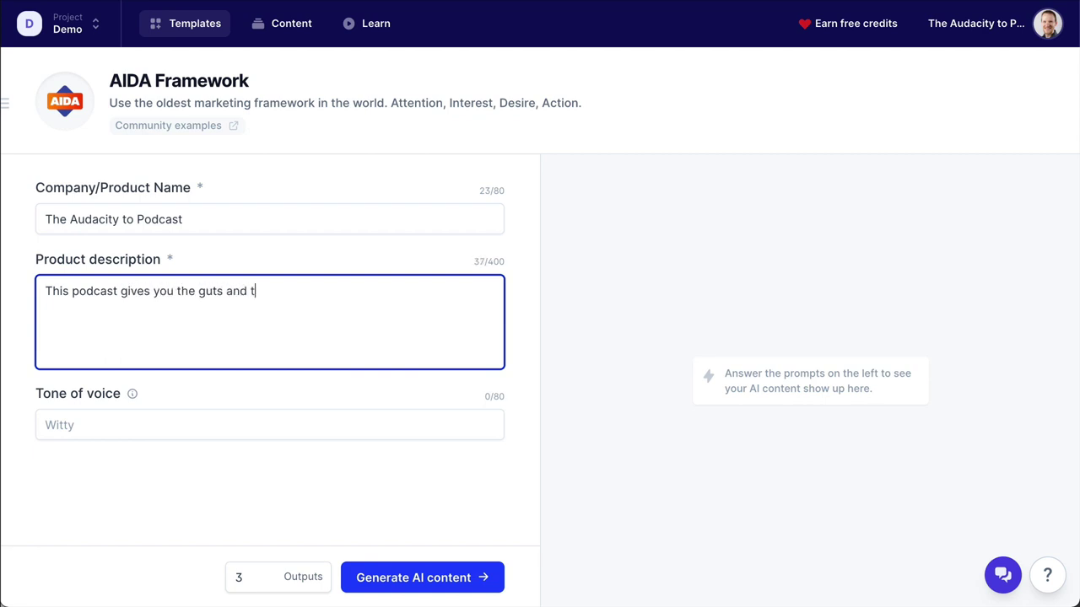
{"action": "type", "text": "eaches you the tools to star"}
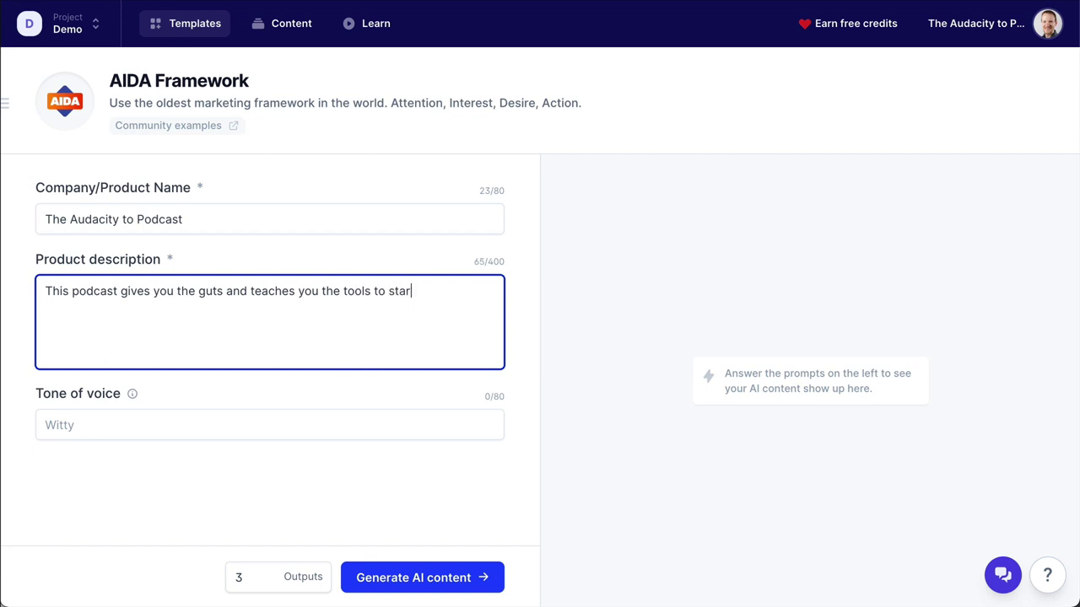
{"action": "type", "text": "t and grow your own podcast fo"}
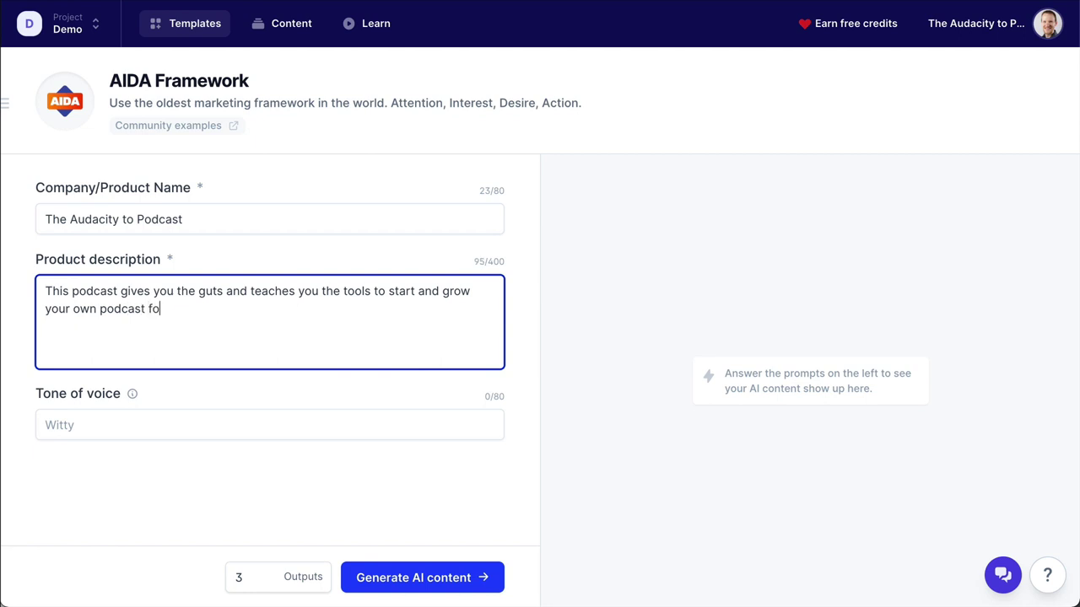
{"action": "type", "text": "r passion or profit."}
{"action": "key", "text": "ctrl+a"}
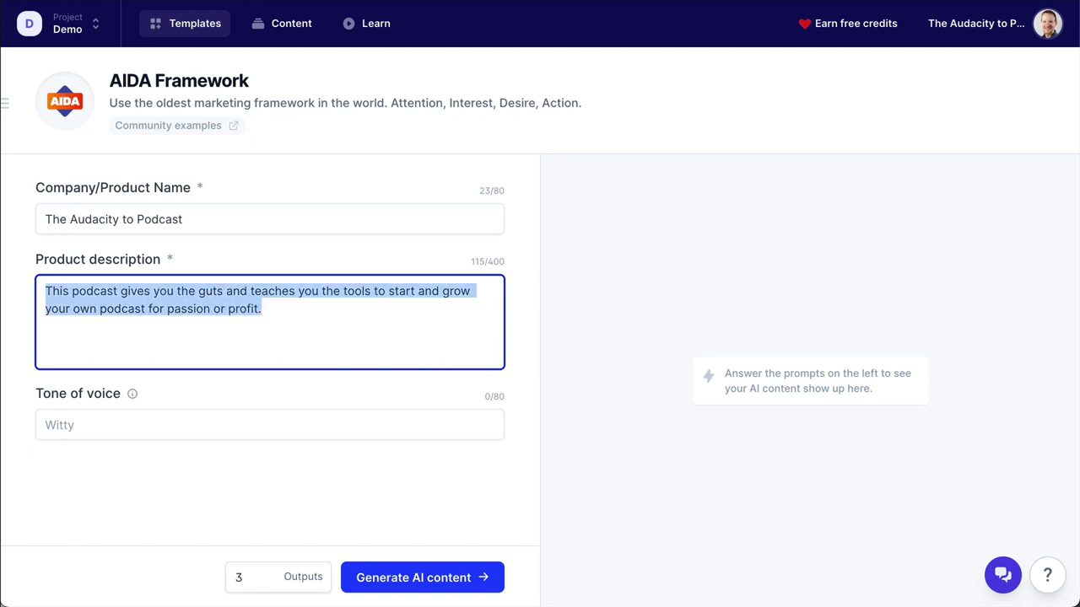
{"action": "left_click", "coordinate": [346, 521]}
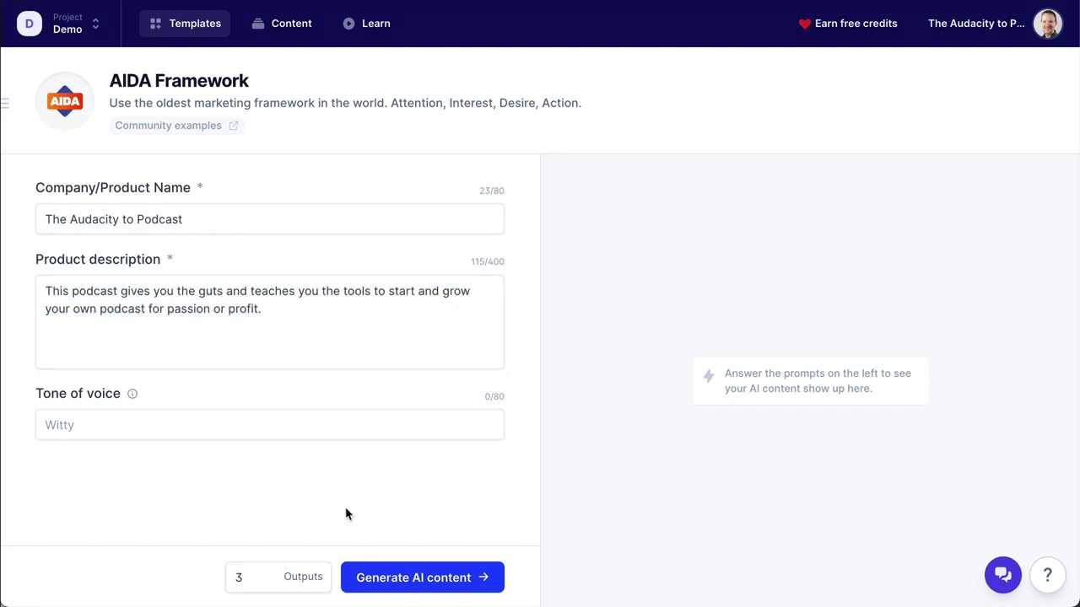
Consult the tone of voice help page for example adjectives and set the tone to "dramatic"
{"action": "left_click", "coordinate": [361, 417]}
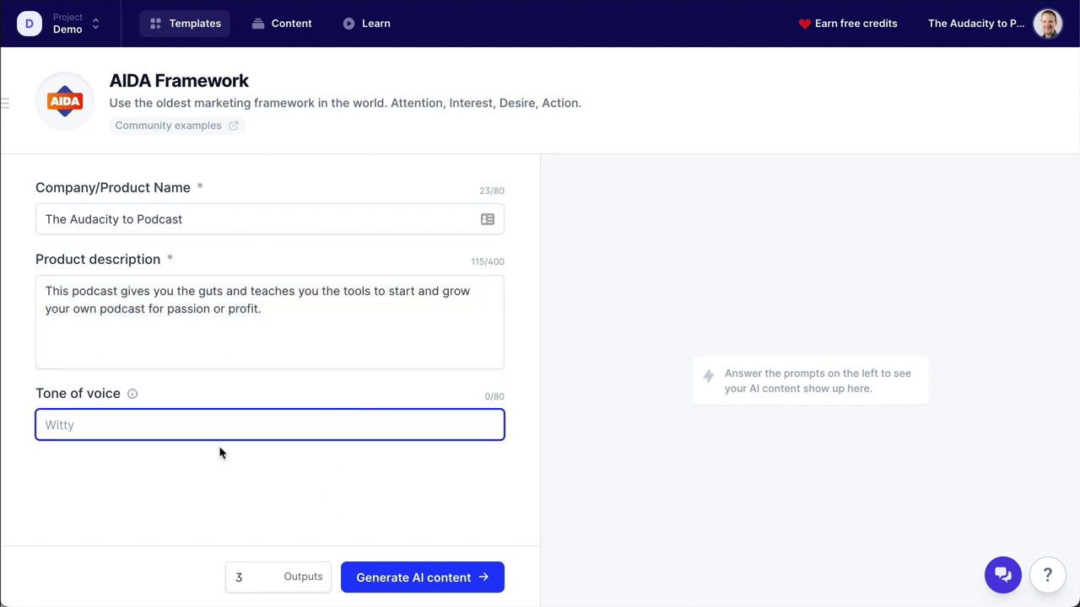
{"action": "left_click", "coordinate": [133, 394]}
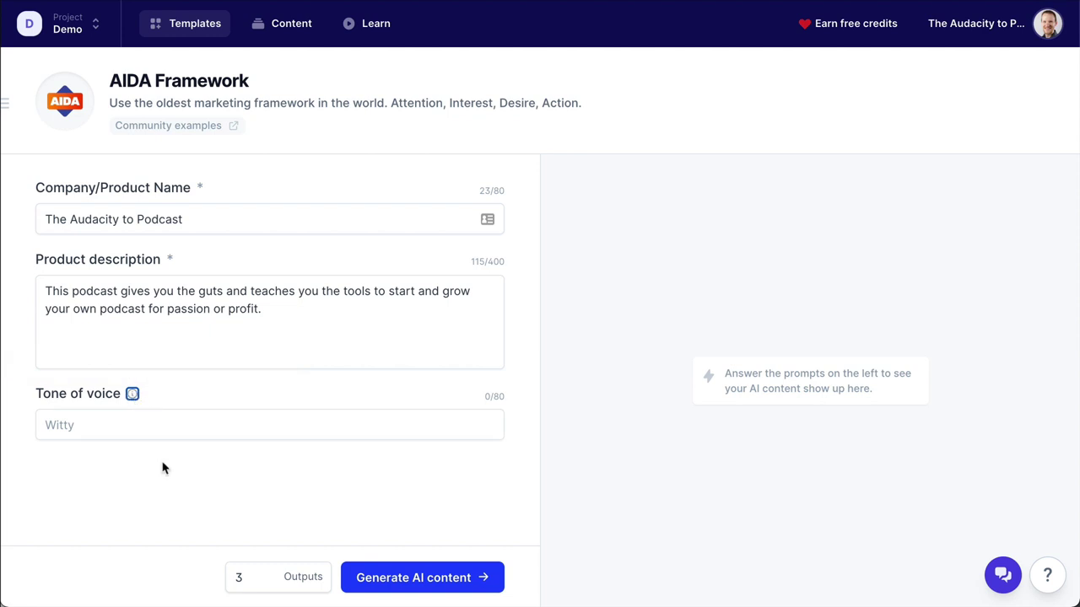
{"action": "mouse_move", "coordinate": [133, 399]}
{"action": "left_click", "coordinate": [174, 369]}
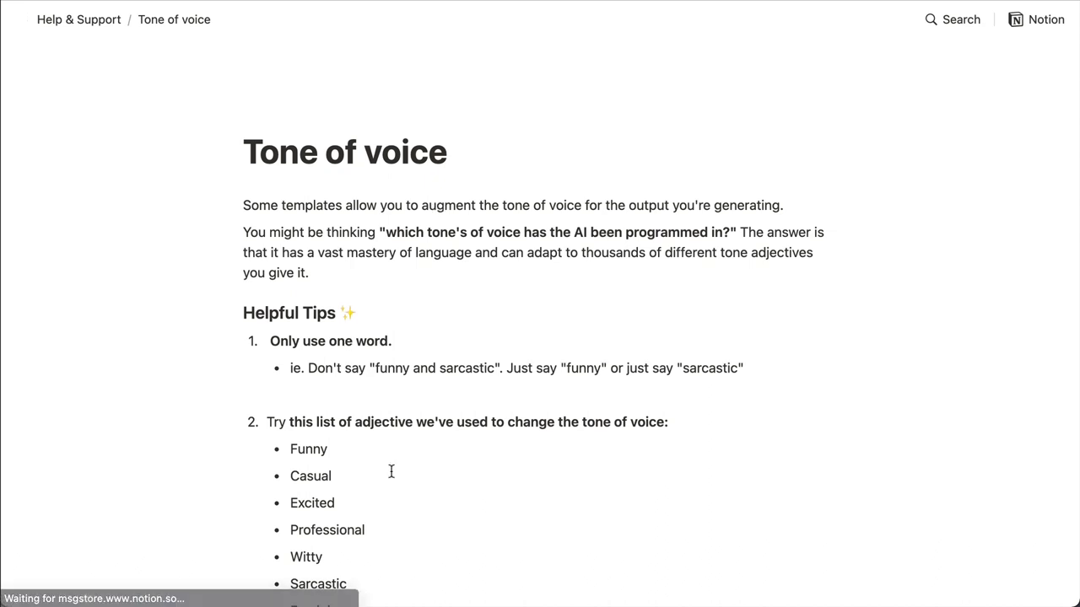
{"action": "scroll", "coordinate": [391, 470], "scroll_direction": "down", "scroll_amount": 5}
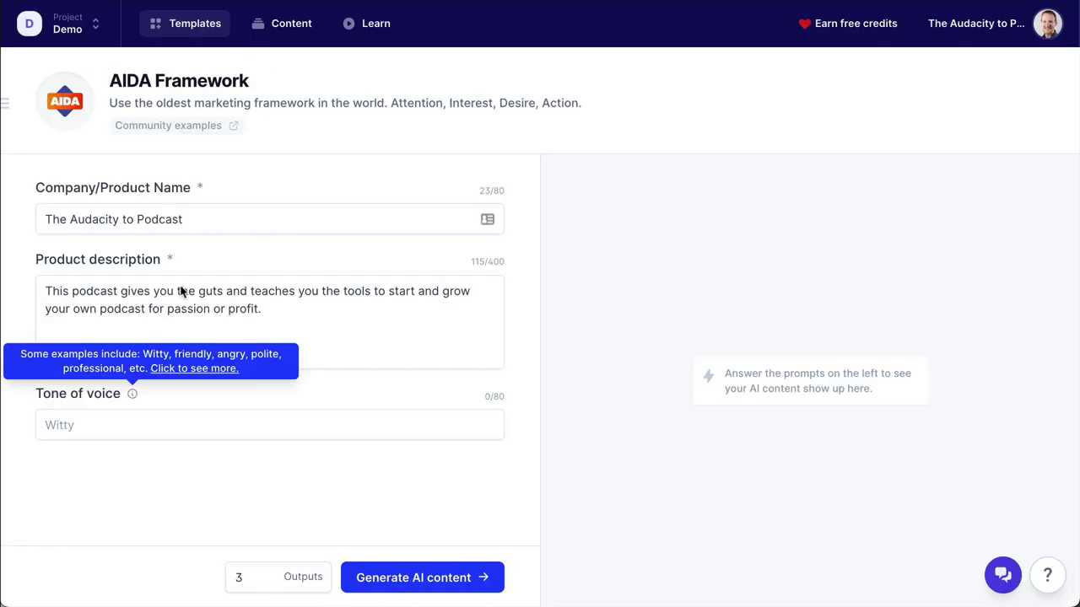
{"action": "left_click", "coordinate": [181, 422]}
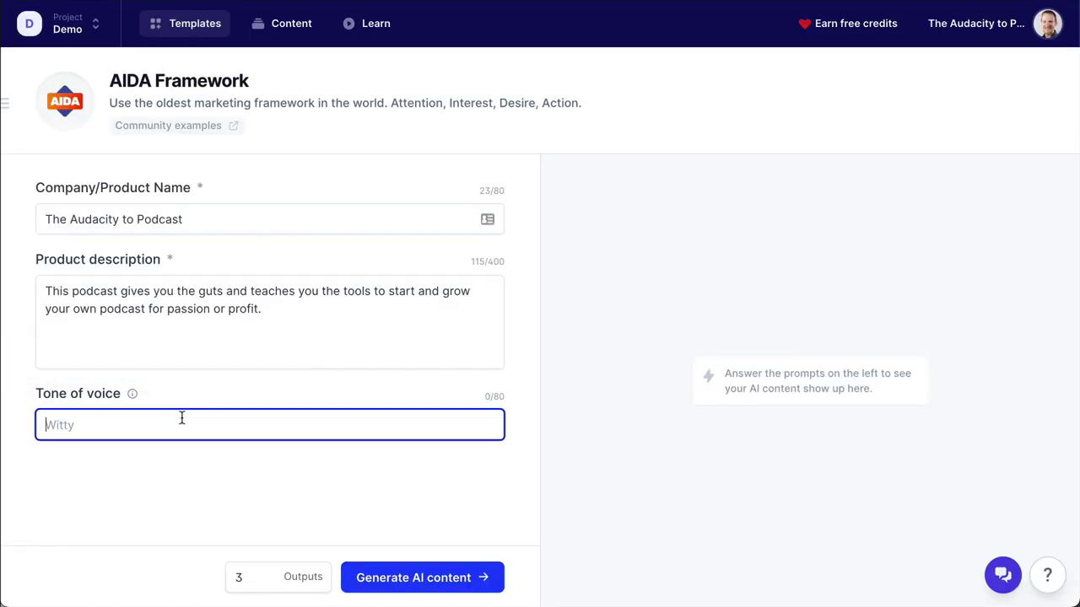
{"action": "type", "text": "dramatic"}
Set the number of outputs to 1 and generate the AIDA content
{"action": "left_click", "coordinate": [265, 581]}
{"action": "left_click", "coordinate": [265, 581]}
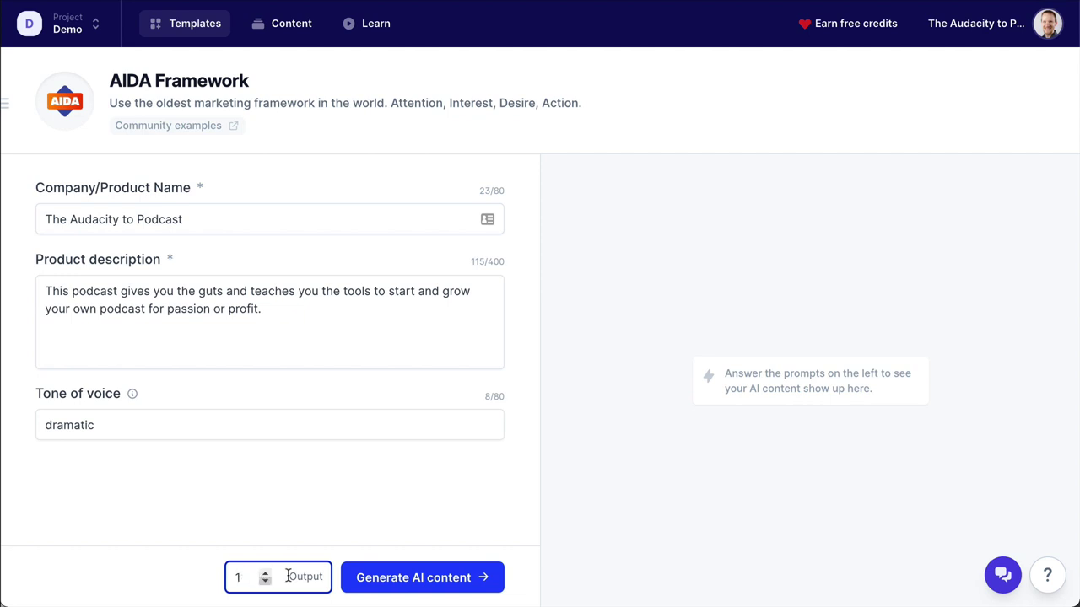
{"action": "left_click", "coordinate": [401, 579]}
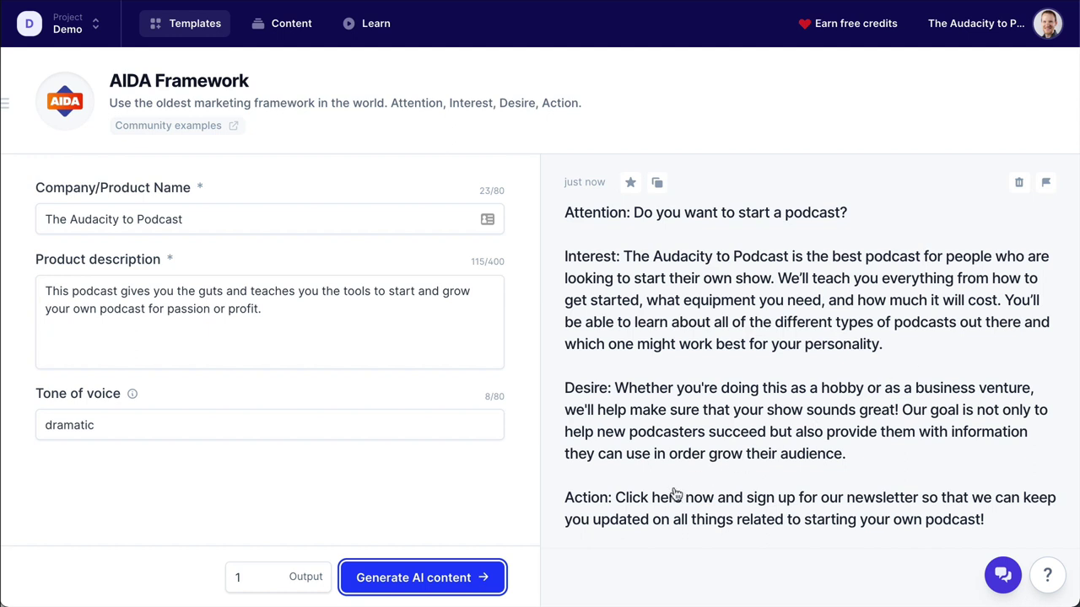
Replace "sign up for our newsletter" with "follow the podcast" in the generated text's Action line and copy the edited result
{"action": "left_click", "coordinate": [826, 450]}
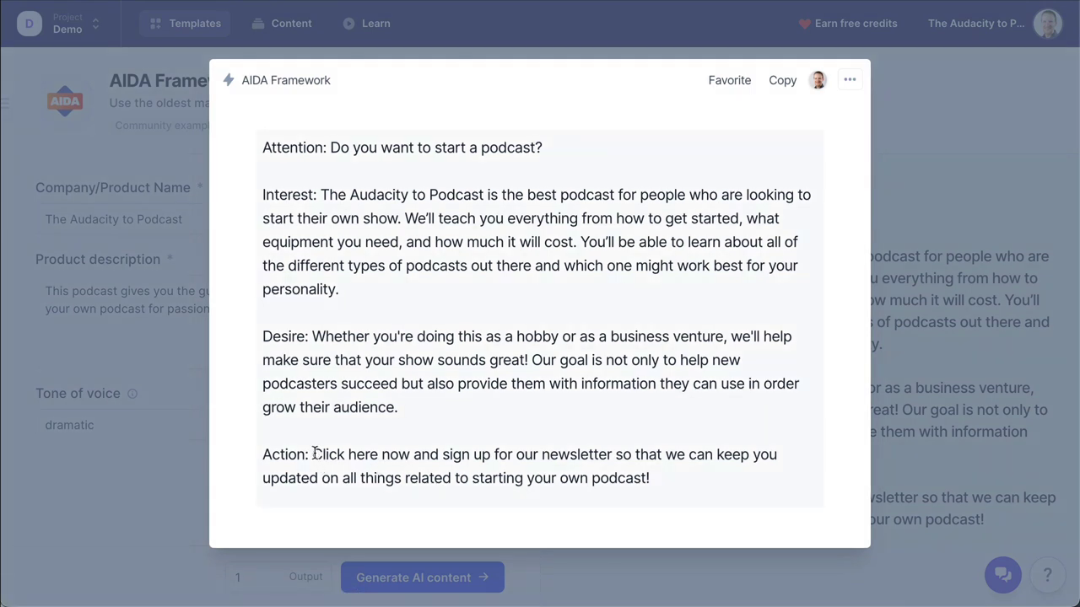
{"action": "left_click_drag", "start_coordinate": [314, 455], "coordinate": [440, 453]}
{"action": "left_click", "coordinate": [609, 457]}
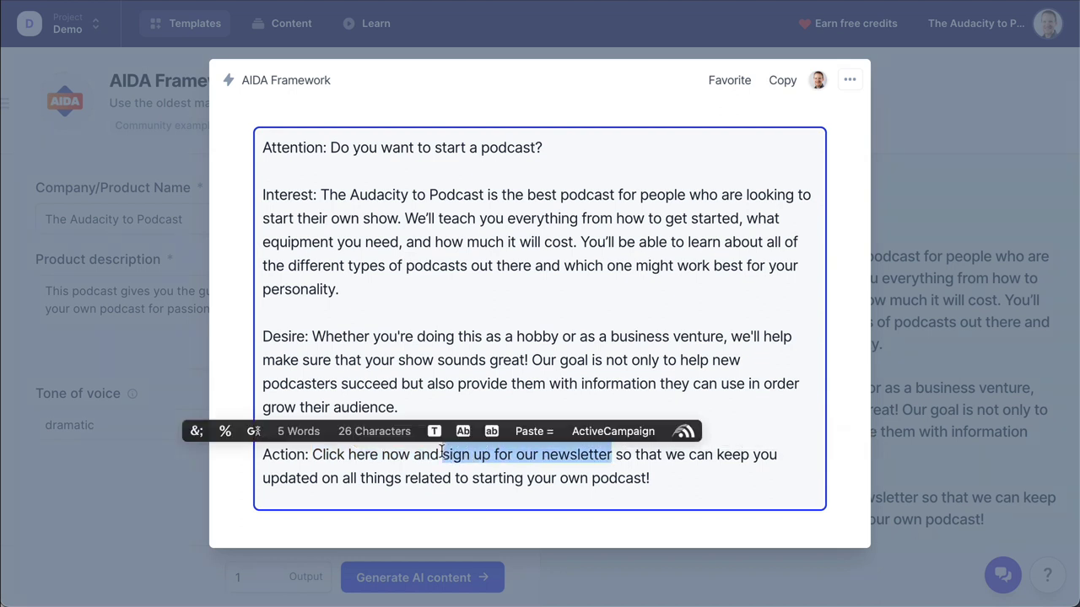
{"action": "type", "text": "follow the podc"}
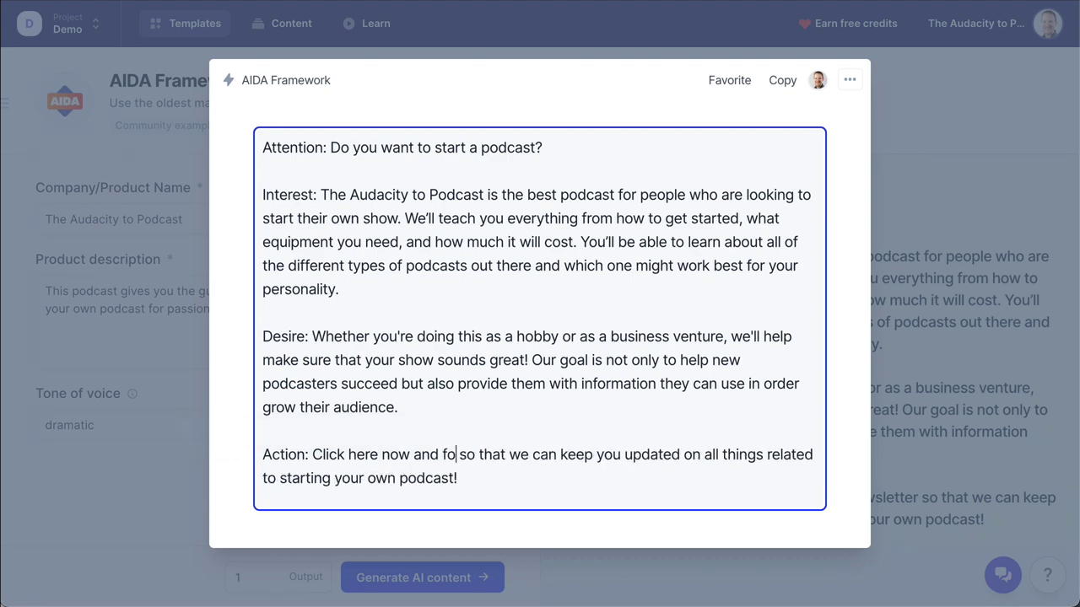
{"action": "type", "text": "ast"}
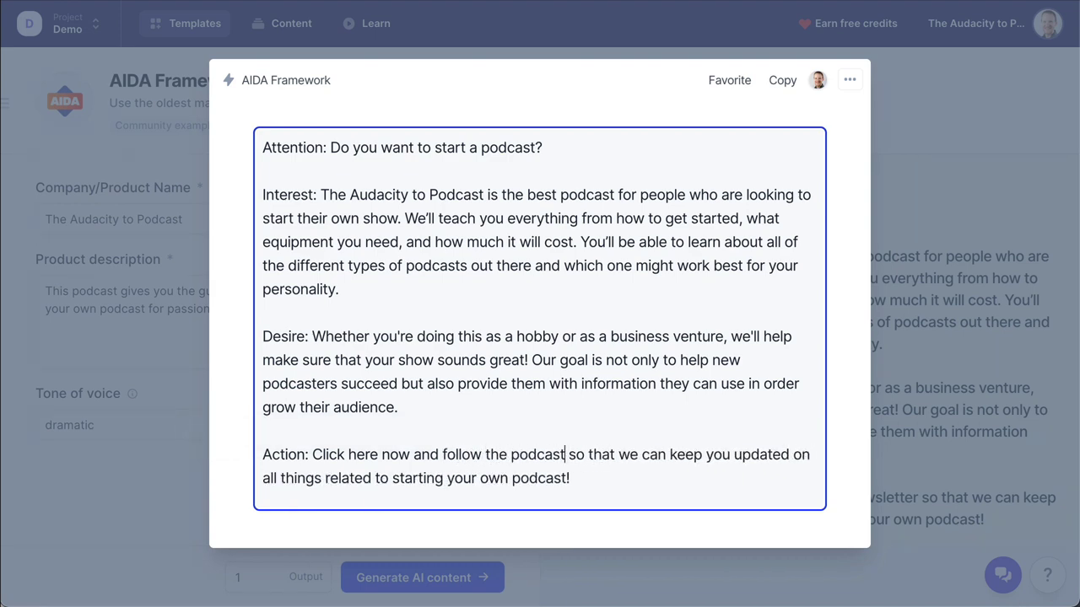
{"action": "left_click", "coordinate": [958, 384]}
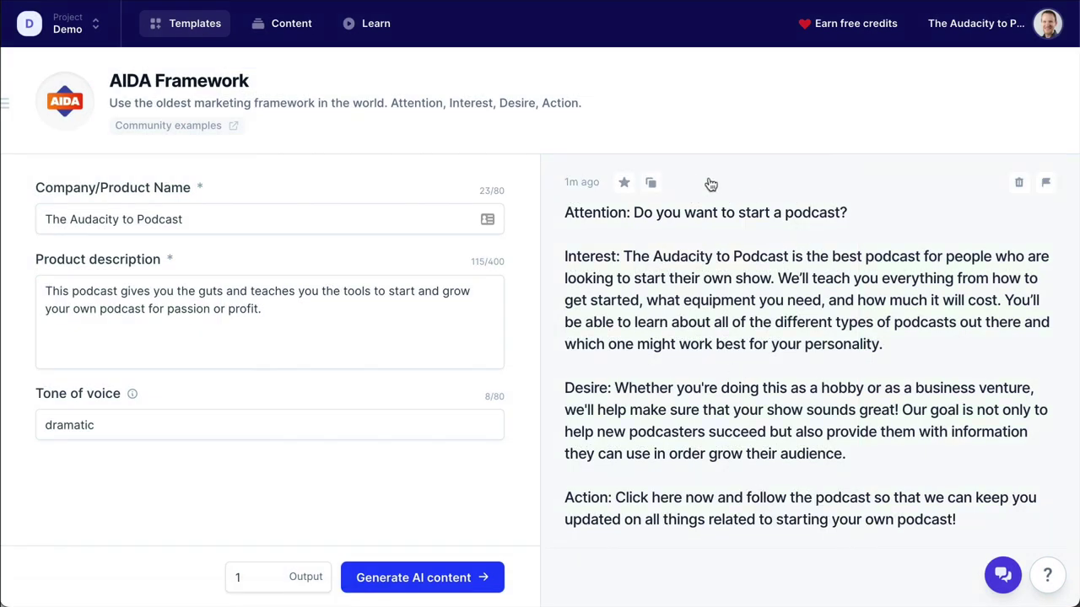
{"action": "left_click", "coordinate": [650, 183]}
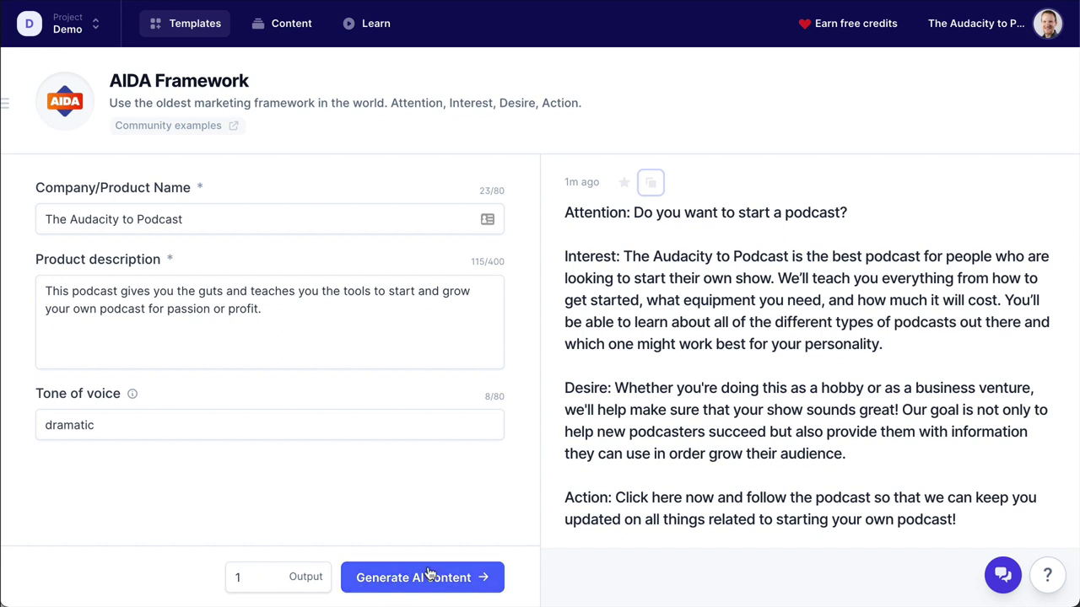
{"action": "left_click", "coordinate": [265, 573]}
{"action": "left_click", "coordinate": [265, 573]}
{"action": "left_click", "coordinate": [264, 572]}
{"action": "left_click", "coordinate": [265, 573]}
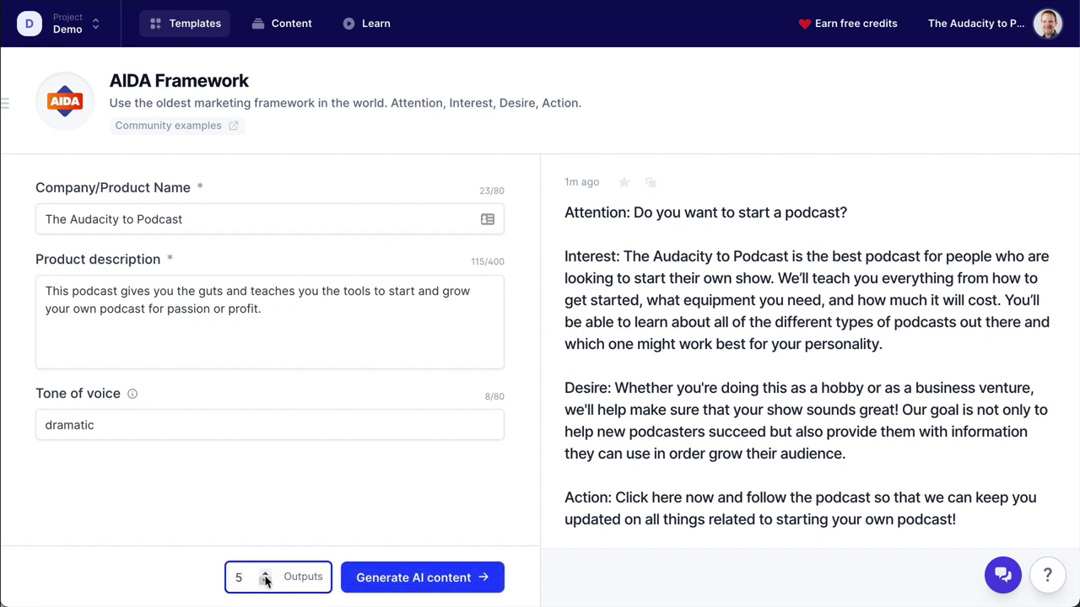
{"action": "left_click", "coordinate": [265, 581]}
{"action": "left_click", "coordinate": [265, 581]}
{"action": "left_click", "coordinate": [266, 581]}
{"action": "left_click", "coordinate": [265, 581]}
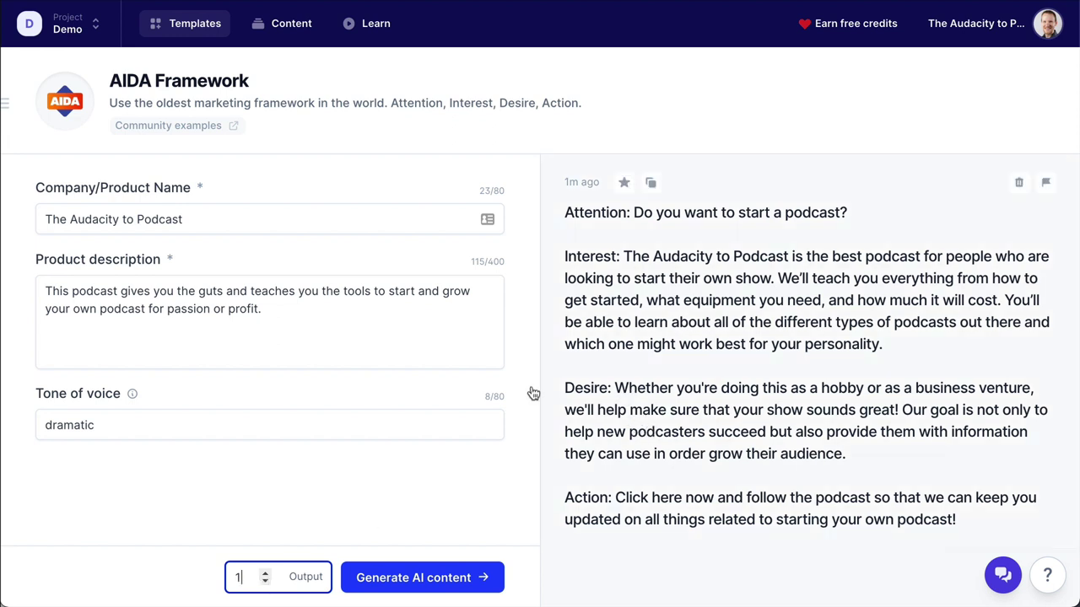
Switch to the PAS Framework template and paste the copied AIDA text as the product description
{"action": "scroll", "coordinate": [677, 287], "scroll_direction": "down", "scroll_amount": 1}
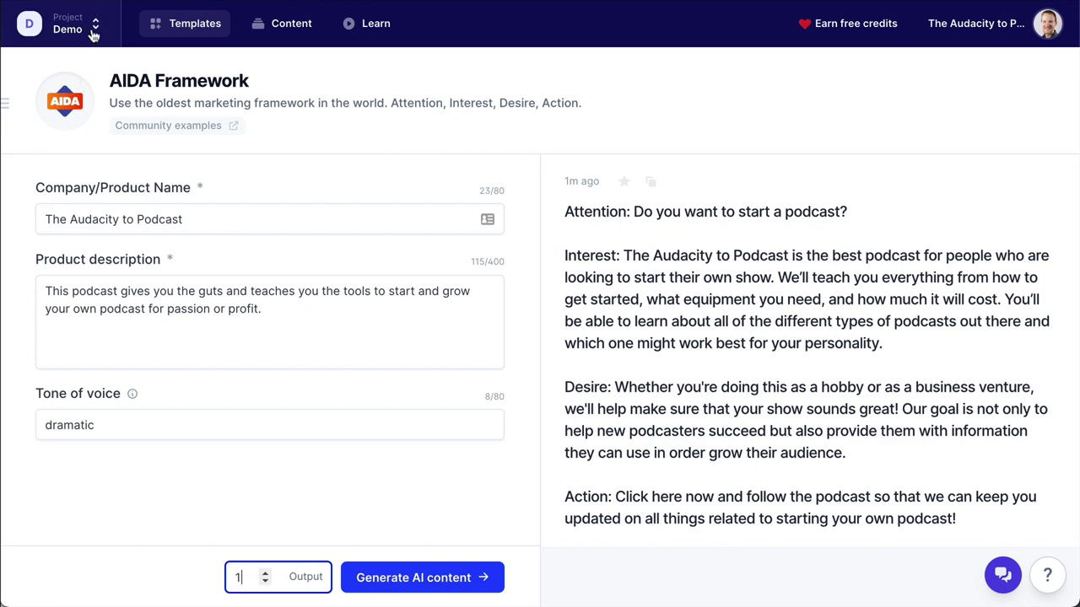
{"action": "mouse_move", "coordinate": [17, 126]}
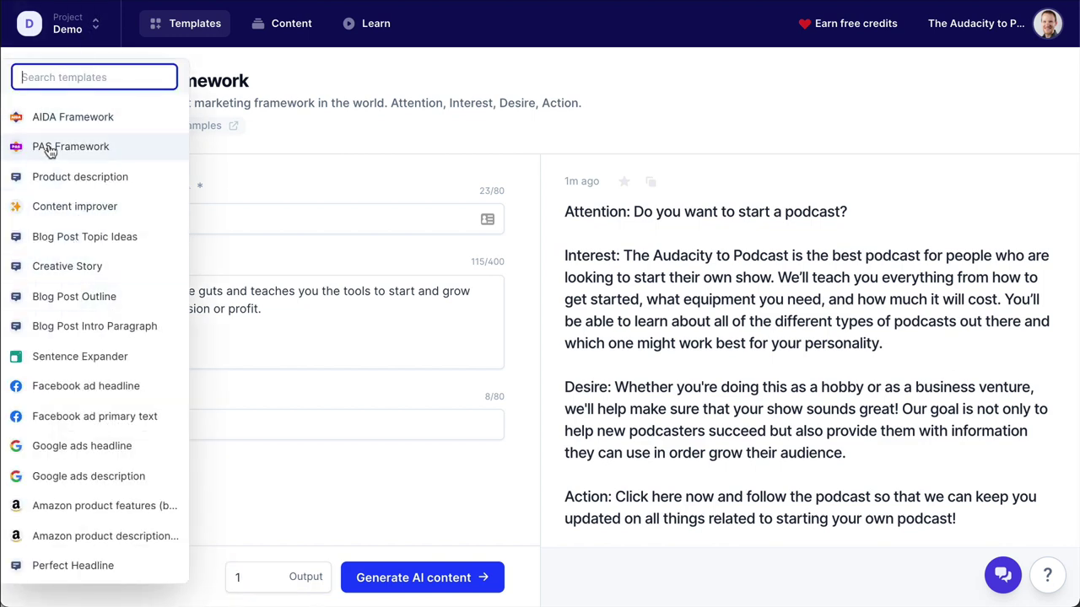
{"action": "left_click", "coordinate": [82, 150]}
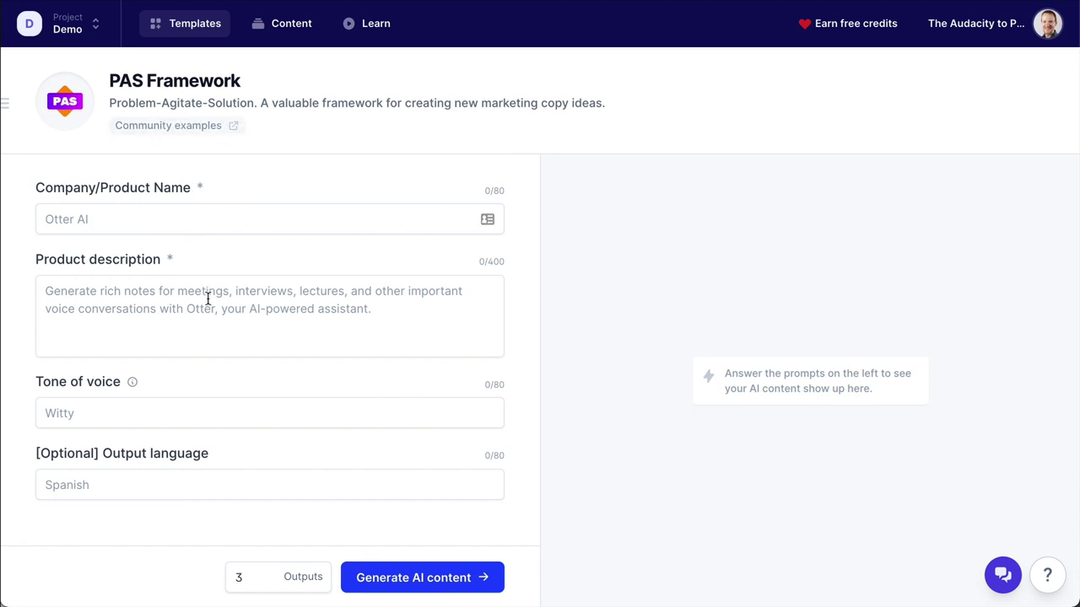
{"action": "left_click", "coordinate": [160, 290]}
{"action": "key", "text": "ctrl+v"}
{"action": "left_click", "coordinate": [116, 225]}
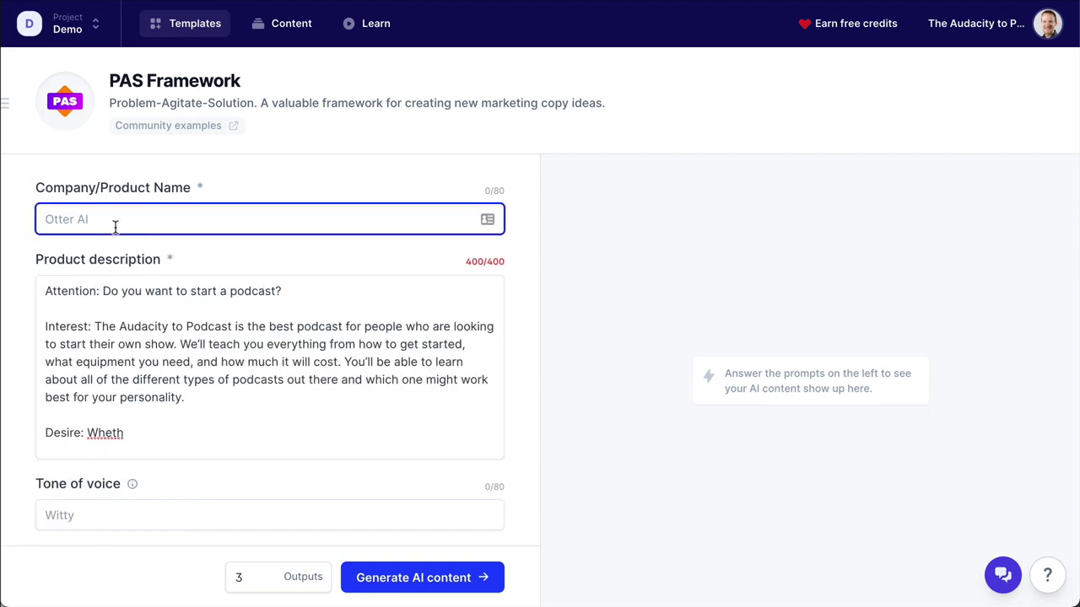
{"action": "left_click", "coordinate": [315, 358]}
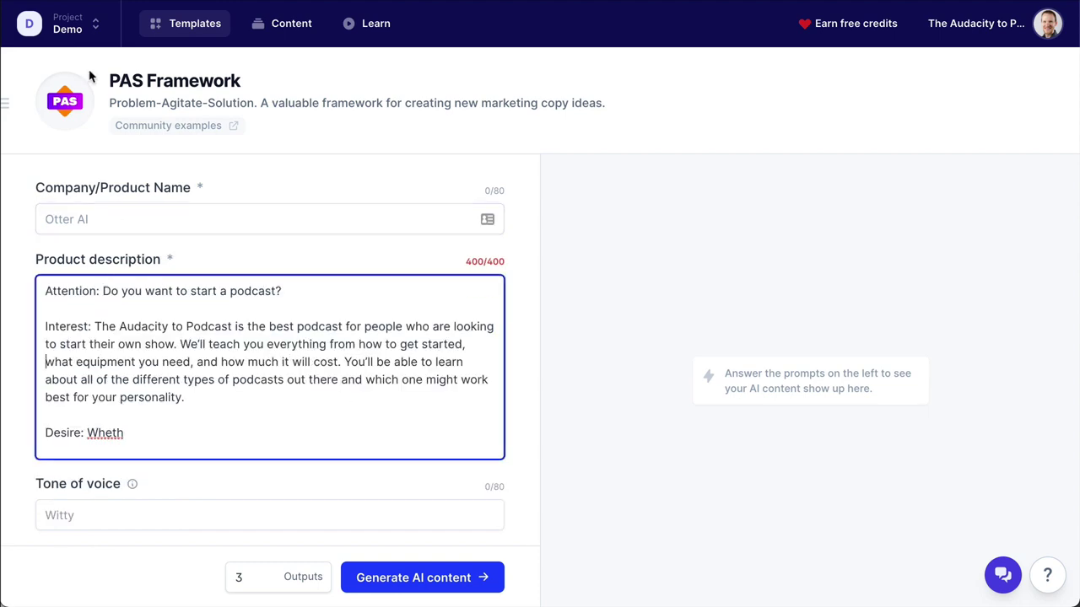
Copy the product description from the AIDA Framework form and replace the PAS Framework product description with it
{"action": "key", "text": "alt+Left"}
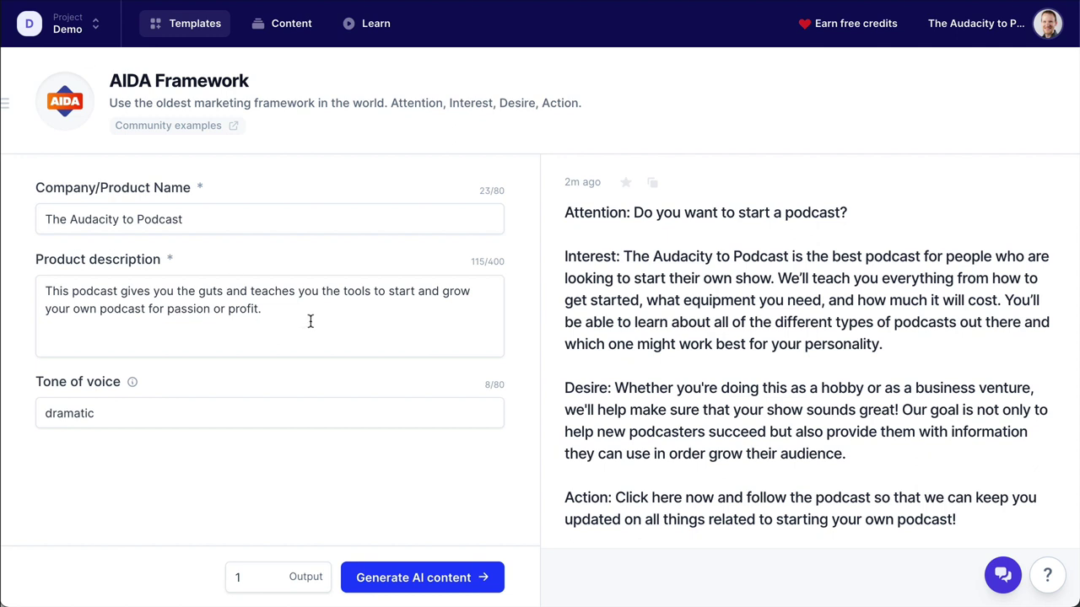
{"action": "triple_click", "coordinate": [311, 321]}
{"action": "key", "text": "alt+Left"}
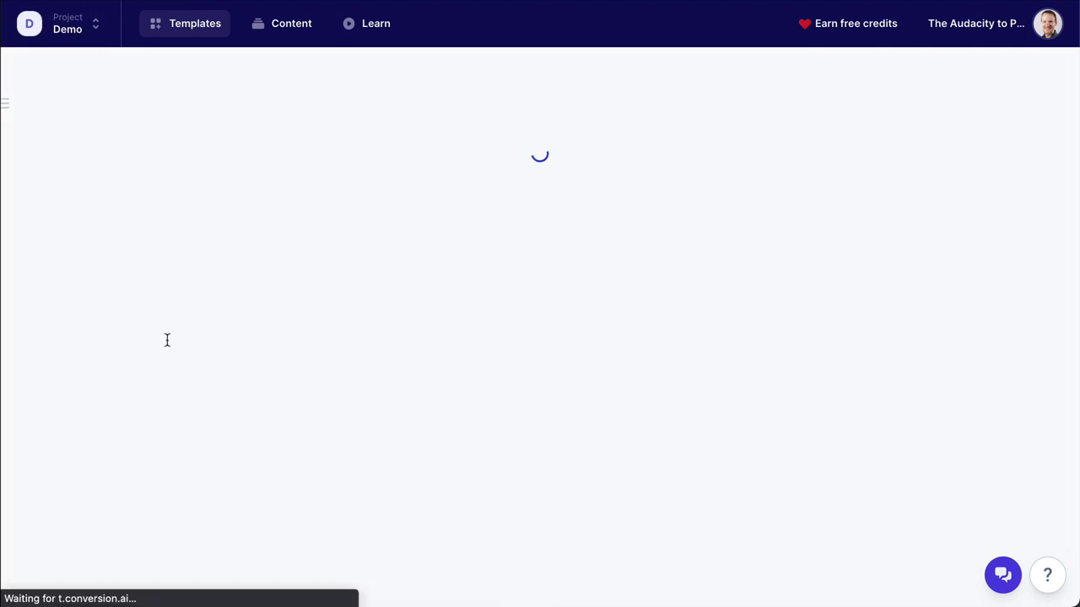
{"action": "left_click", "coordinate": [193, 316]}
{"action": "key", "text": "ctrl+v"}
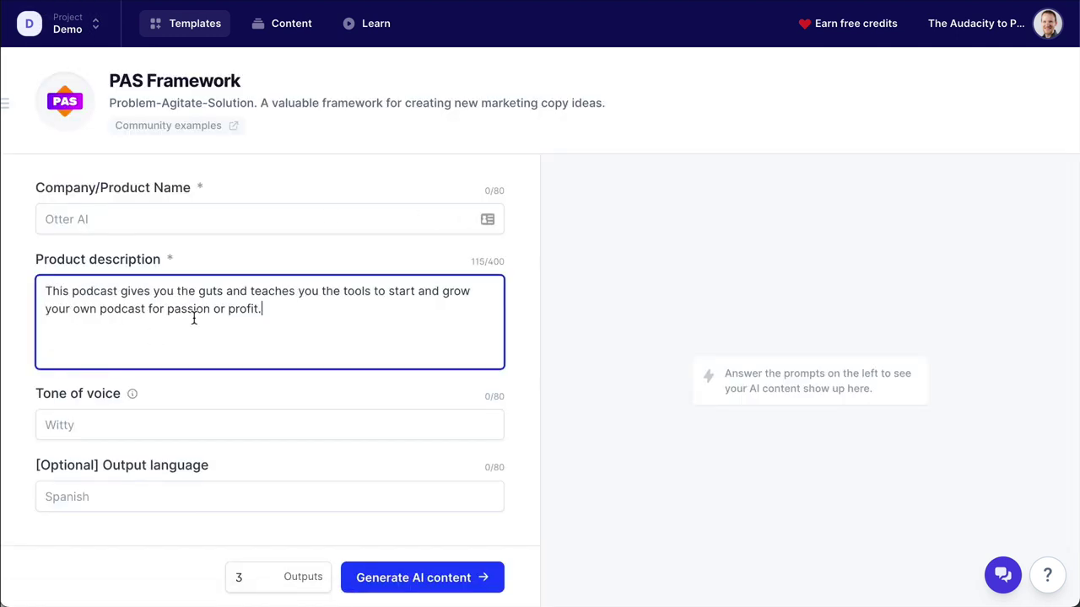
Enter "The Audacity to Podcast" as the company/product name and set the tone of voice to "Funny"
{"action": "left_click", "coordinate": [166, 221]}
{"action": "type", "text": "The Audacity to Podcast"}
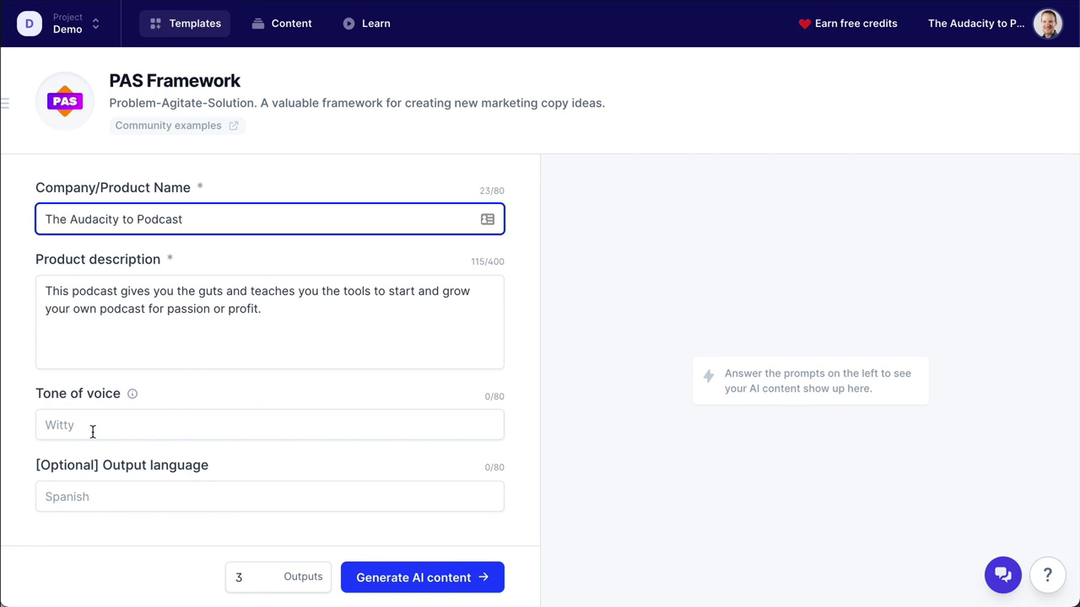
{"action": "left_click", "coordinate": [163, 432]}
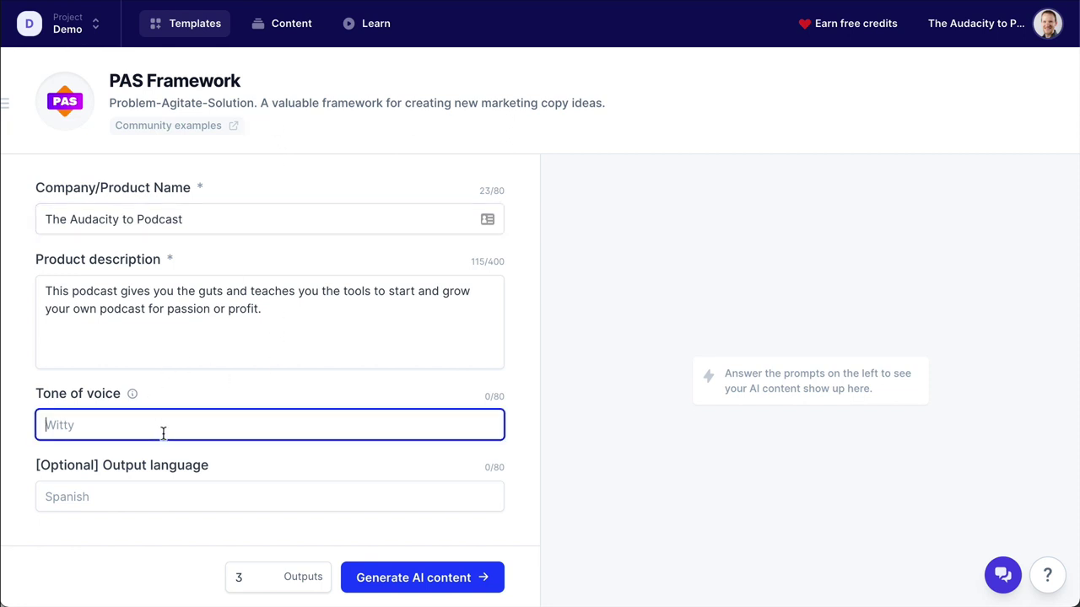
{"action": "type", "text": "Funny"}
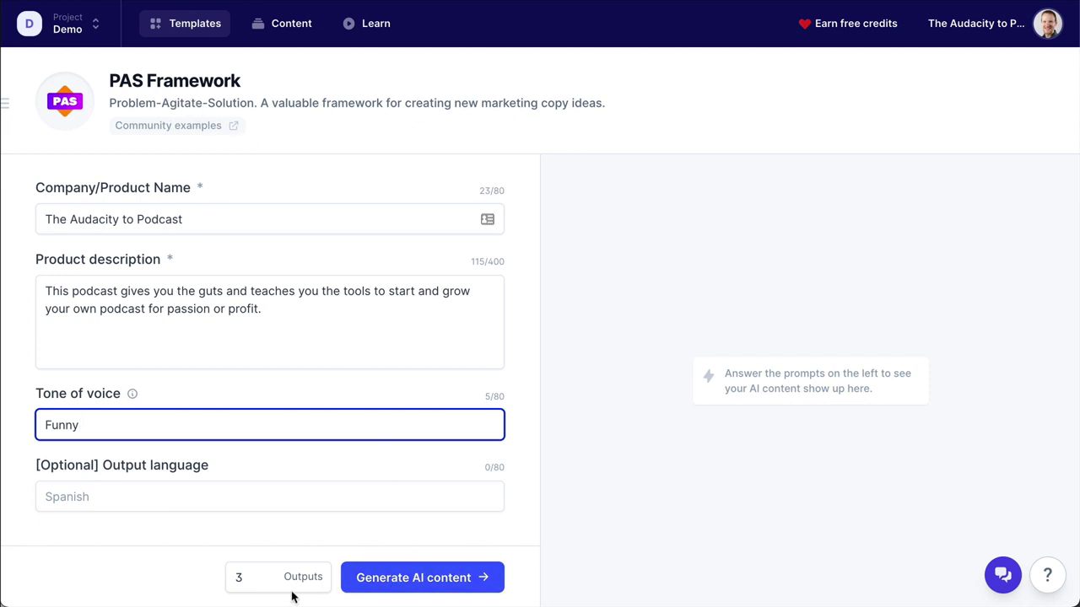
Set the number of outputs to 1 and generate the PAS content
{"action": "left_click", "coordinate": [265, 581]}
{"action": "left_click", "coordinate": [265, 581]}
{"action": "left_click", "coordinate": [400, 579]}
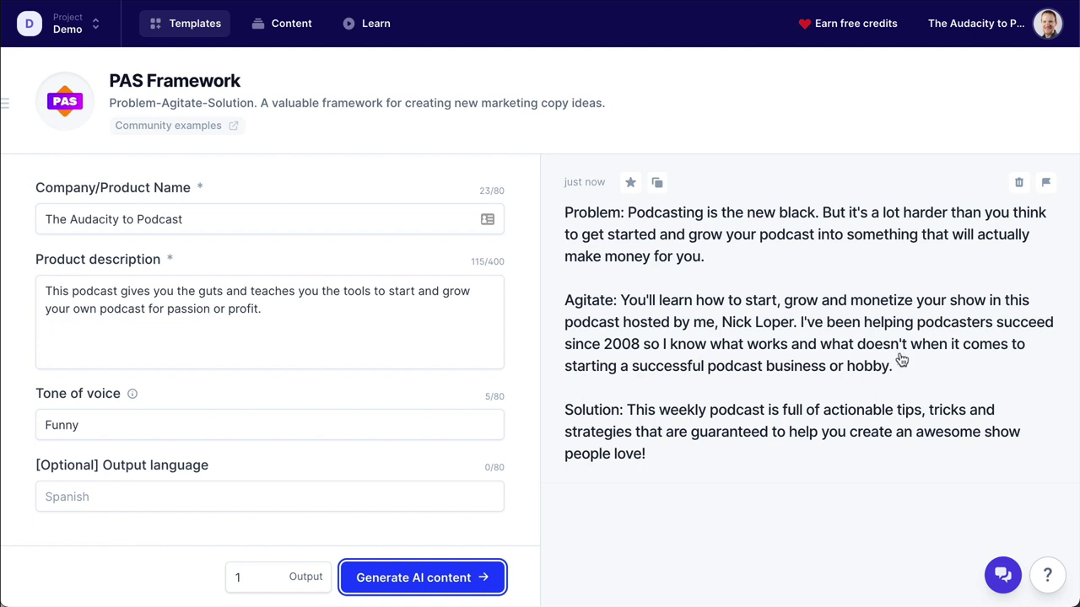
Replace the host name in the generated text's Agitate paragraph with the podcast host's own full name and close the editor
{"action": "left_click", "coordinate": [778, 332]}
{"action": "double_click", "coordinate": [408, 266]}
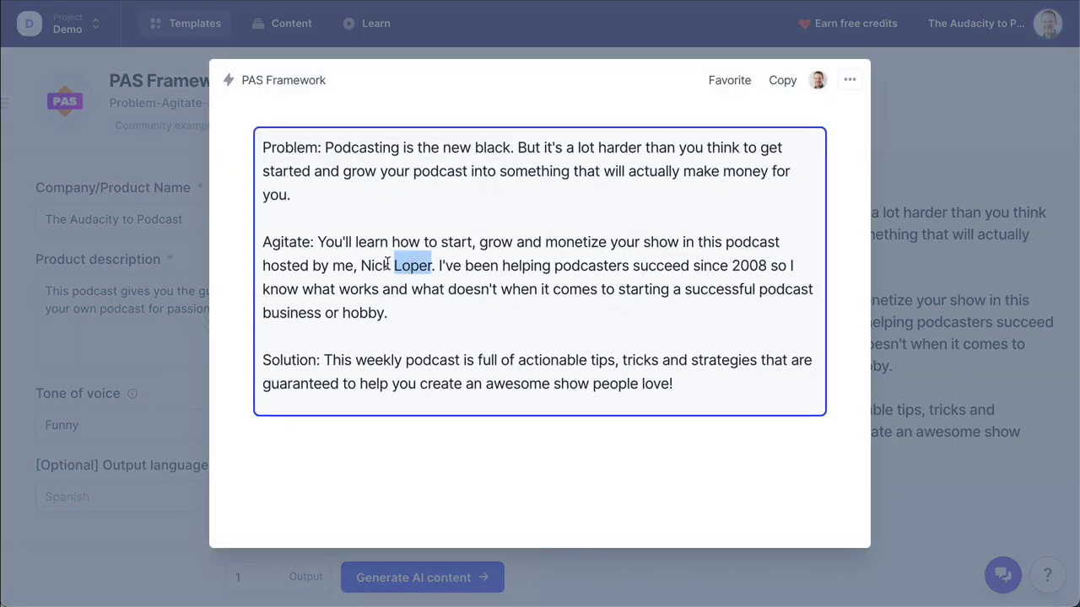
{"action": "left_click", "coordinate": [361, 266], "text": "shift"}
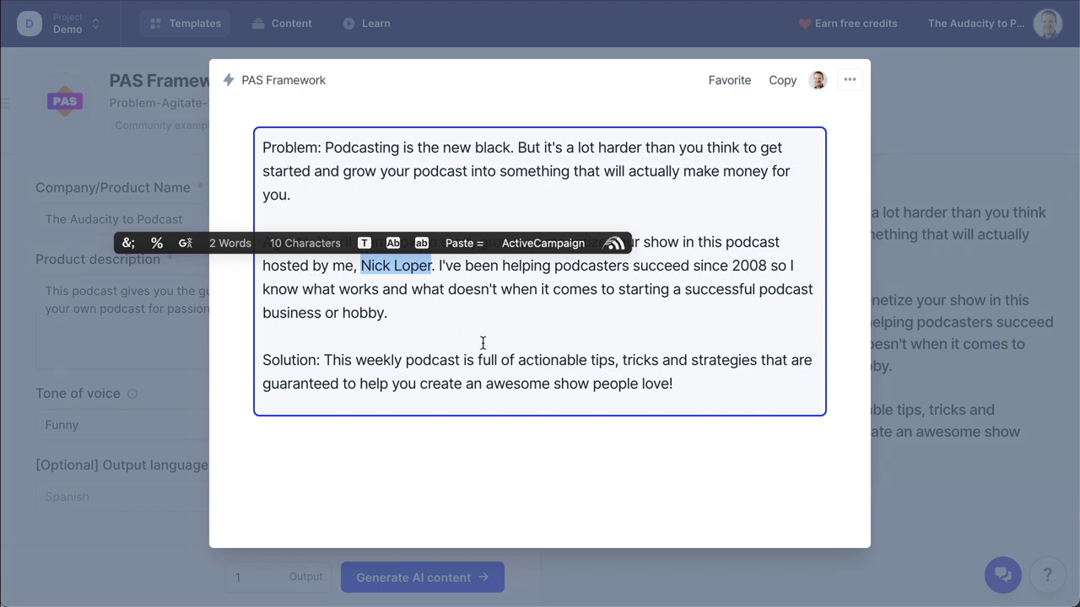
{"action": "type", "text": "Daniel J. Le"}
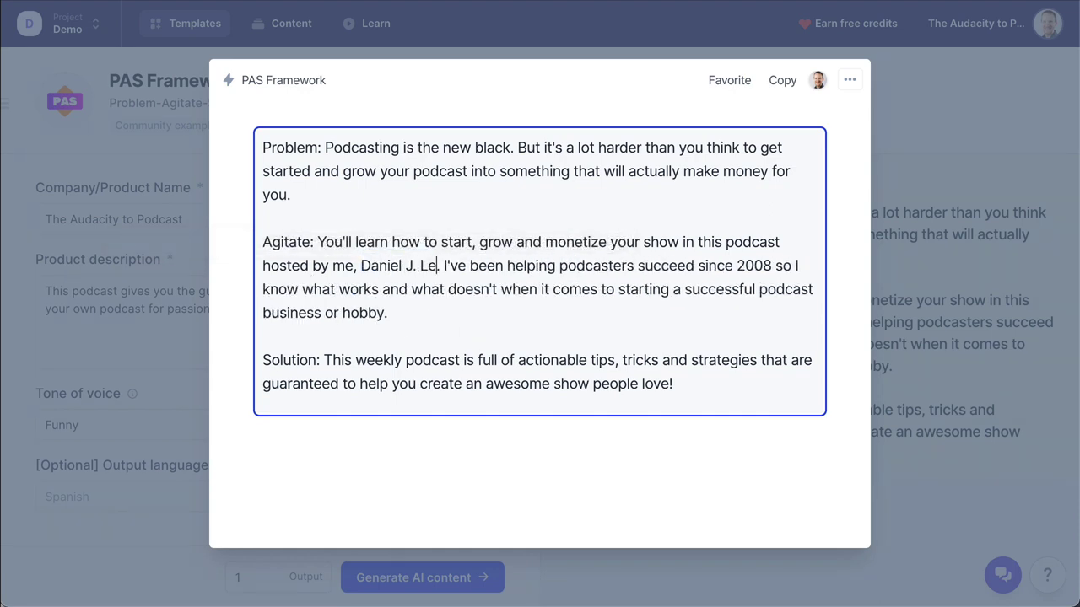
{"action": "type", "text": "wis."}
{"action": "left_click", "coordinate": [963, 289]}
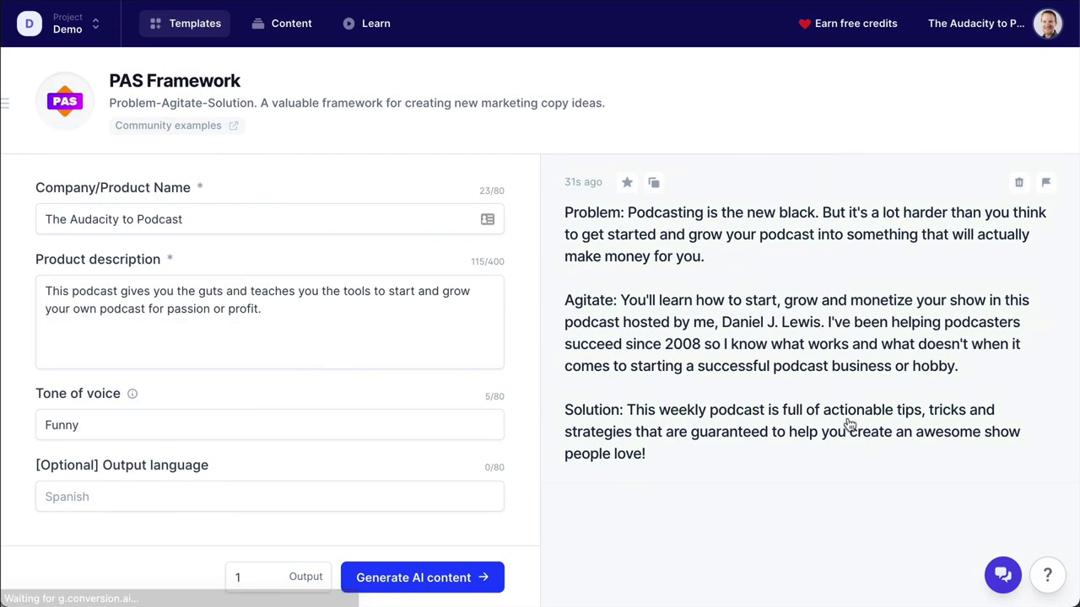
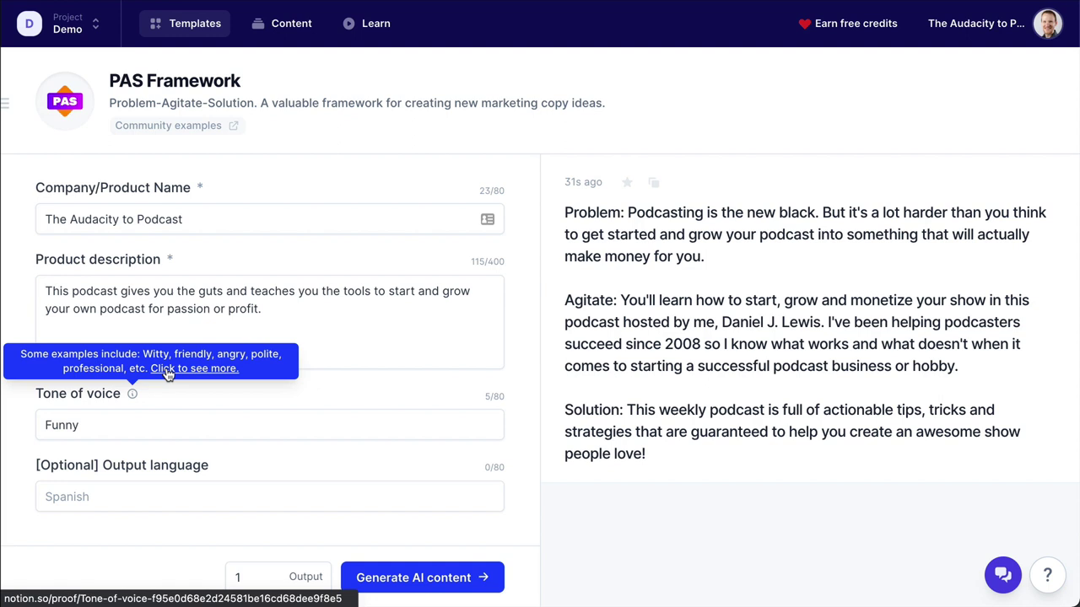
Set the tone of voice to "angry" and generate another PAS output
{"action": "double_click", "coordinate": [128, 425]}
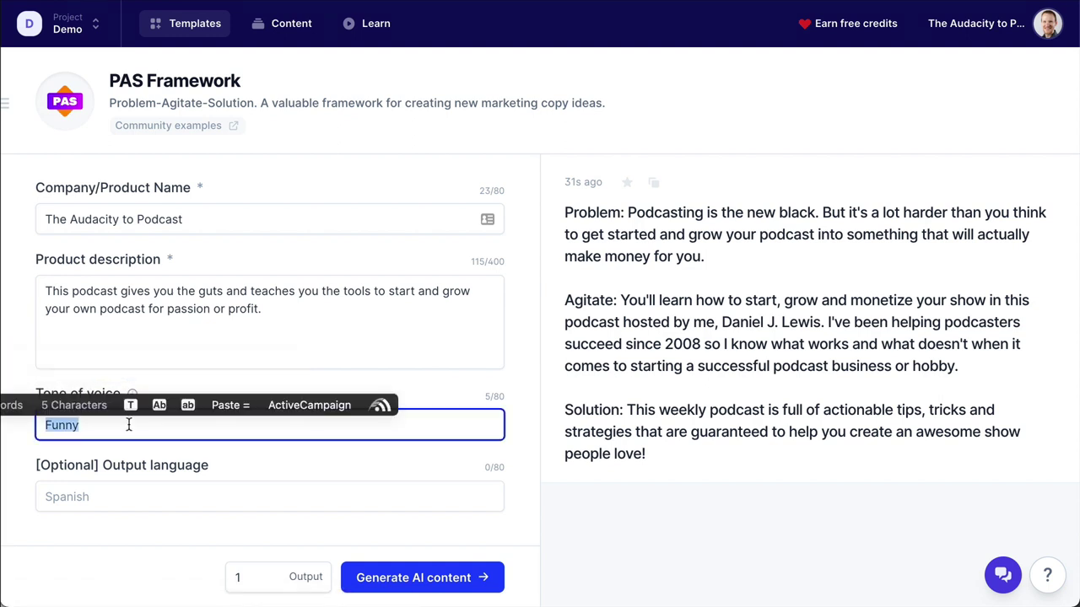
{"action": "type", "text": "angry"}
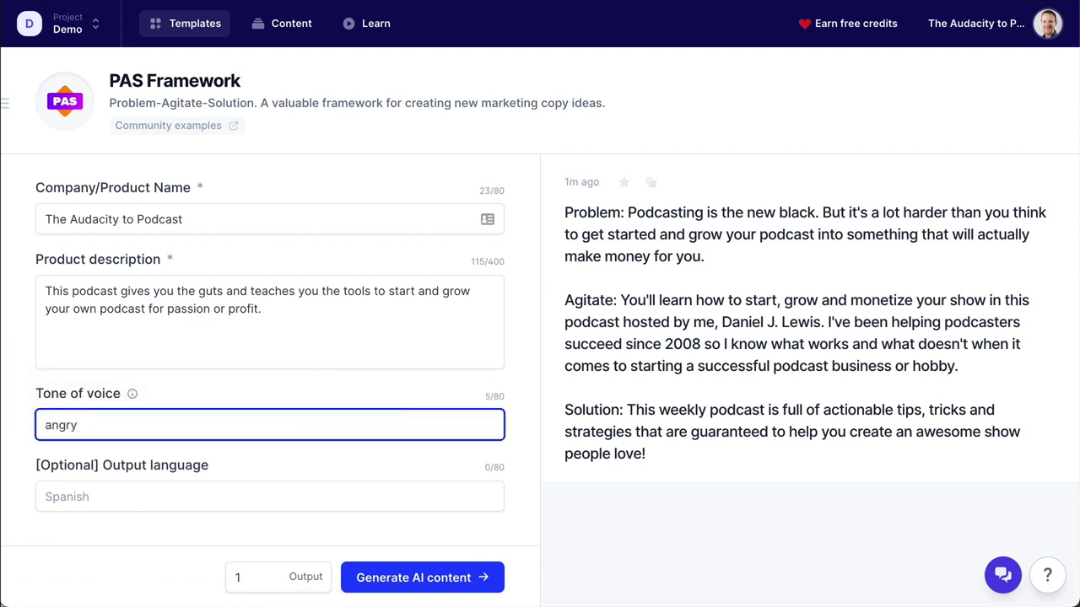
{"action": "left_click", "coordinate": [420, 575]}
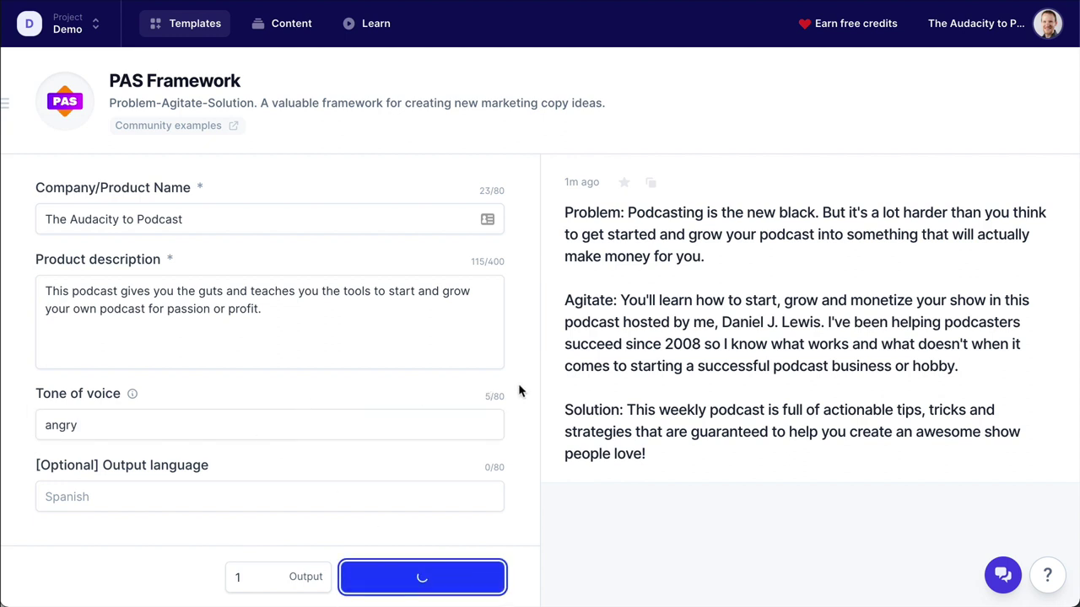
{"action": "mouse_move", "coordinate": [133, 397]}
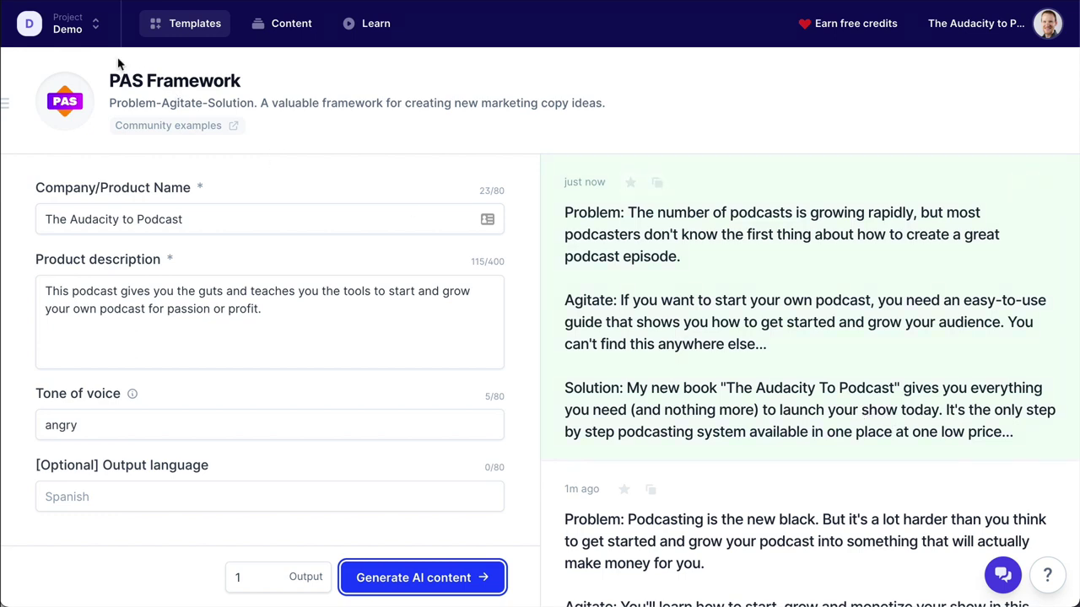
{"action": "left_click", "coordinate": [8, 108]}
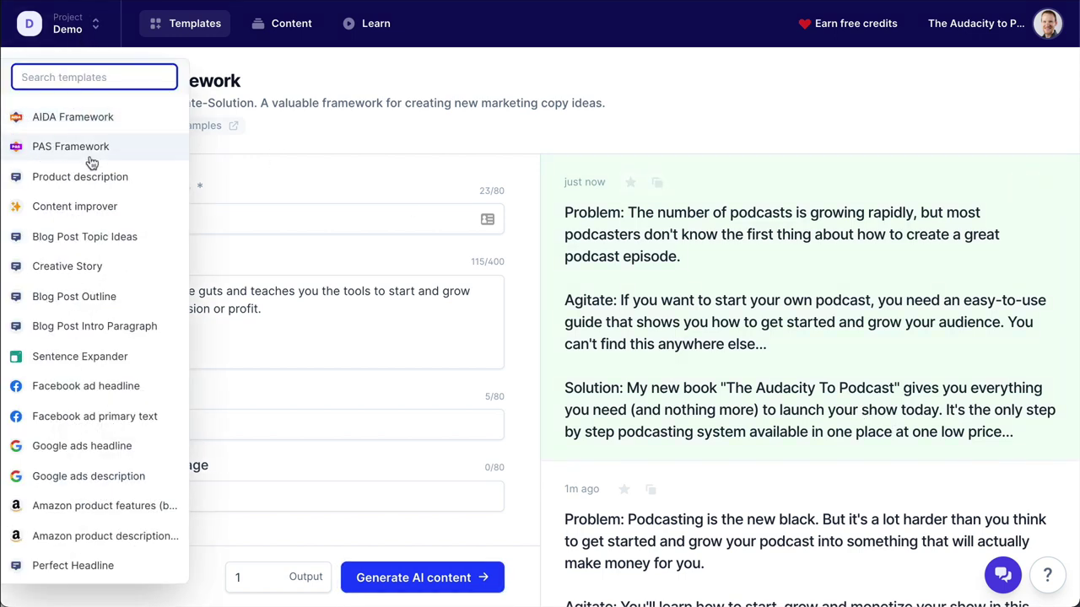
{"action": "left_click", "coordinate": [807, 271]}
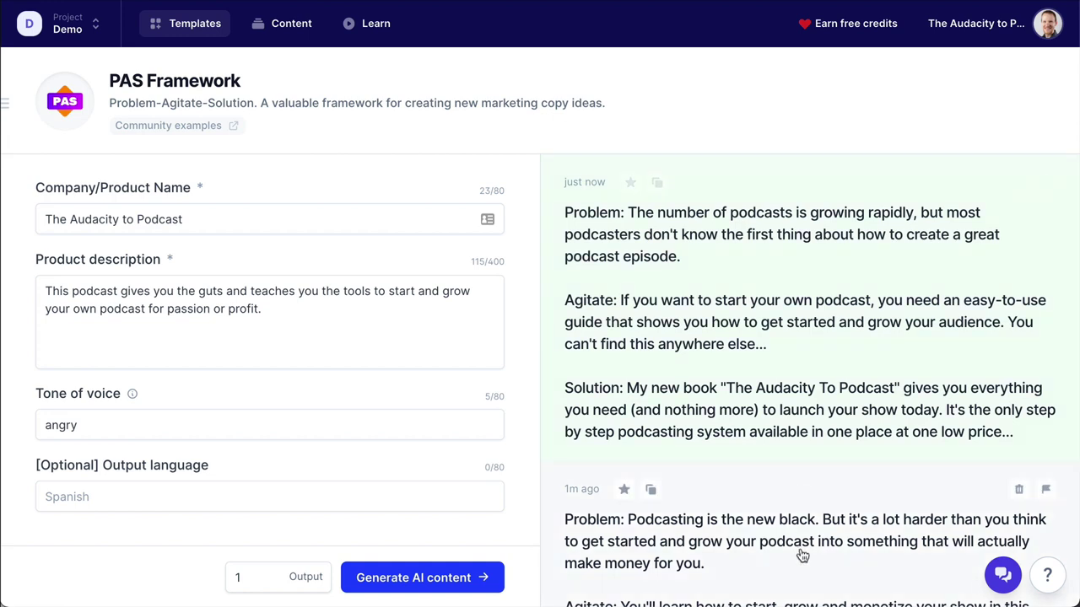
{"action": "scroll", "coordinate": [802, 555], "scroll_direction": "down", "scroll_amount": 3}
{"action": "scroll", "coordinate": [730, 313], "scroll_direction": "up", "scroll_amount": 3}
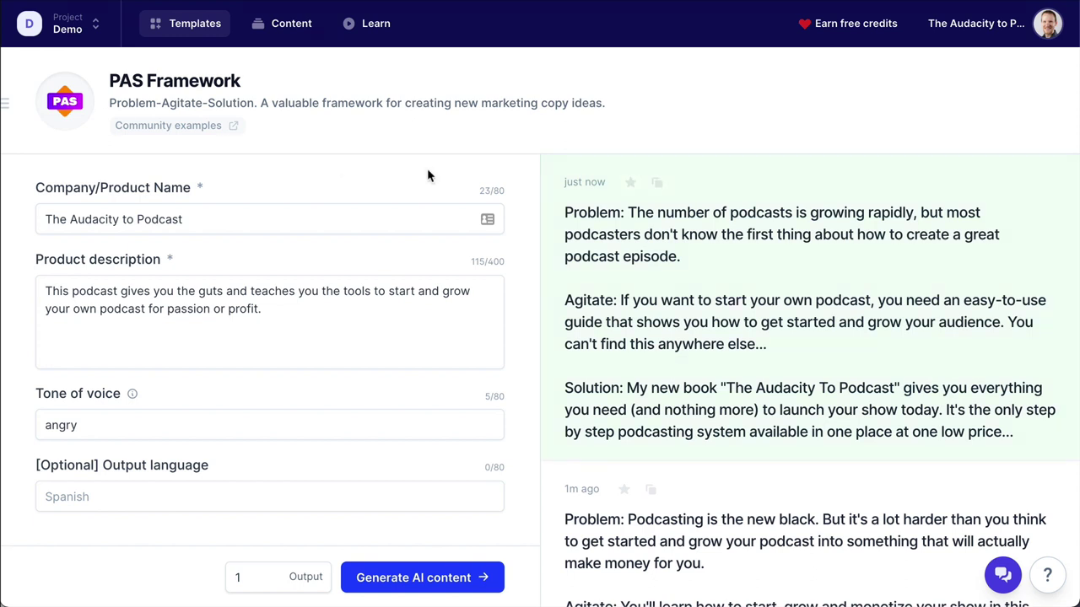
{"action": "left_click", "coordinate": [5, 103]}
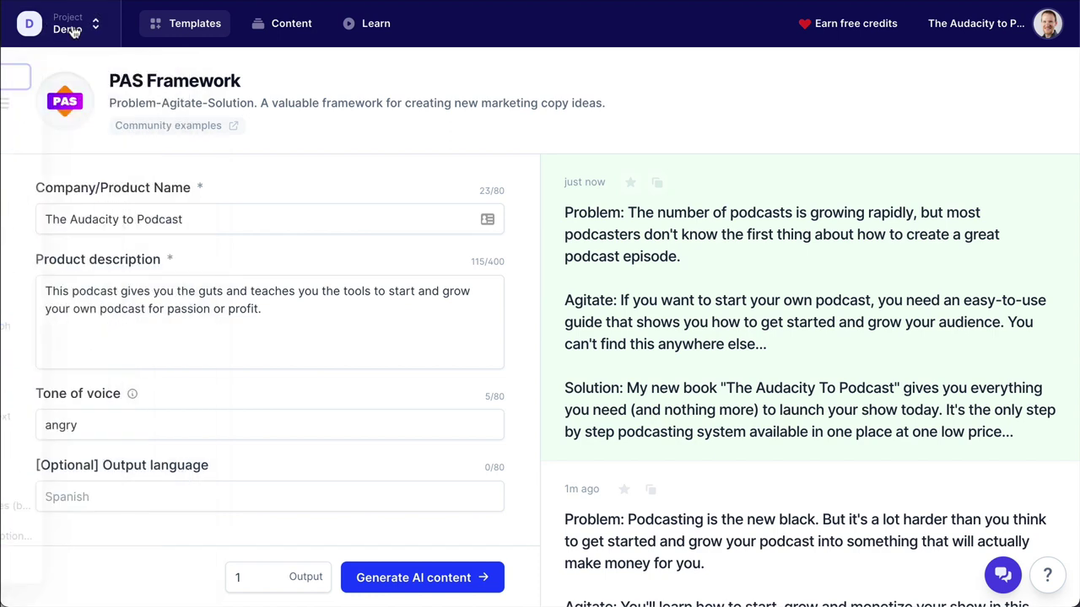
Open the template gallery and look through the available templates down to the end of the list
{"action": "left_click", "coordinate": [227, 37]}
{"action": "scroll", "coordinate": [559, 342], "scroll_direction": "down", "scroll_amount": 3}
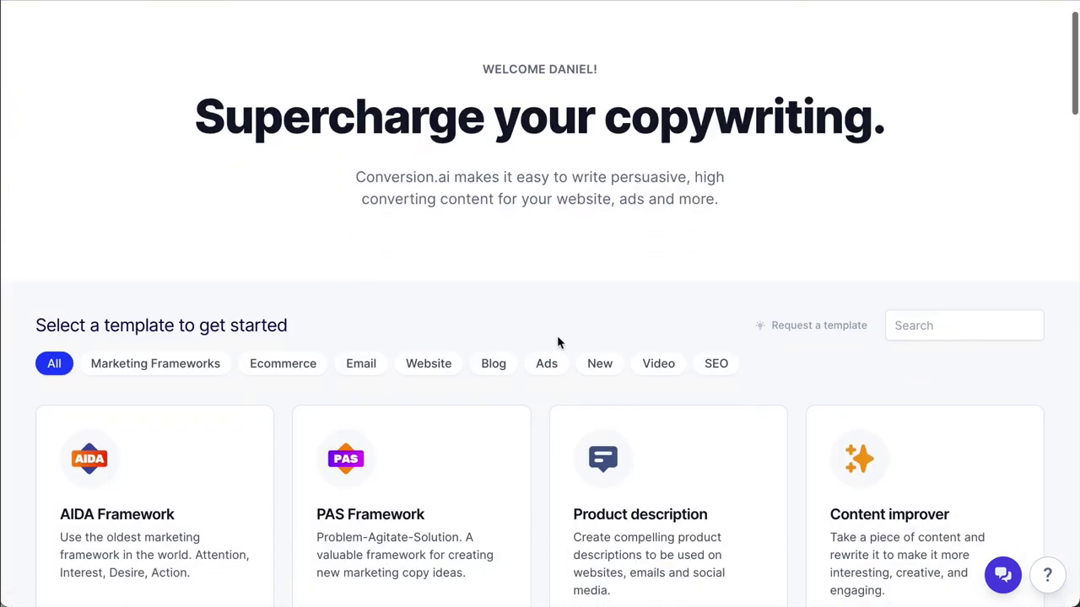
{"action": "scroll", "coordinate": [559, 354], "scroll_direction": "down", "scroll_amount": 5}
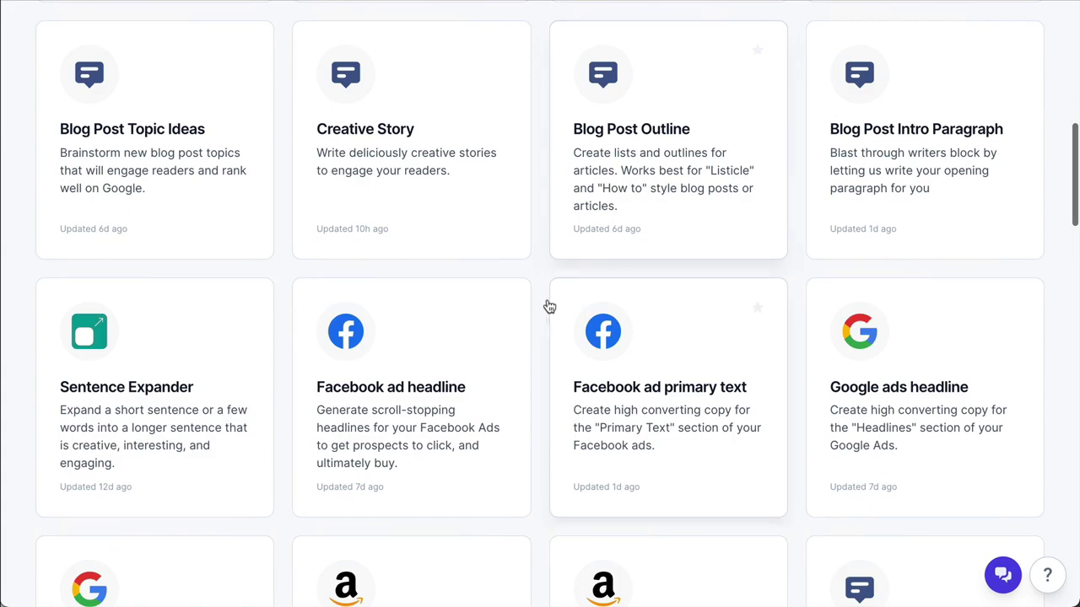
{"action": "scroll", "coordinate": [549, 305], "scroll_direction": "up", "scroll_amount": 2}
{"action": "scroll", "coordinate": [549, 306], "scroll_direction": "up", "scroll_amount": 5}
{"action": "scroll", "coordinate": [548, 312], "scroll_direction": "down", "scroll_amount": 10}
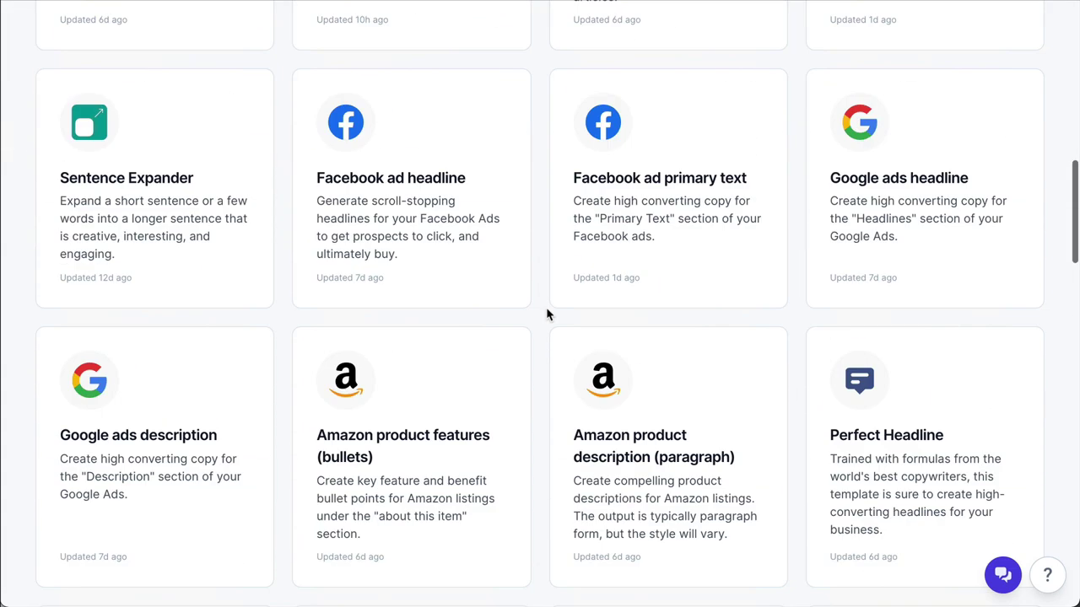
{"action": "scroll", "coordinate": [547, 314], "scroll_direction": "down", "scroll_amount": 8}
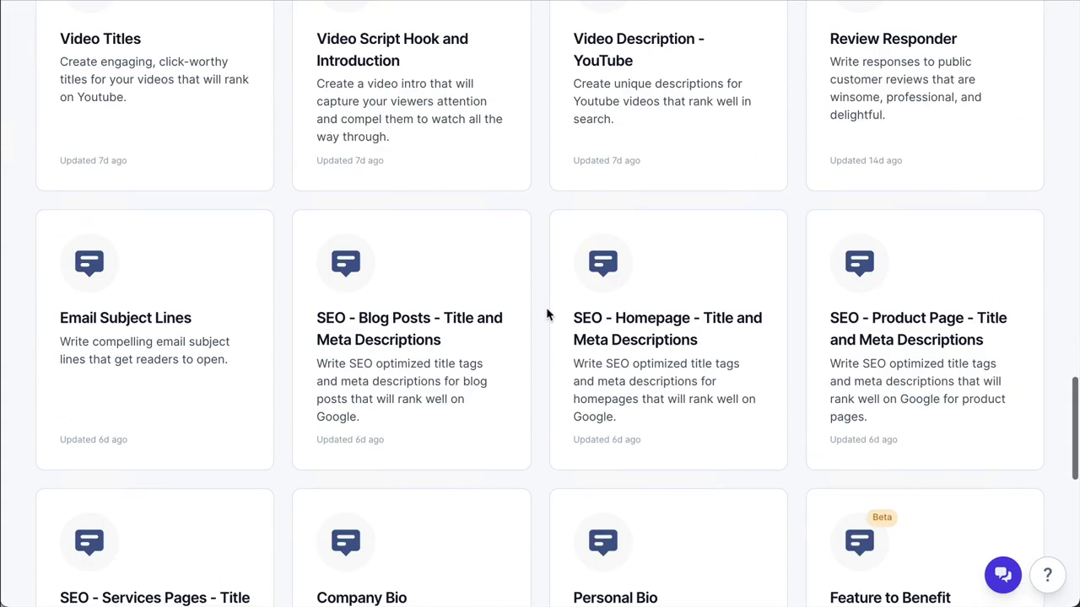
{"action": "scroll", "coordinate": [542, 337], "scroll_direction": "down", "scroll_amount": 3}
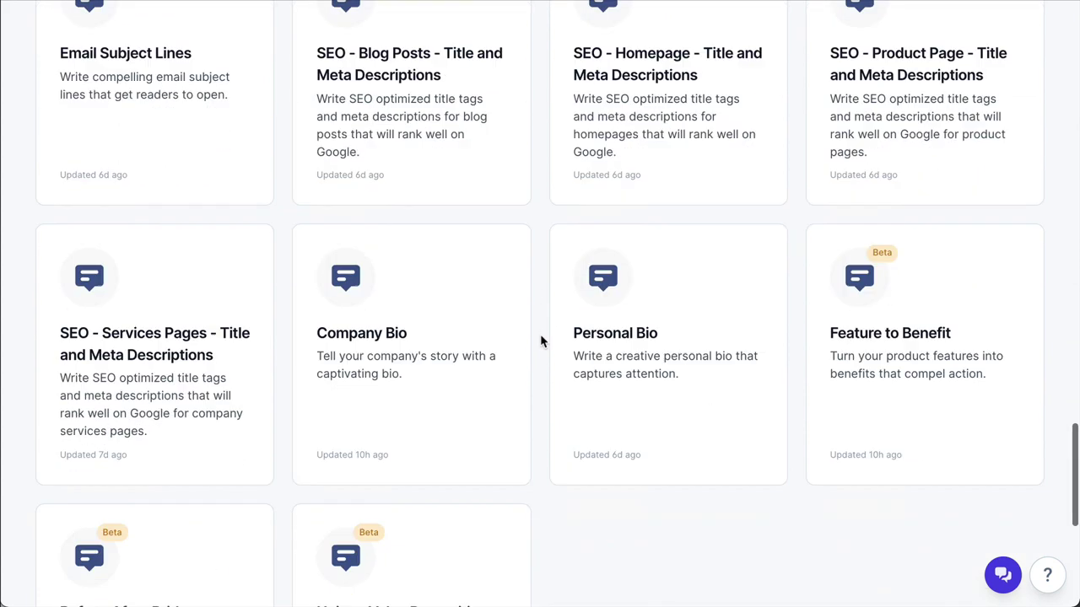
{"action": "scroll", "coordinate": [542, 342], "scroll_direction": "down", "scroll_amount": 2}
View the Unique Value Propositions and Before-After-Bridge Framework templates, returning to the gallery after each
{"action": "left_click", "coordinate": [403, 460]}
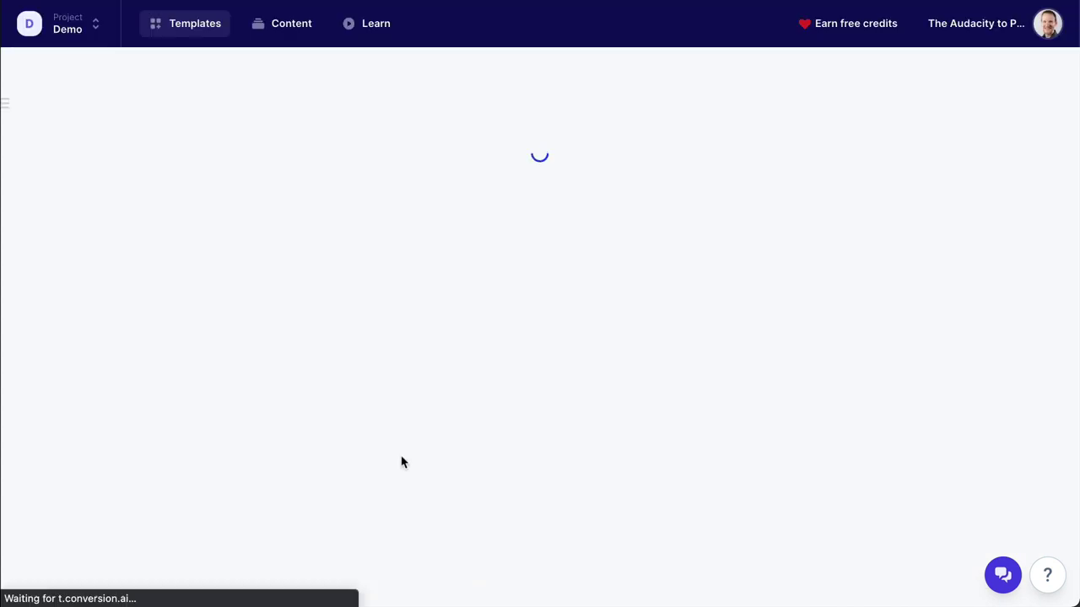
{"action": "key", "text": "alt+Left"}
{"action": "scroll", "coordinate": [453, 496], "scroll_direction": "down", "scroll_amount": 10}
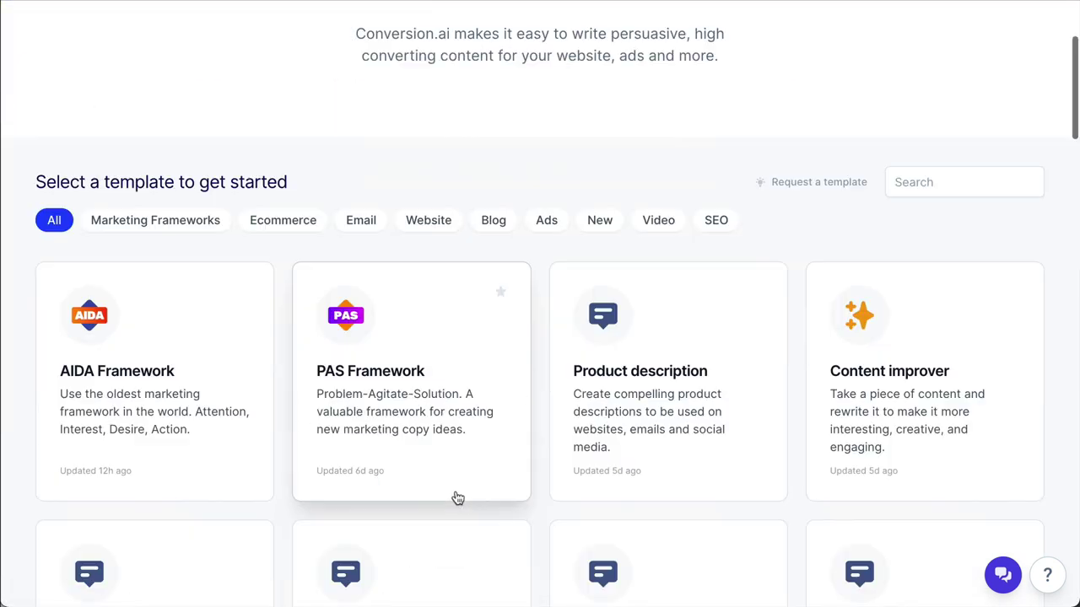
{"action": "scroll", "coordinate": [309, 527], "scroll_direction": "down", "scroll_amount": 5}
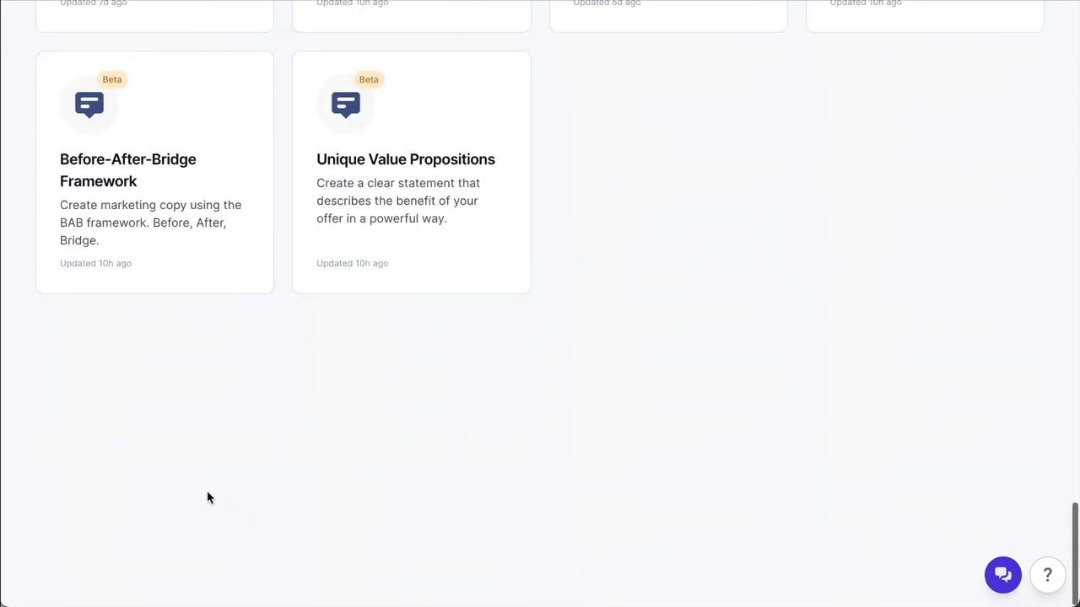
{"action": "left_click", "coordinate": [202, 186]}
{"action": "key", "text": "alt+Left"}
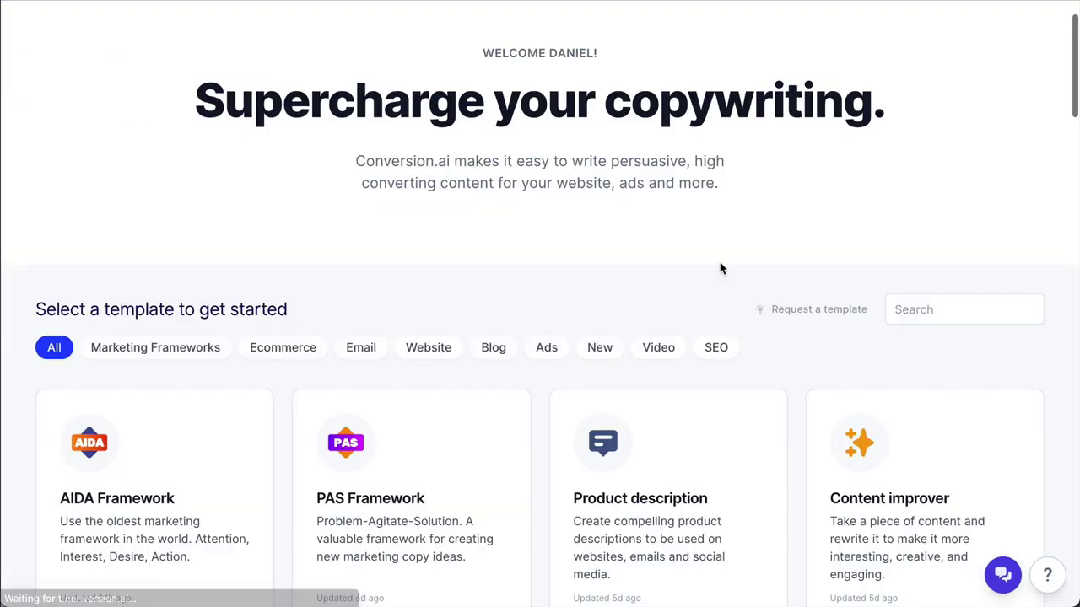
View the Content improver template, return to the gallery, and open the Marketing angles template
{"action": "scroll", "coordinate": [819, 289], "scroll_direction": "down", "scroll_amount": 6}
{"action": "left_click", "coordinate": [827, 84]}
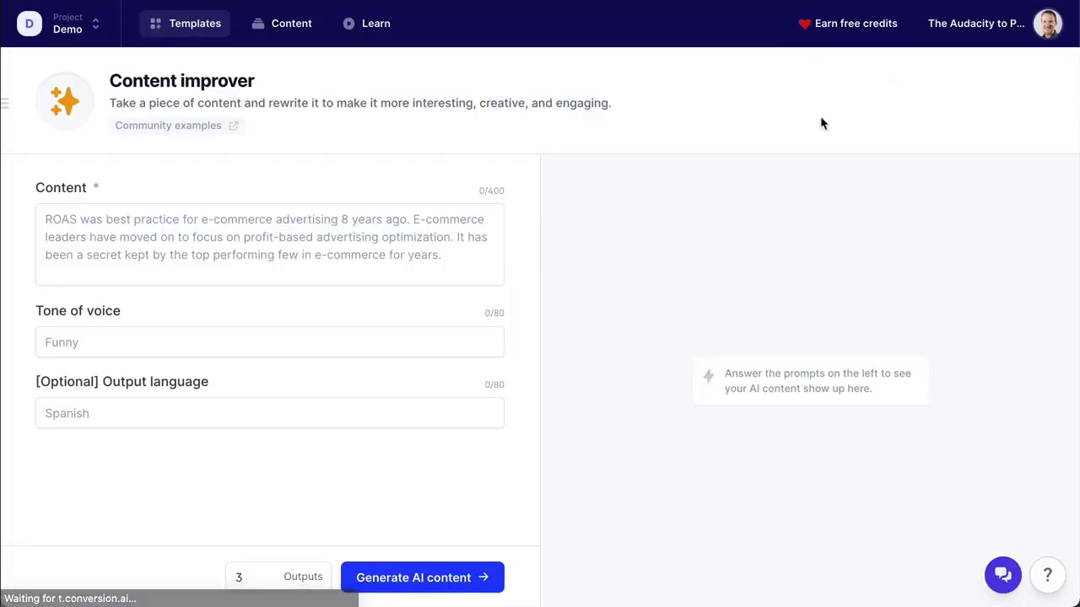
{"action": "key", "text": "alt+Left"}
{"action": "scroll", "coordinate": [651, 345], "scroll_direction": "down", "scroll_amount": 15}
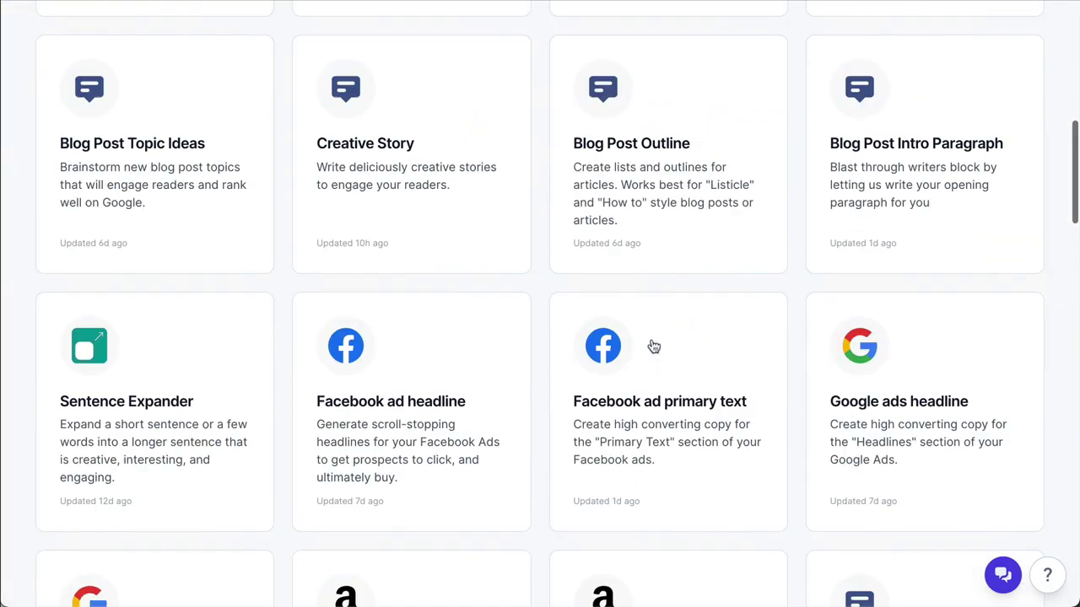
{"action": "scroll", "coordinate": [700, 346], "scroll_direction": "down", "scroll_amount": 6}
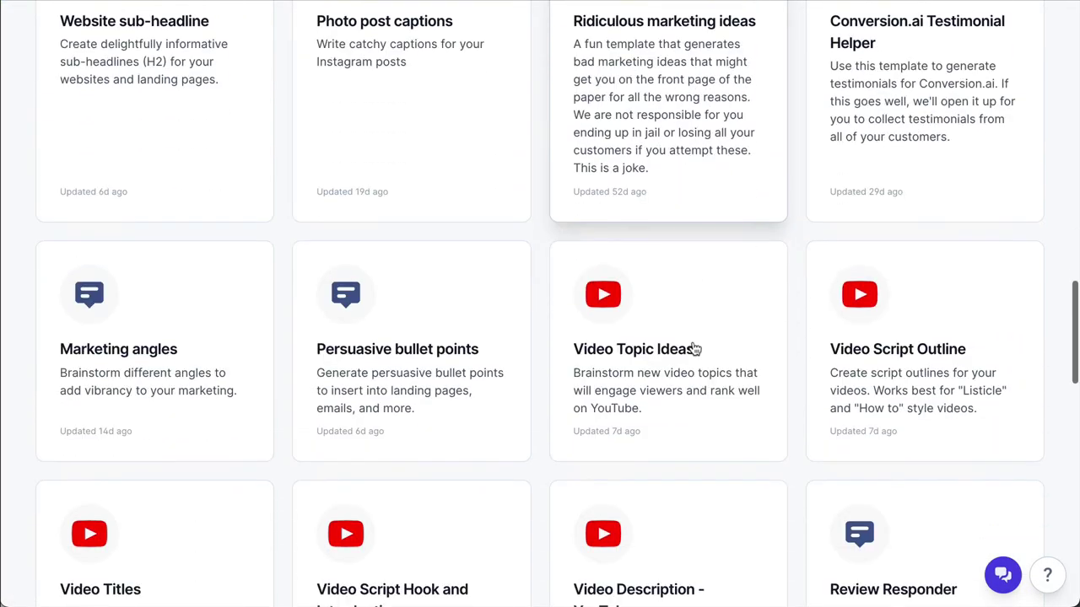
{"action": "left_click", "coordinate": [194, 355]}
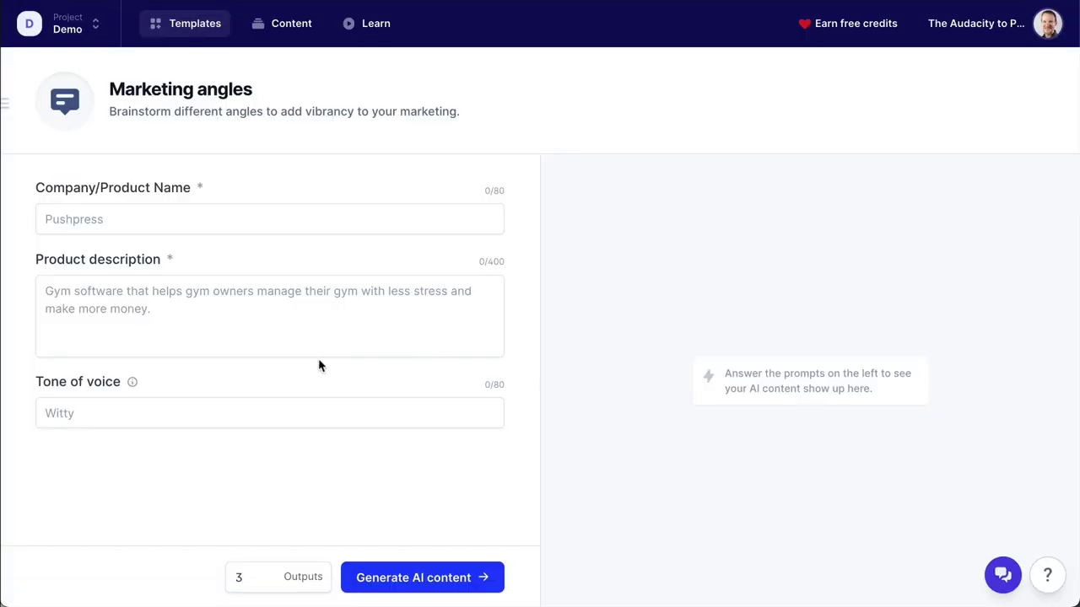
Return to the template gallery and open the Persuasive bullet points template
{"action": "key", "text": "alt+Left"}
{"action": "scroll", "coordinate": [502, 511], "scroll_direction": "down", "scroll_amount": 8}
{"action": "scroll", "coordinate": [502, 511], "scroll_direction": "down", "scroll_amount": 12}
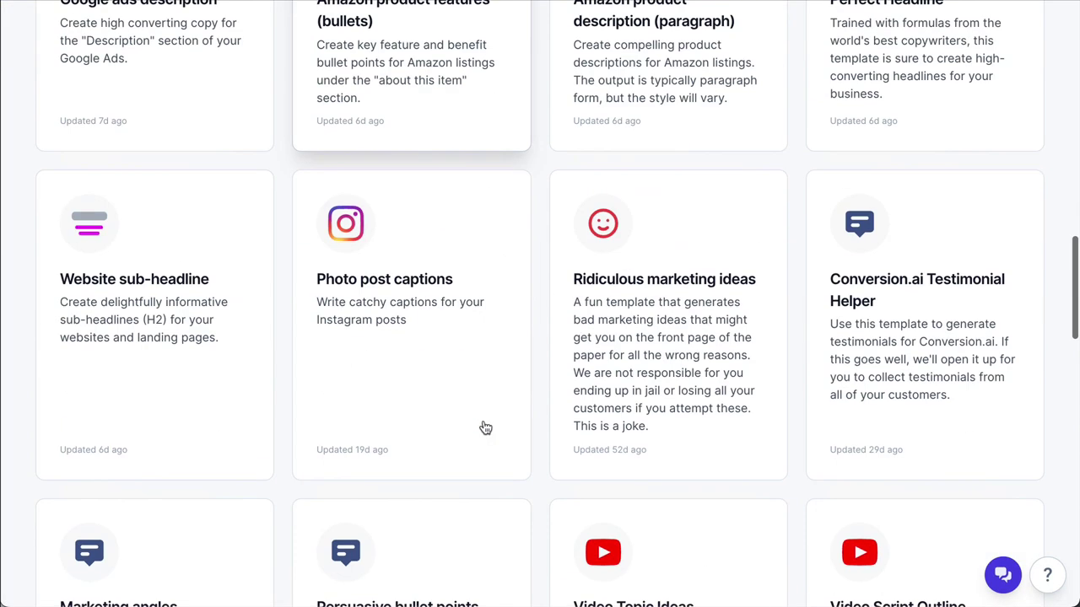
{"action": "left_click", "coordinate": [433, 138]}
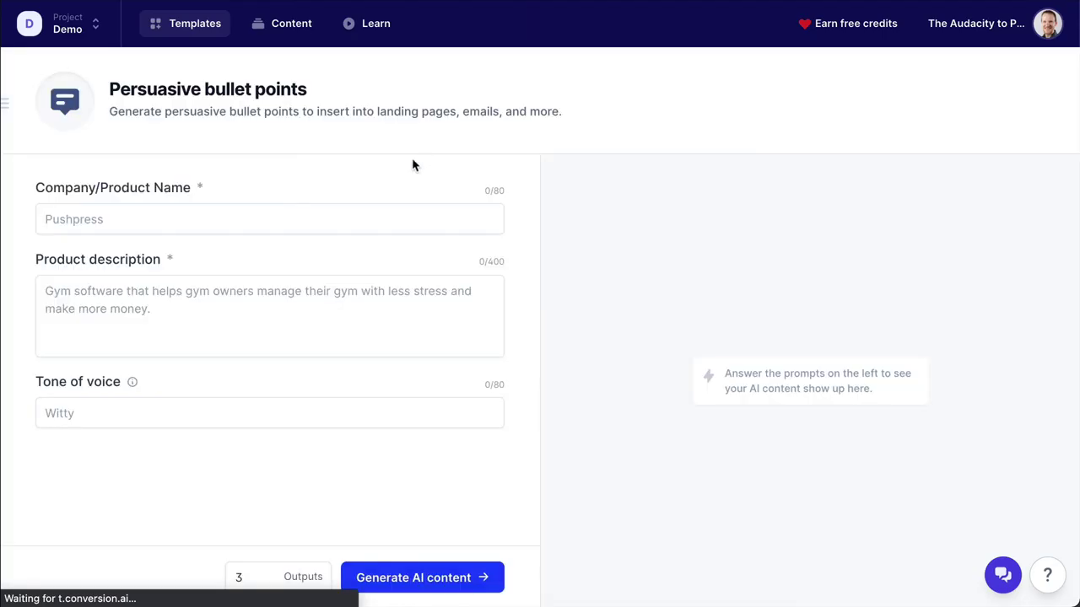
Return to the template gallery and look through the blog, ad, video and SEO templates for one to try
{"action": "key", "text": "alt+Left"}
{"action": "scroll", "coordinate": [807, 388], "scroll_direction": "down", "scroll_amount": 15}
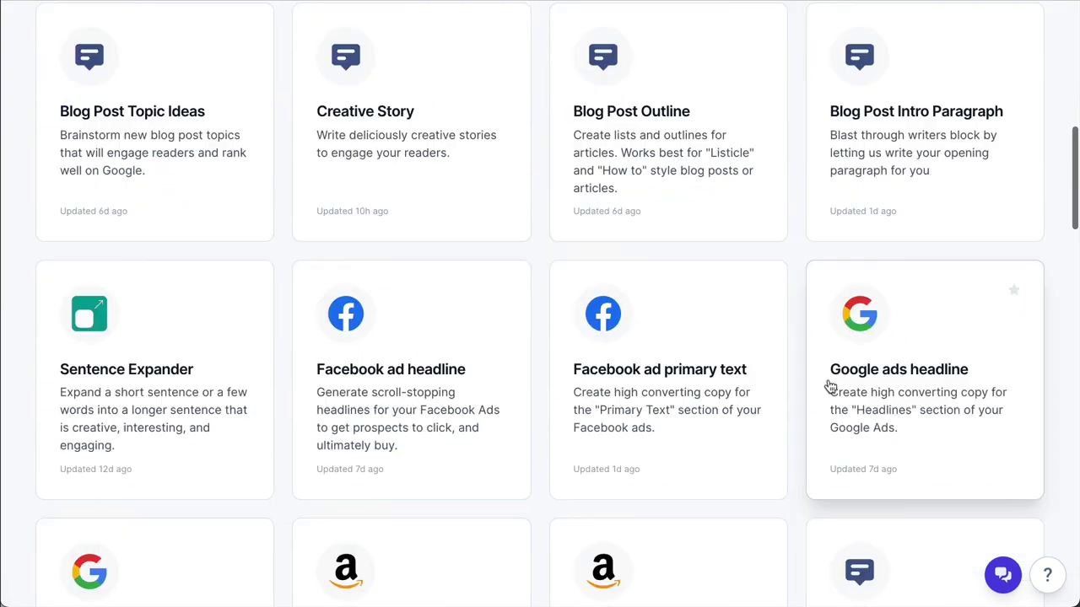
{"action": "scroll", "coordinate": [930, 382], "scroll_direction": "down", "scroll_amount": 5}
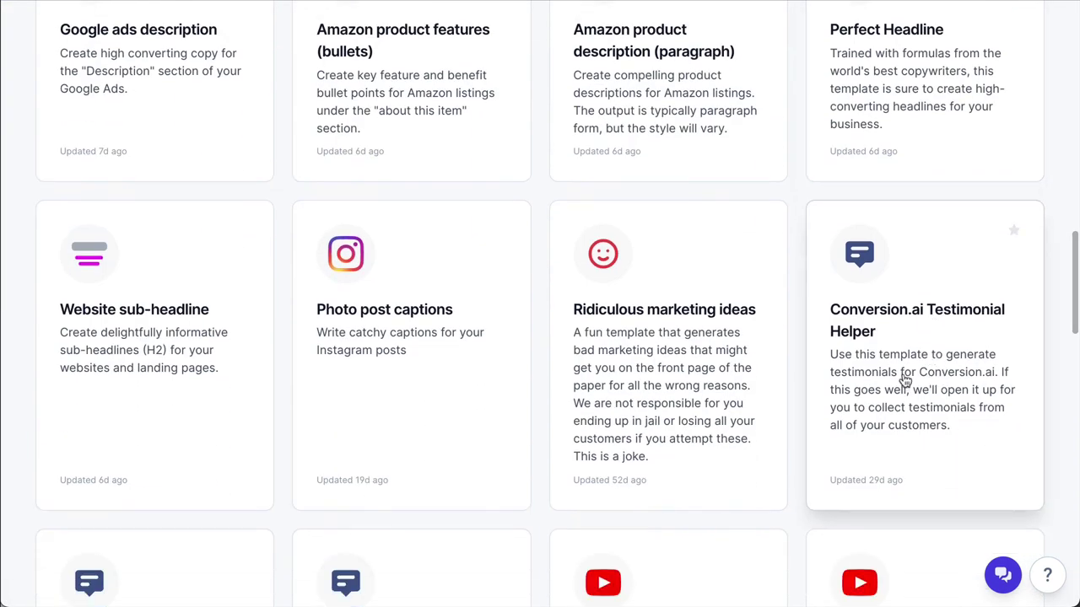
{"action": "scroll", "coordinate": [742, 381], "scroll_direction": "down", "scroll_amount": 5}
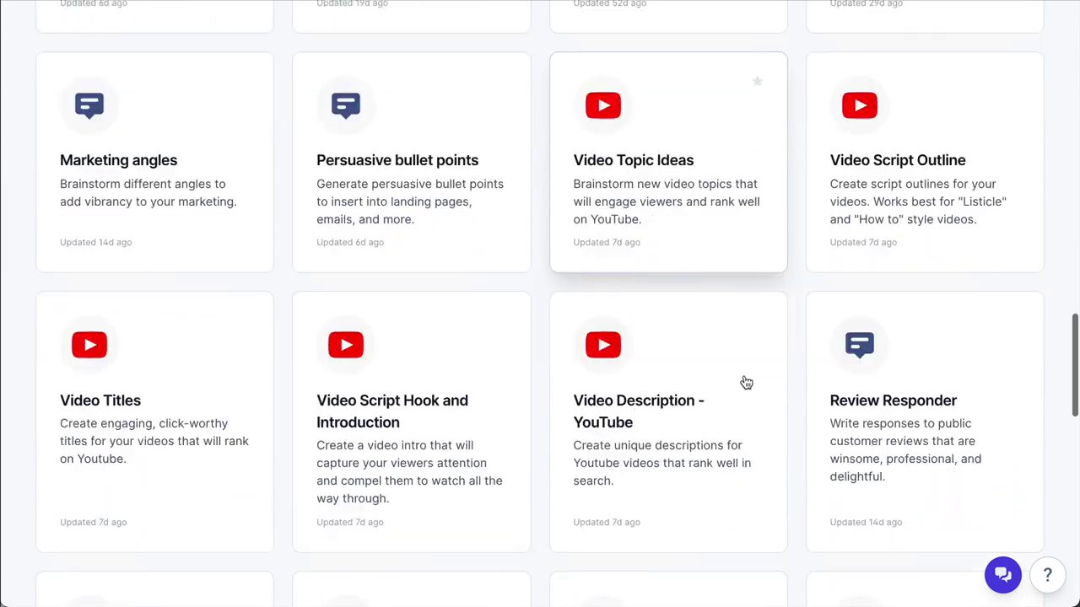
{"action": "scroll", "coordinate": [754, 374], "scroll_direction": "down", "scroll_amount": 4}
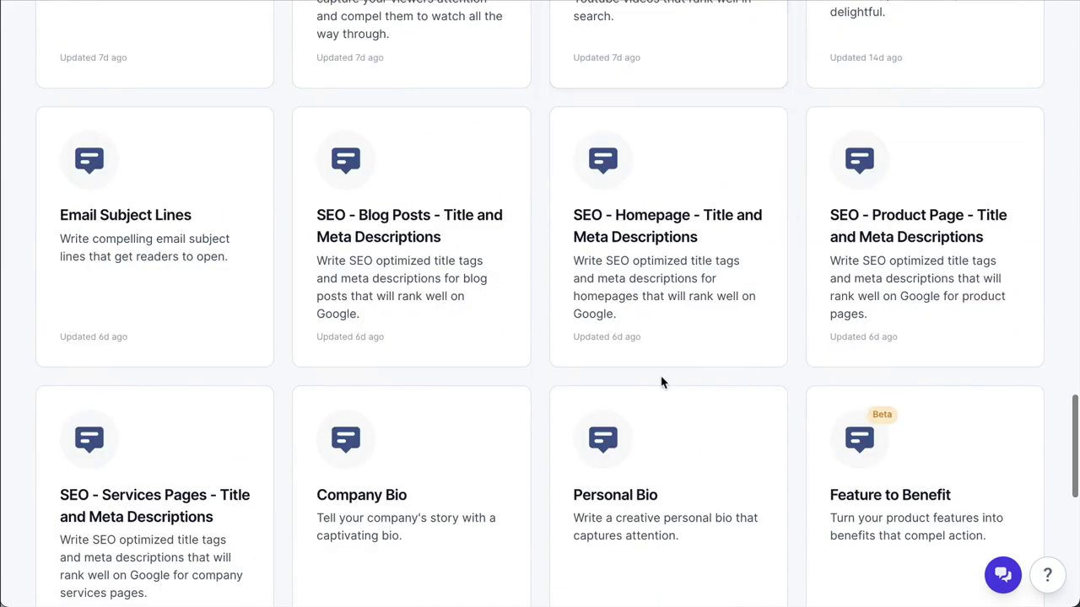
{"action": "scroll", "coordinate": [475, 424], "scroll_direction": "up", "scroll_amount": 15}
{"action": "scroll", "coordinate": [485, 396], "scroll_direction": "up", "scroll_amount": 5}
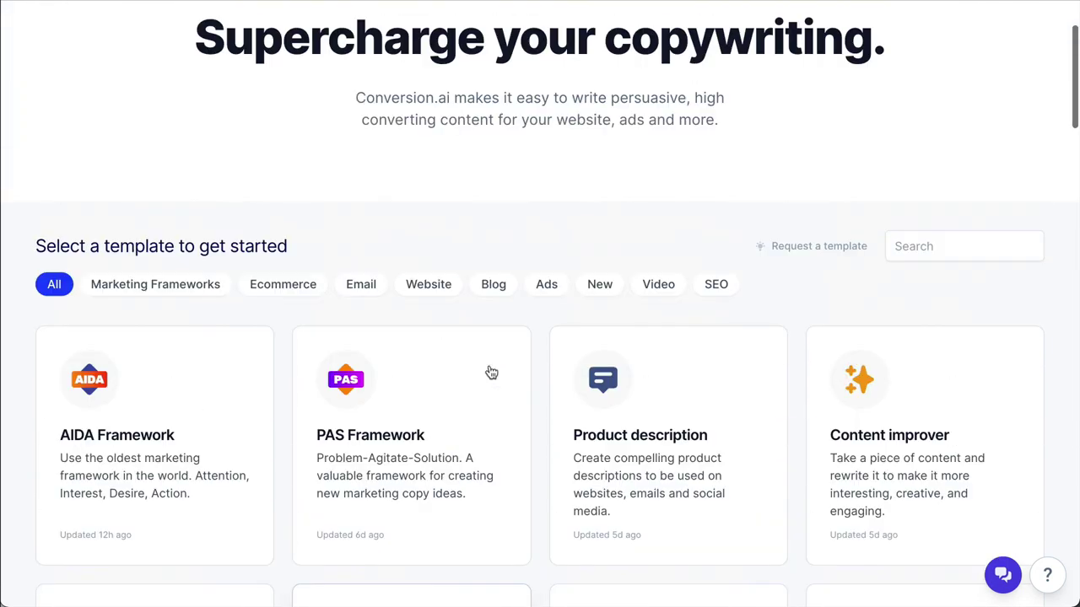
{"action": "scroll", "coordinate": [766, 432], "scroll_direction": "down", "scroll_amount": 1}
{"action": "scroll", "coordinate": [766, 432], "scroll_direction": "down", "scroll_amount": 5}
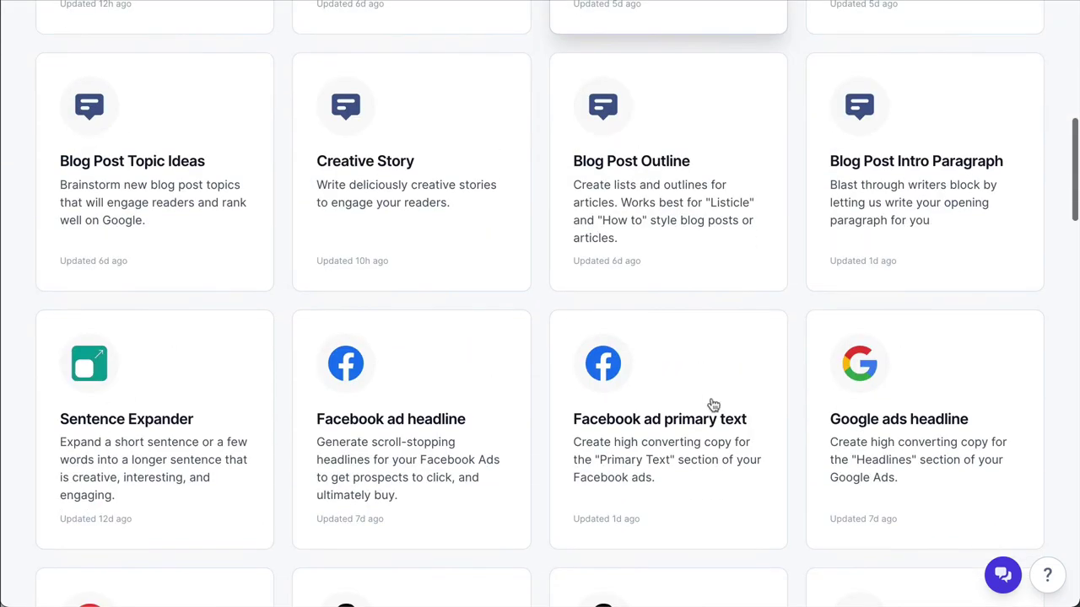
Open the Blog Post Topic Ideas template and set the company name to "The Audacity to Podcast"
{"action": "left_click", "coordinate": [110, 287]}
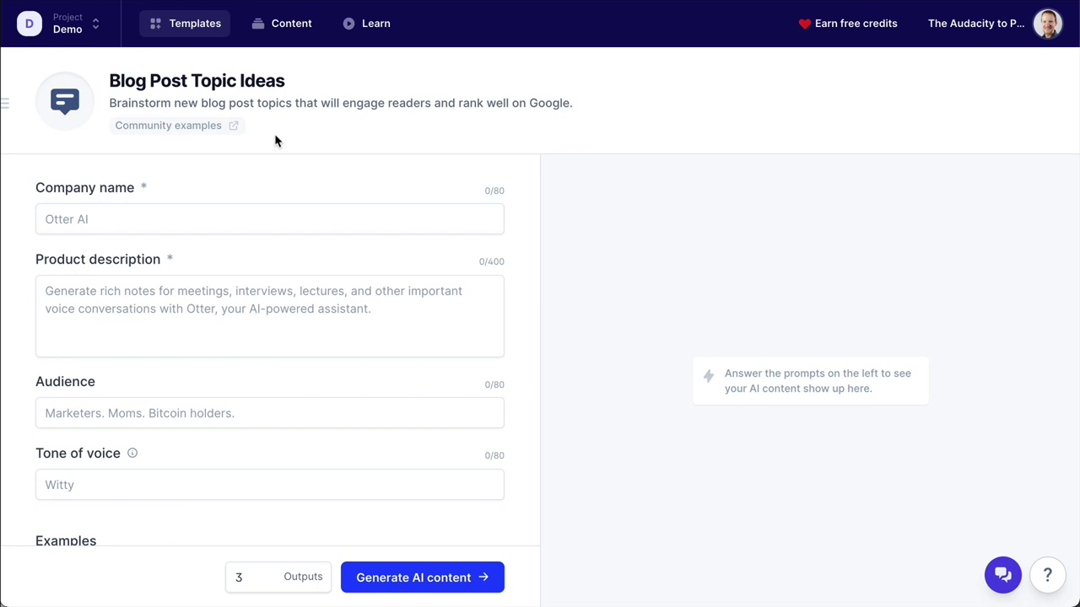
{"action": "left_click", "coordinate": [286, 225]}
{"action": "type", "text": "The Audacity to Podcast"}
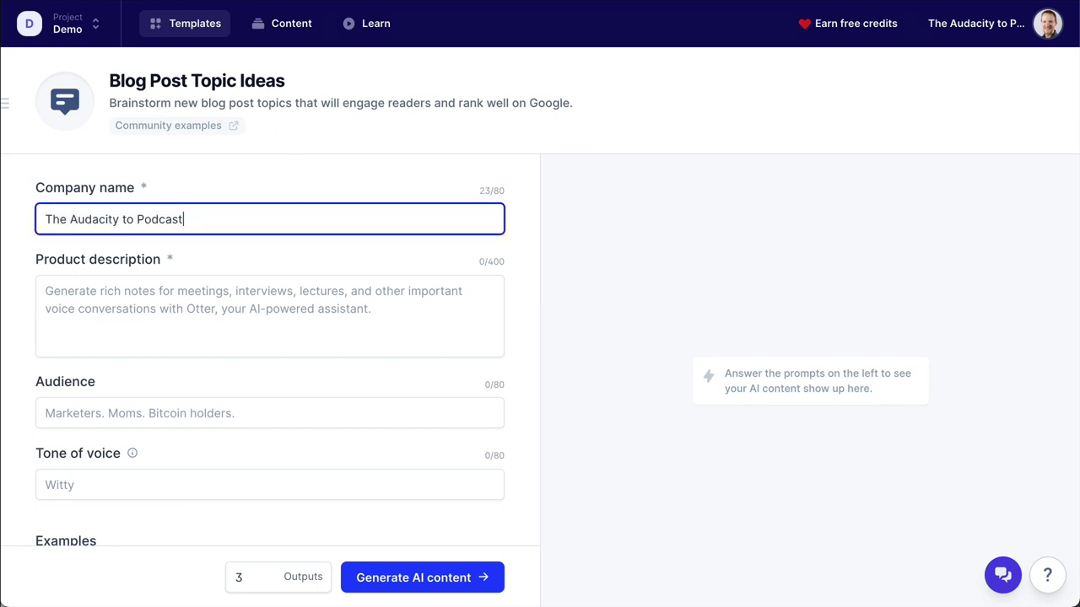
Describe the product as "This podcast gives you the guts and teaches you the tools to start and grow your own podcast for passion or profit."
{"action": "left_click", "coordinate": [318, 315]}
{"action": "type", "text": "This podcast gives you the guts and teaches you the tools to start and grow your own podcast for passion or profit."}
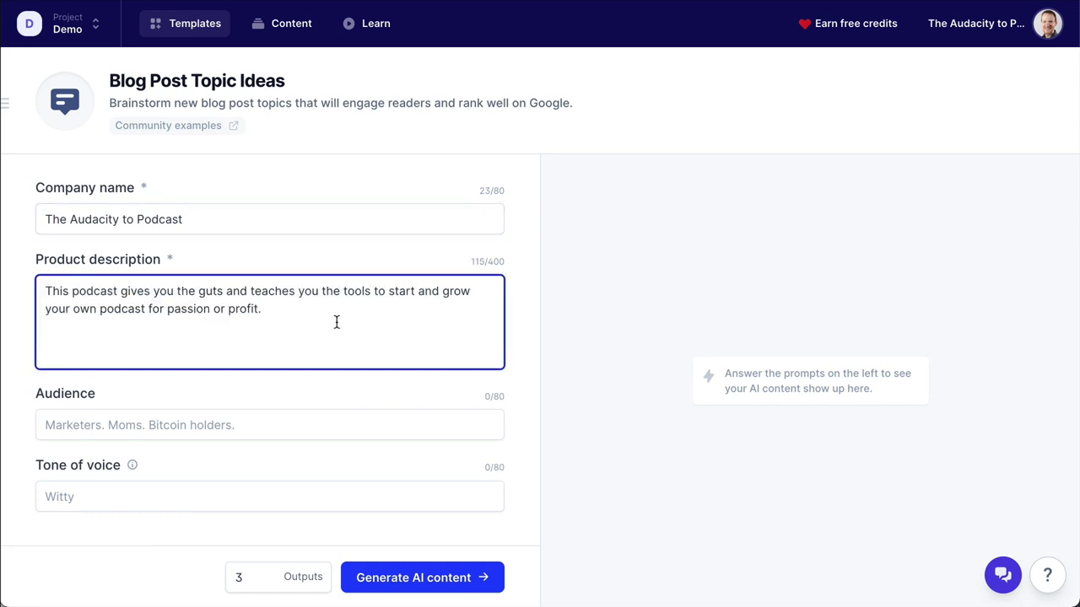
Set the audience of the blog topic ideas to "hobby podcasters" and leave the tone of voice empty
{"action": "left_click", "coordinate": [265, 423]}
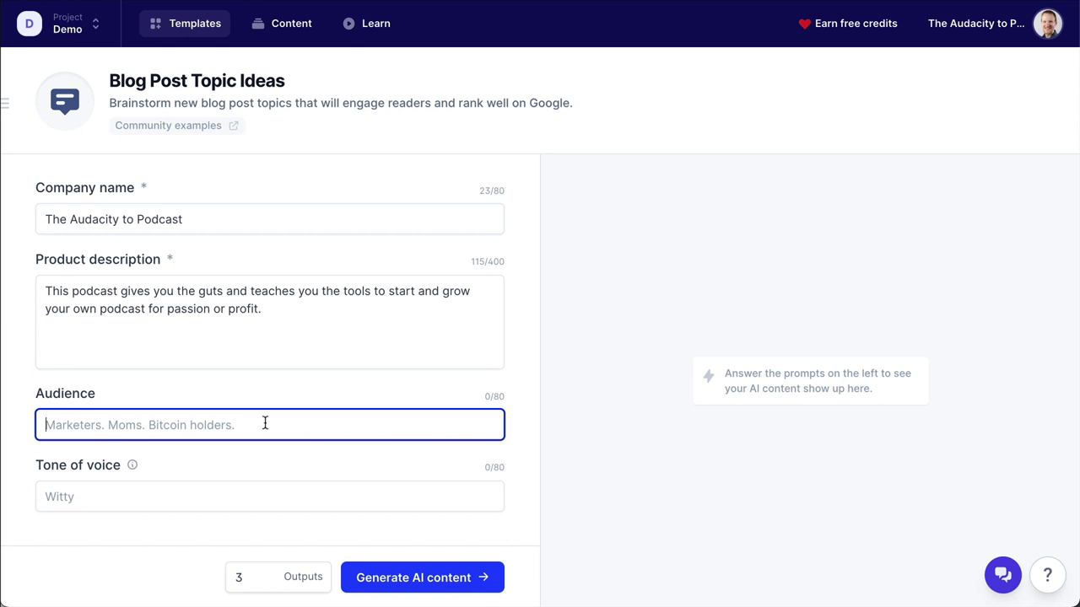
{"action": "type", "text": "hobby podcasdt"}
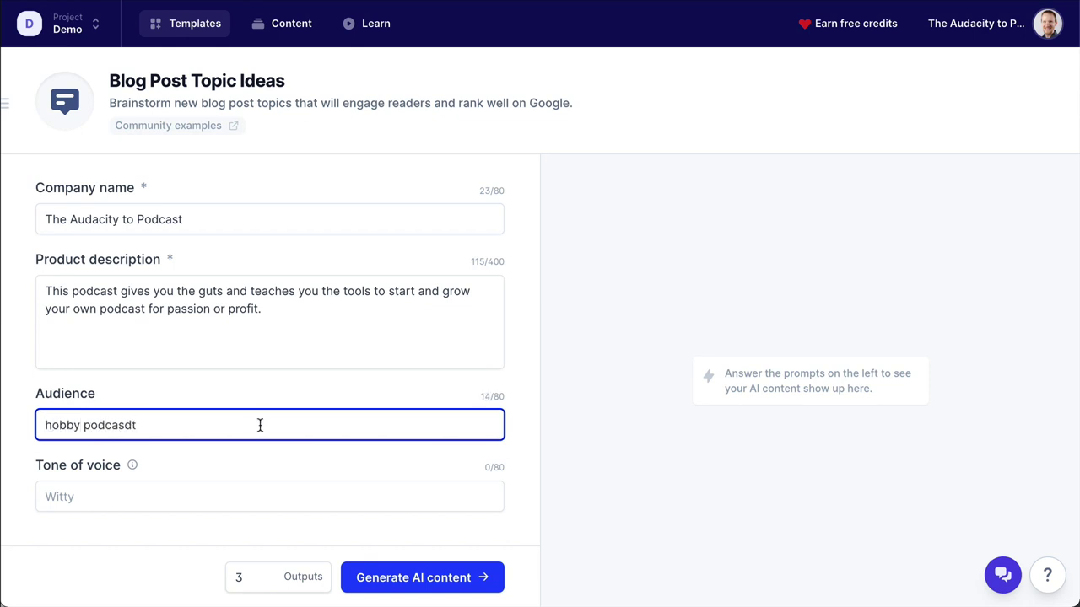
{"action": "key", "text": "BackSpace"}
{"action": "scroll", "coordinate": [234, 475], "scroll_direction": "down", "scroll_amount": 3}
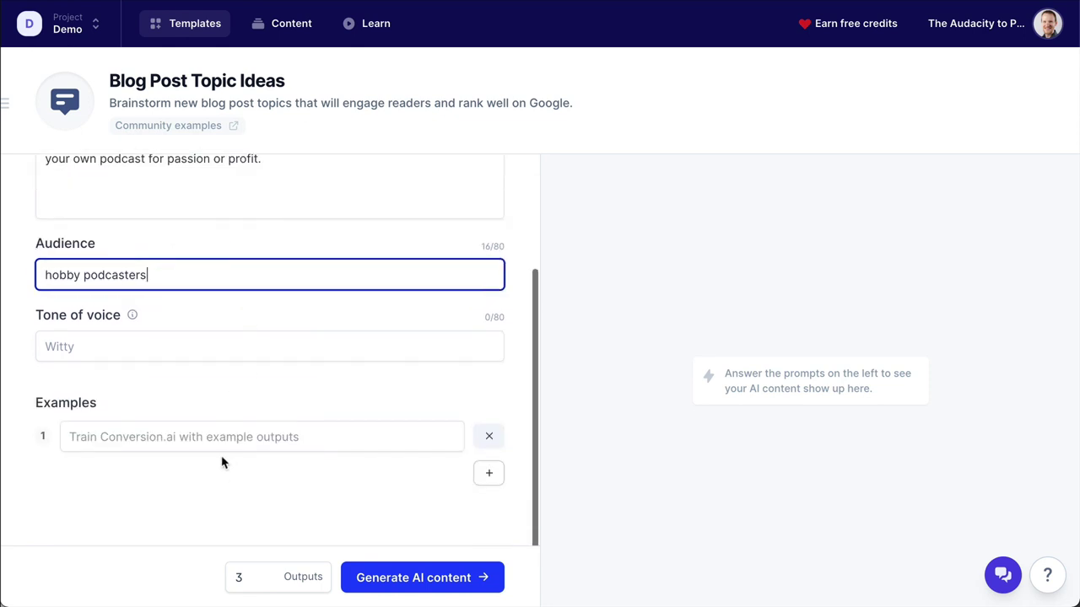
{"action": "left_click", "coordinate": [150, 357]}
{"action": "mouse_move", "coordinate": [133, 316]}
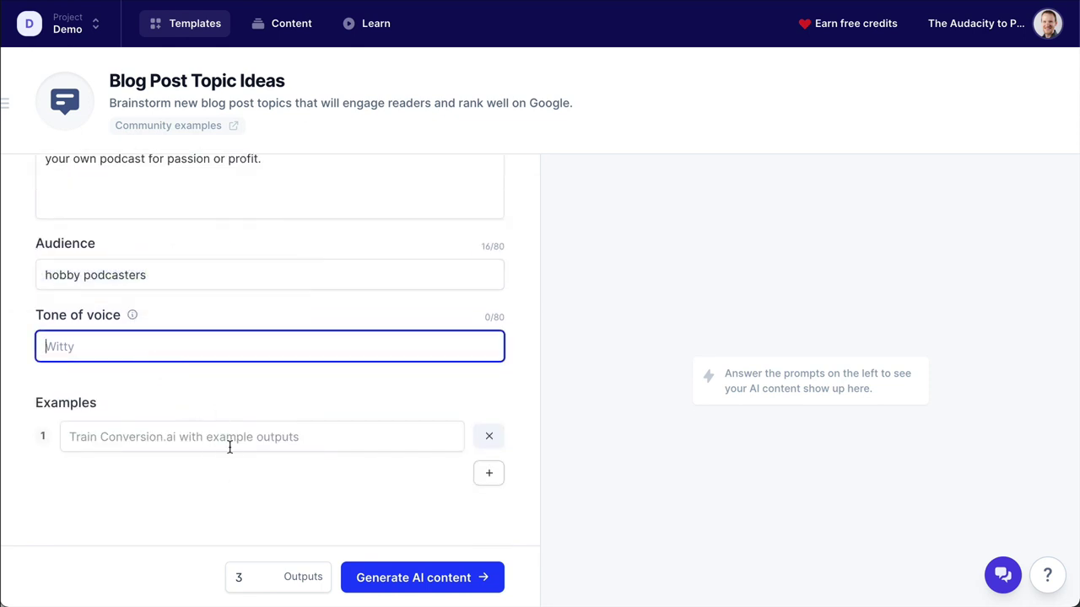
Add the example outputs "How to grow your podcast", "How to monetize your podcast" and "Starting a podcast is easier than you think!"
{"action": "left_click", "coordinate": [186, 442]}
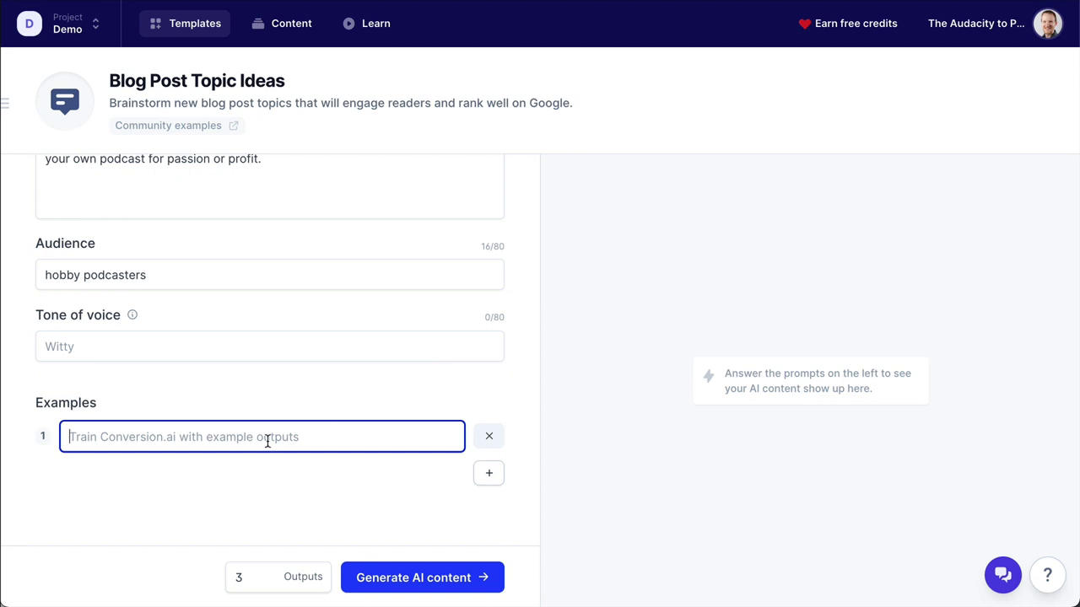
{"action": "type", "text": "How to g"}
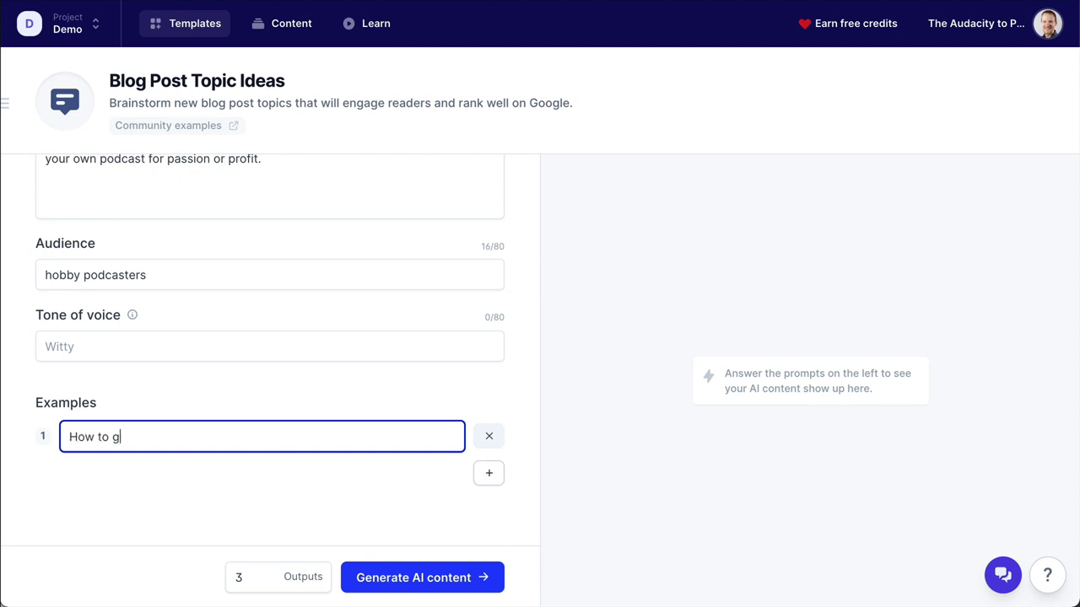
{"action": "type", "text": "row your podcast"}
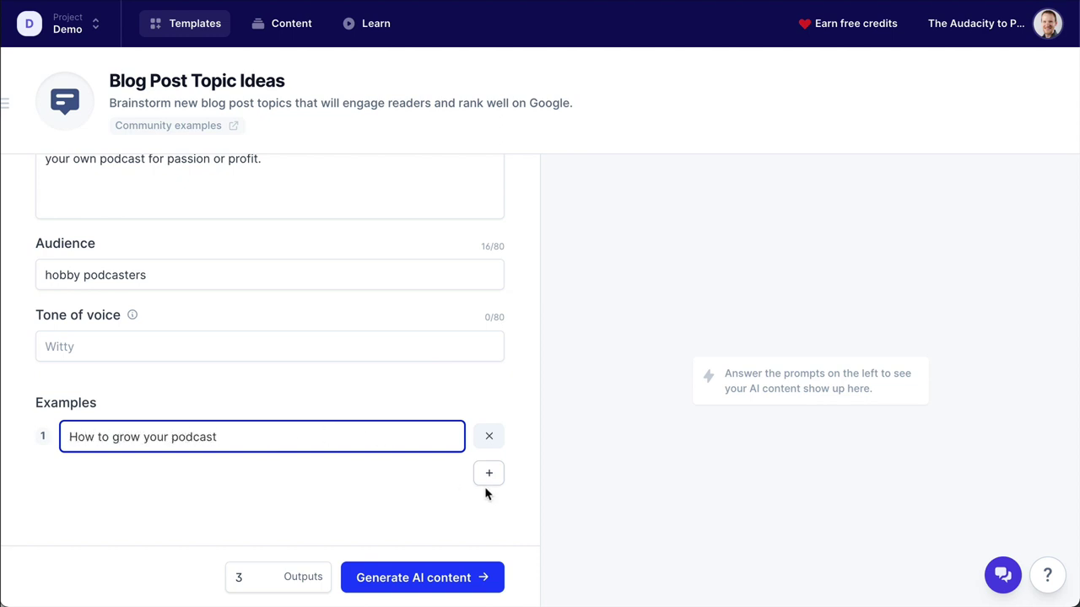
{"action": "left_click", "coordinate": [488, 474]}
{"action": "left_click", "coordinate": [195, 477]}
{"action": "type", "text": "How"}
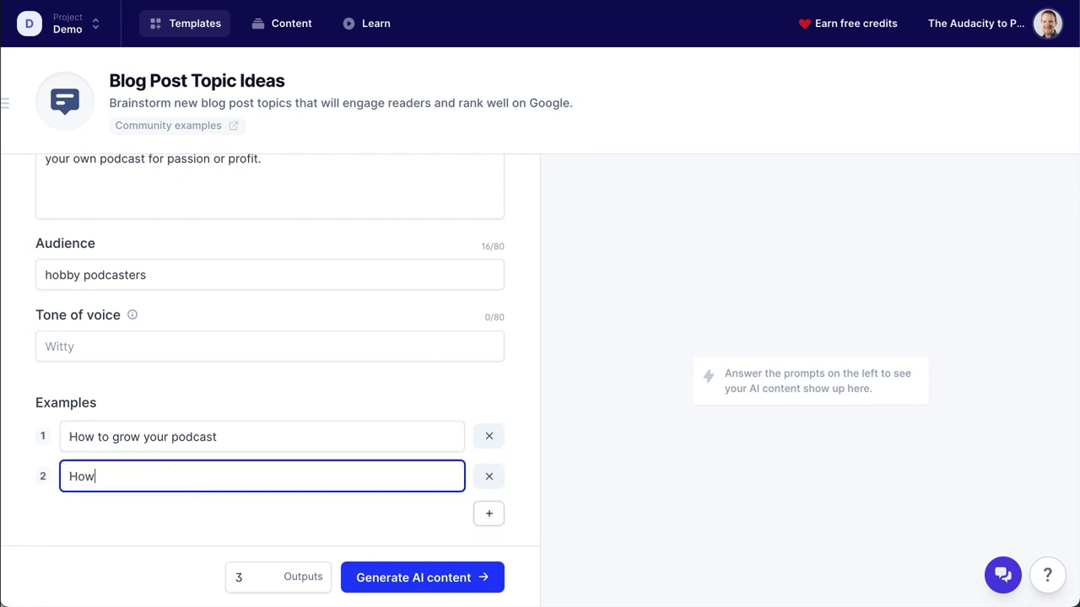
{"action": "type", "text": " to monetize your podcast"}
{"action": "left_click", "coordinate": [488, 510]}
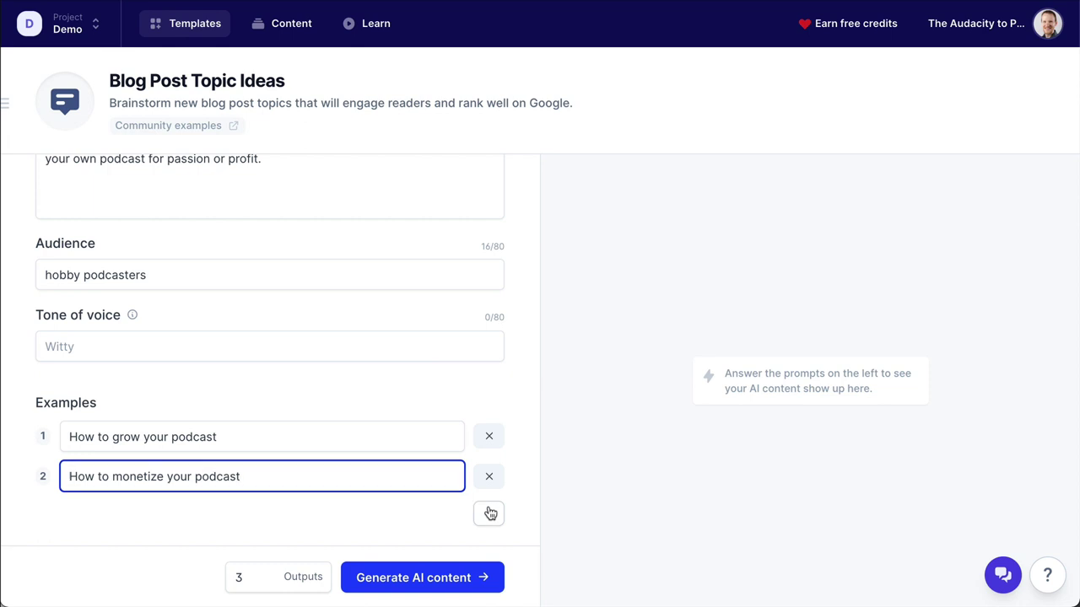
{"action": "left_click", "coordinate": [210, 523]}
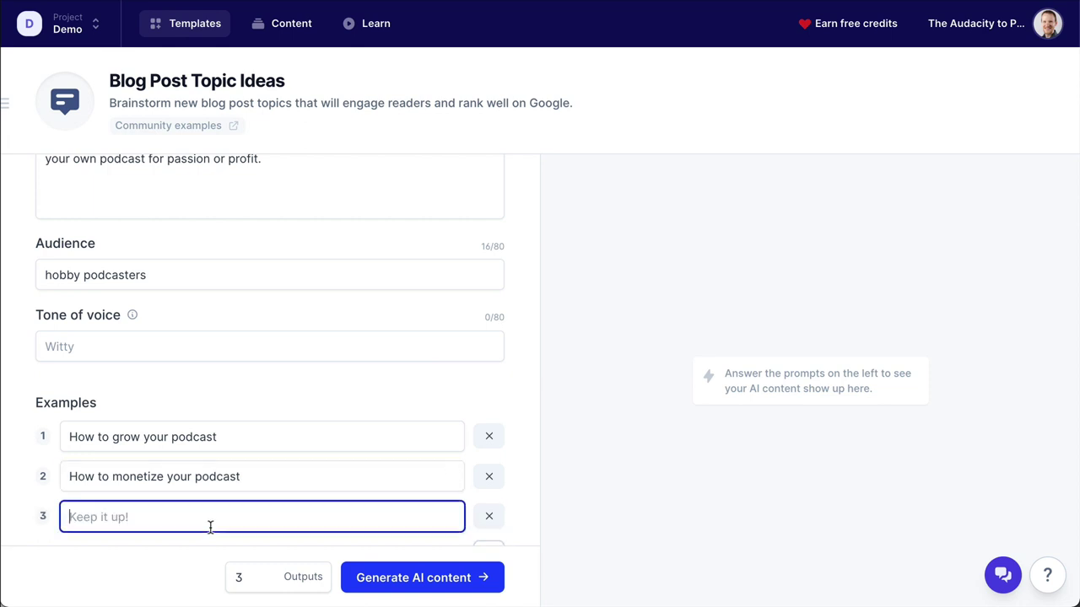
{"action": "type", "text": "Starting a po"}
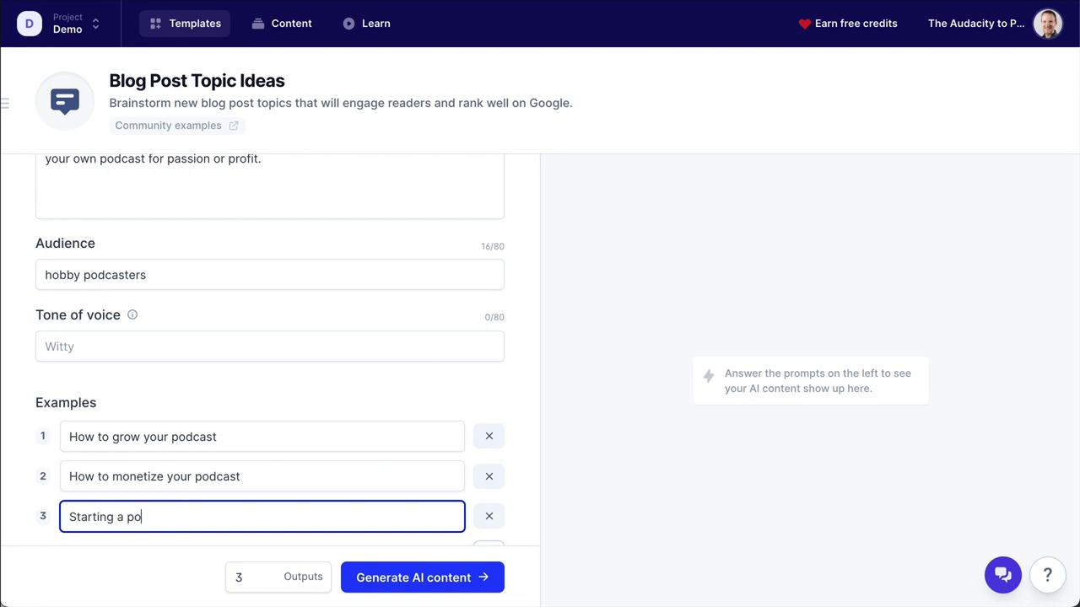
{"action": "type", "text": "dcast is easier than you think!"}
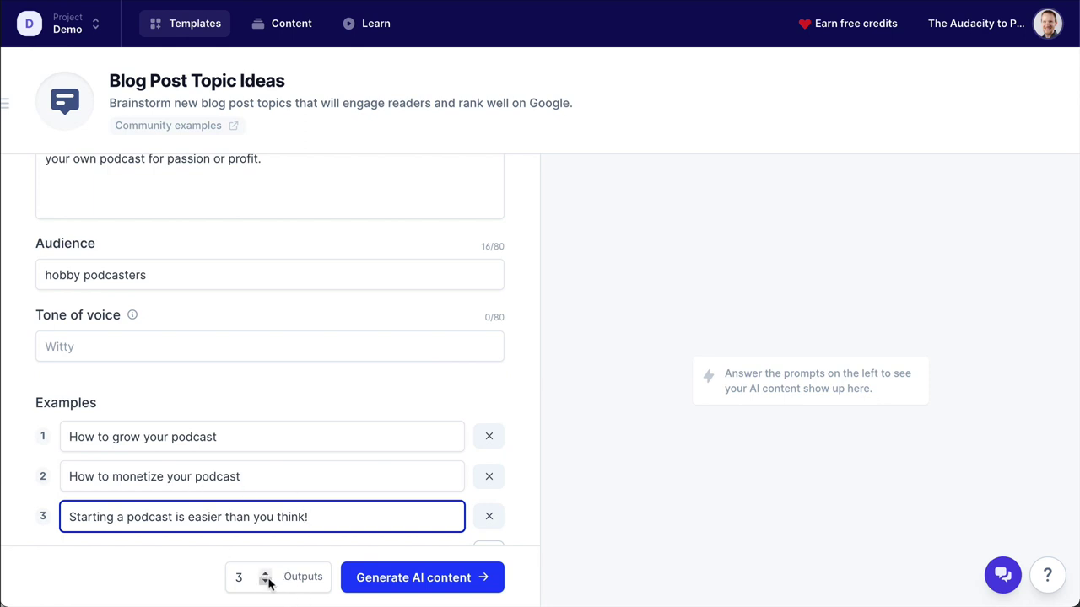
Generate three blog post topic ideas and copy the idea "The most common mistakes podcasters make"
{"action": "left_click", "coordinate": [422, 582]}
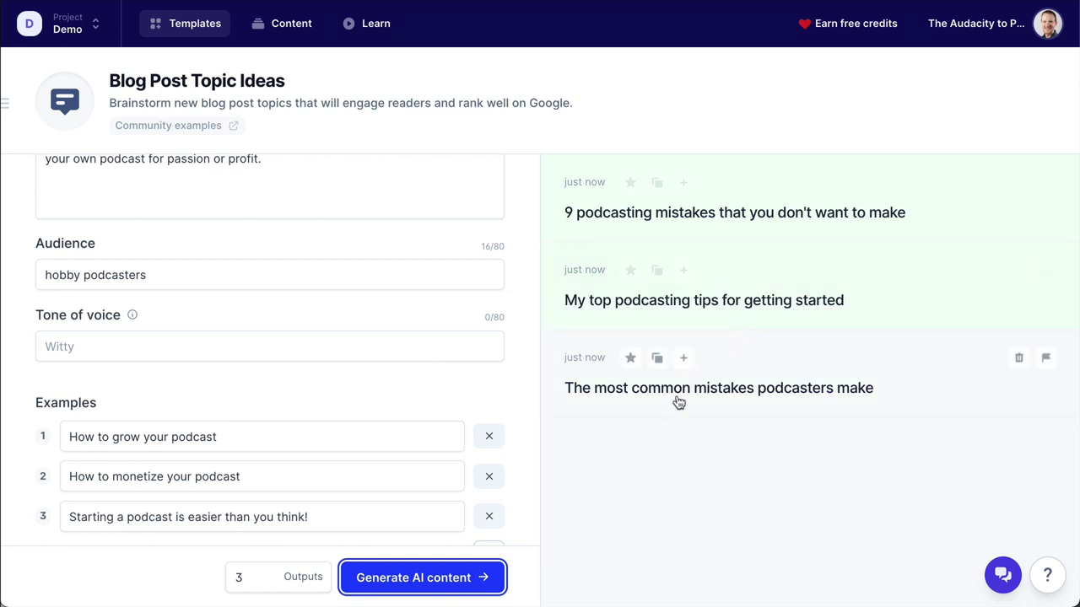
{"action": "left_click", "coordinate": [658, 359]}
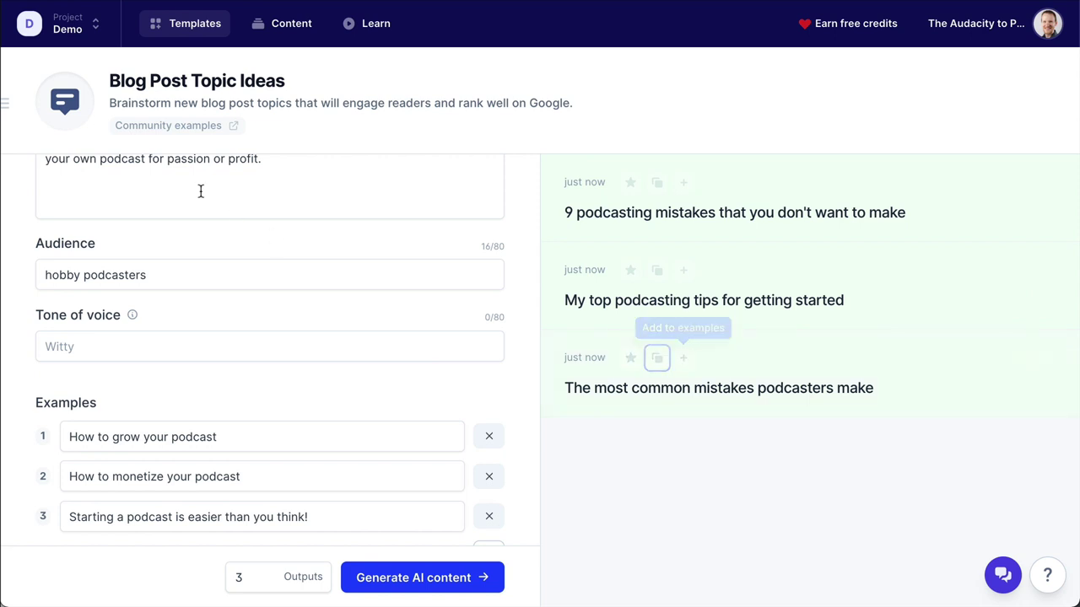
Switch to the Blog Post Outline template and paste "The most common mistakes podcasters make" as the blog post title
{"action": "left_click", "coordinate": [10, 105]}
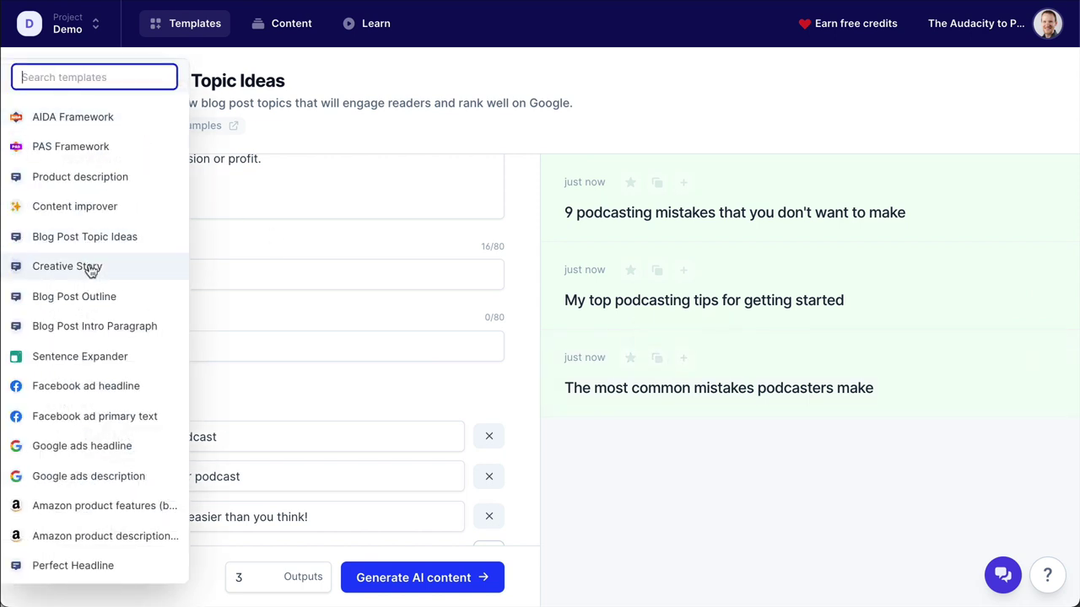
{"action": "left_click", "coordinate": [95, 298]}
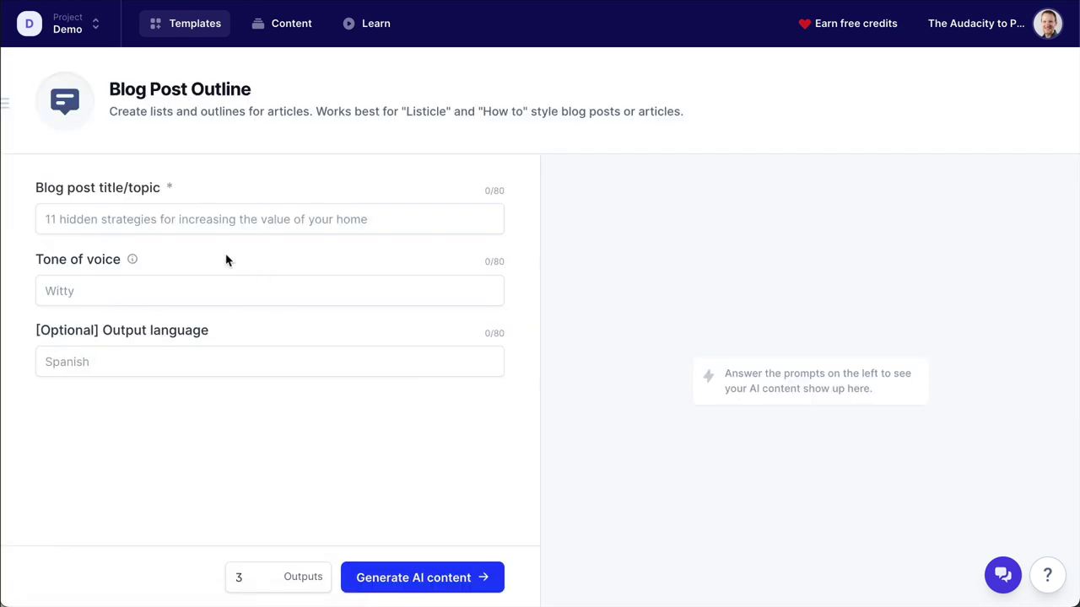
{"action": "left_click", "coordinate": [173, 221]}
{"action": "key", "text": "ctrl+v"}
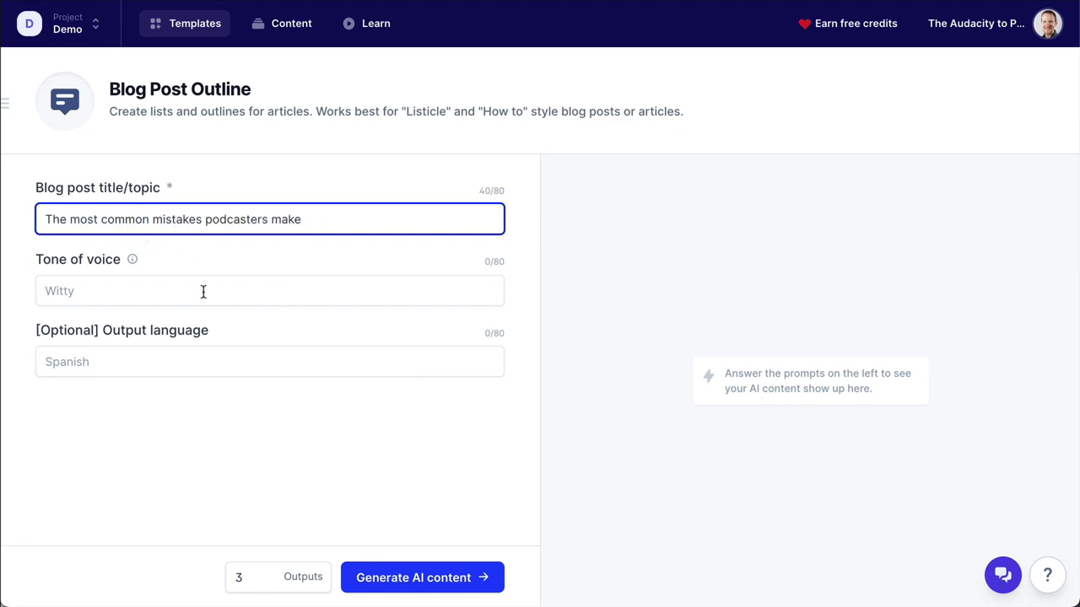
Reduce the number of outputs to 1 and generate two blog post outlines, one after the other
{"action": "left_click", "coordinate": [265, 582]}
{"action": "left_click", "coordinate": [265, 583]}
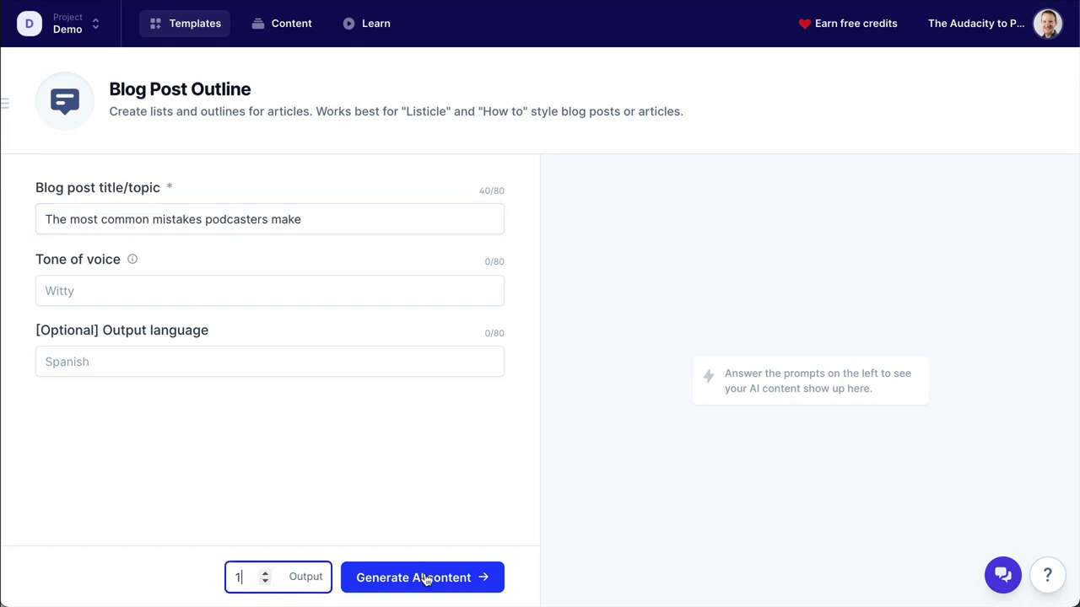
{"action": "left_click", "coordinate": [429, 579]}
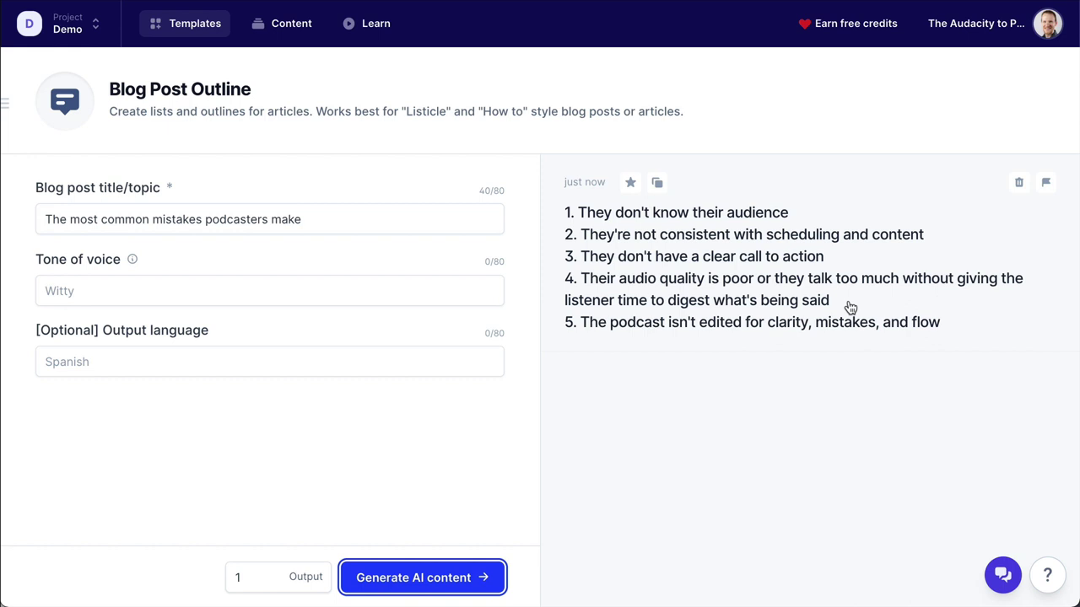
{"action": "left_click", "coordinate": [891, 308]}
{"action": "left_click", "coordinate": [400, 577]}
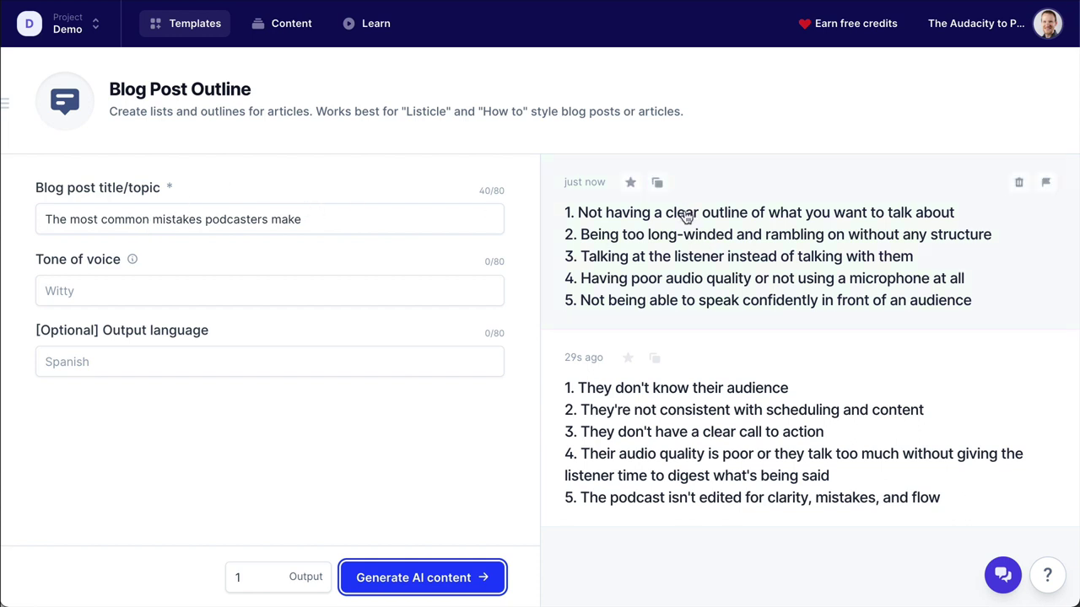
Open the newest outline, copy its fifth point "Not being able to speak confidently in front of an audience", and close it
{"action": "left_click", "coordinate": [707, 259]}
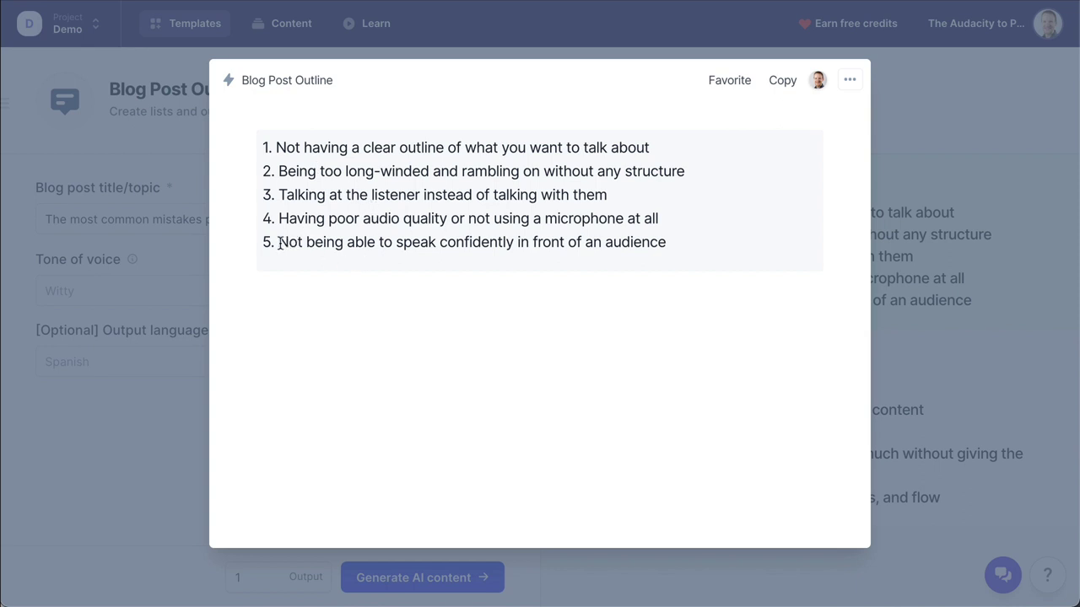
{"action": "left_click_drag", "start_coordinate": [279, 242], "coordinate": [666, 242]}
{"action": "key", "text": "ctrl+c"}
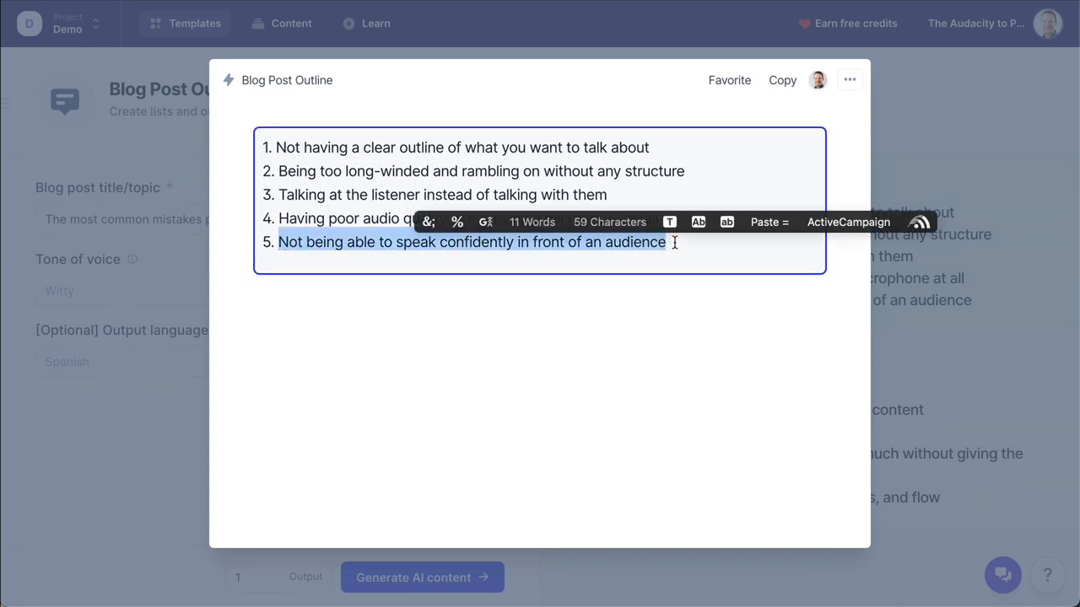
{"action": "left_click", "coordinate": [934, 127]}
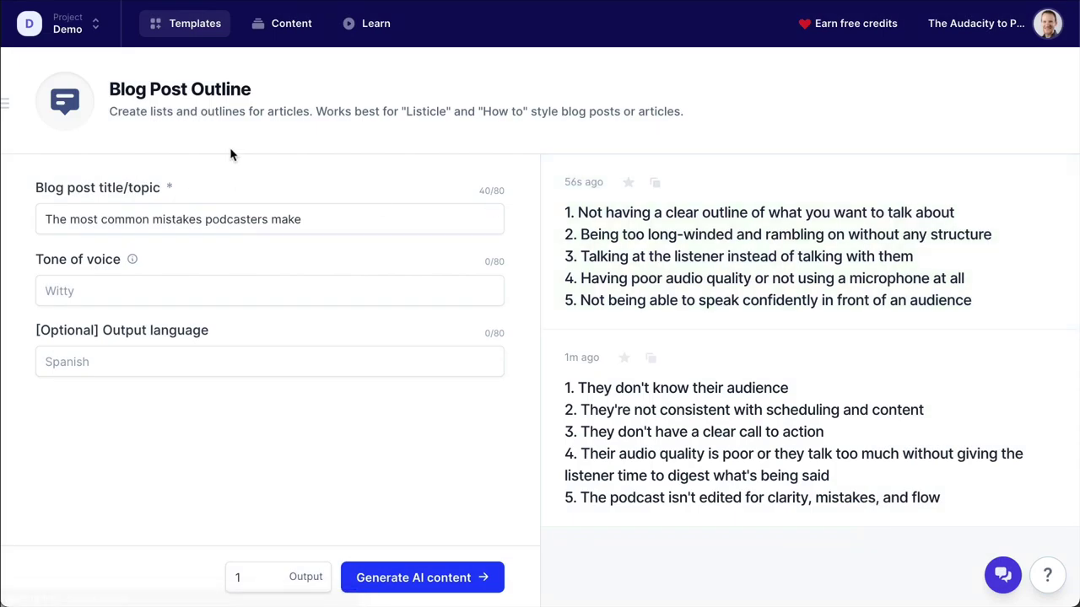
In the Content improver template, paste "Not being able to speak confidently in front of an audience" as the content and generate 1 output
{"action": "left_click", "coordinate": [186, 28]}
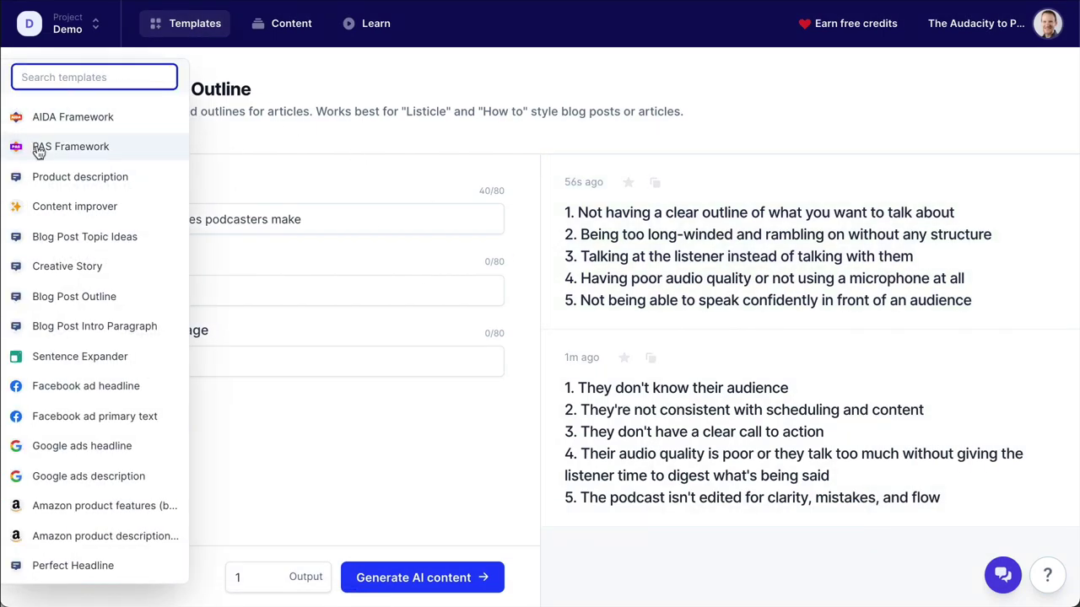
{"action": "left_click", "coordinate": [59, 206]}
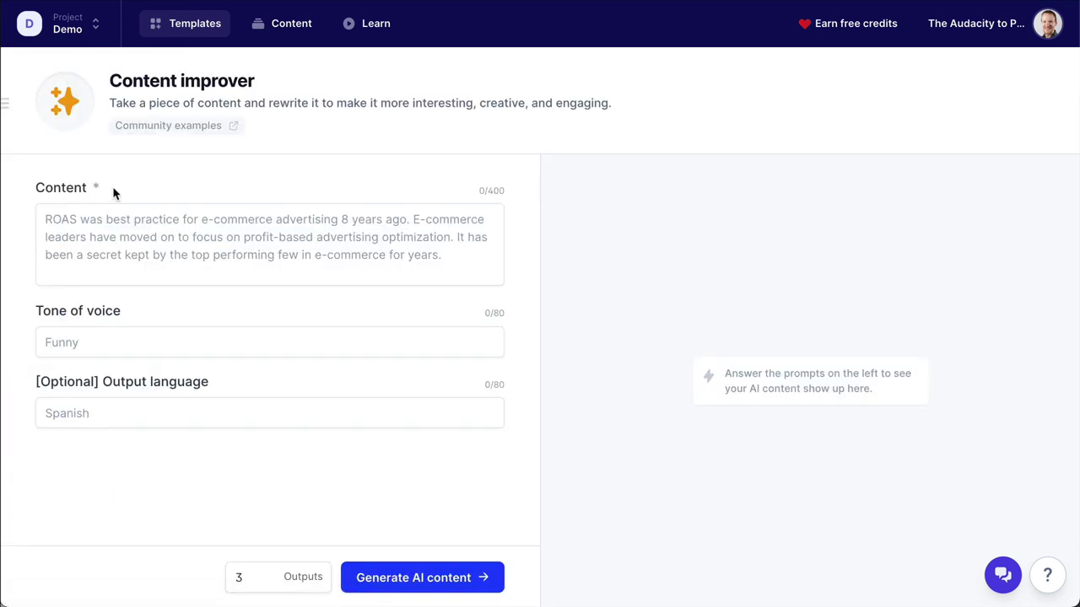
{"action": "left_click", "coordinate": [402, 248]}
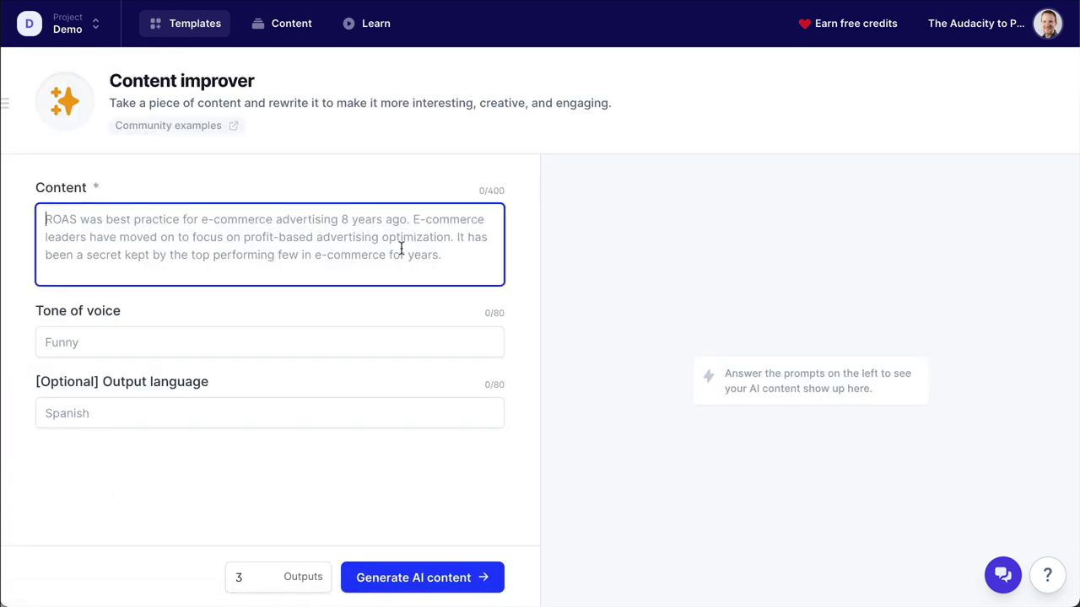
{"action": "key", "text": "ctrl+v"}
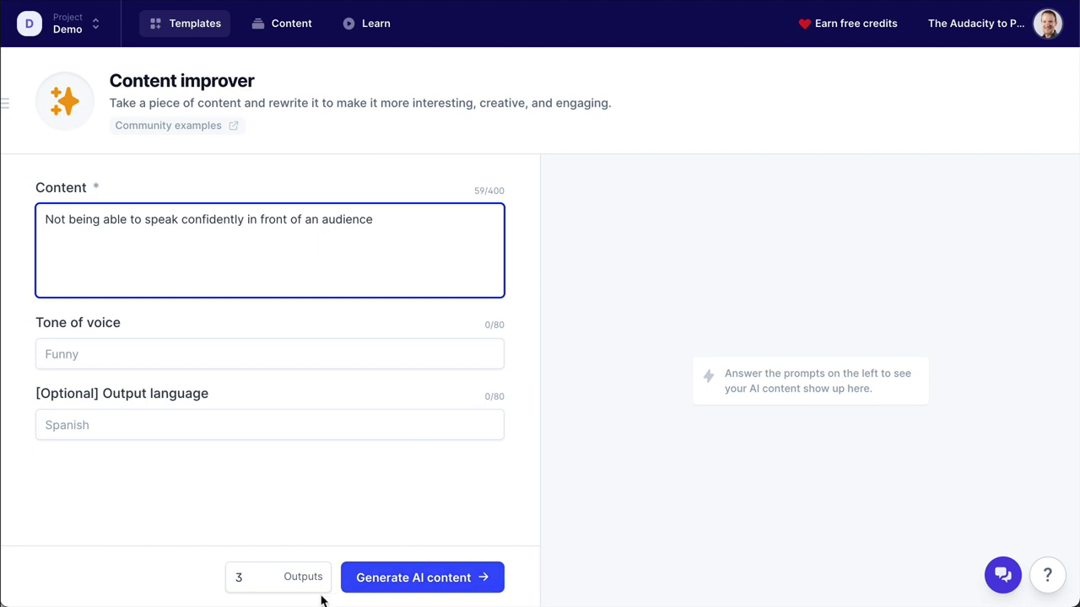
{"action": "double_click", "coordinate": [266, 583]}
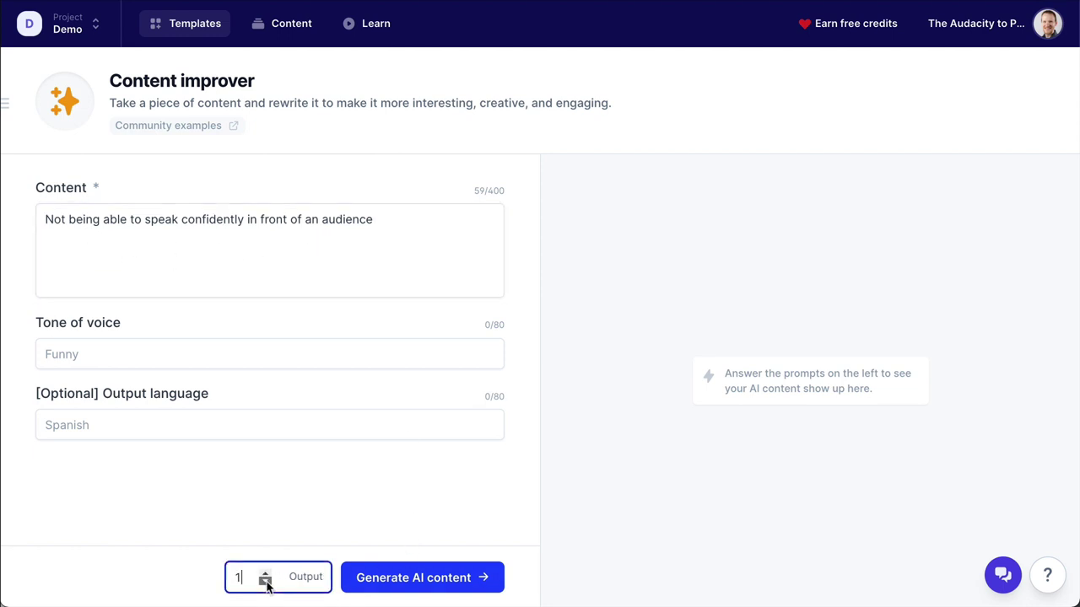
{"action": "left_click", "coordinate": [450, 577]}
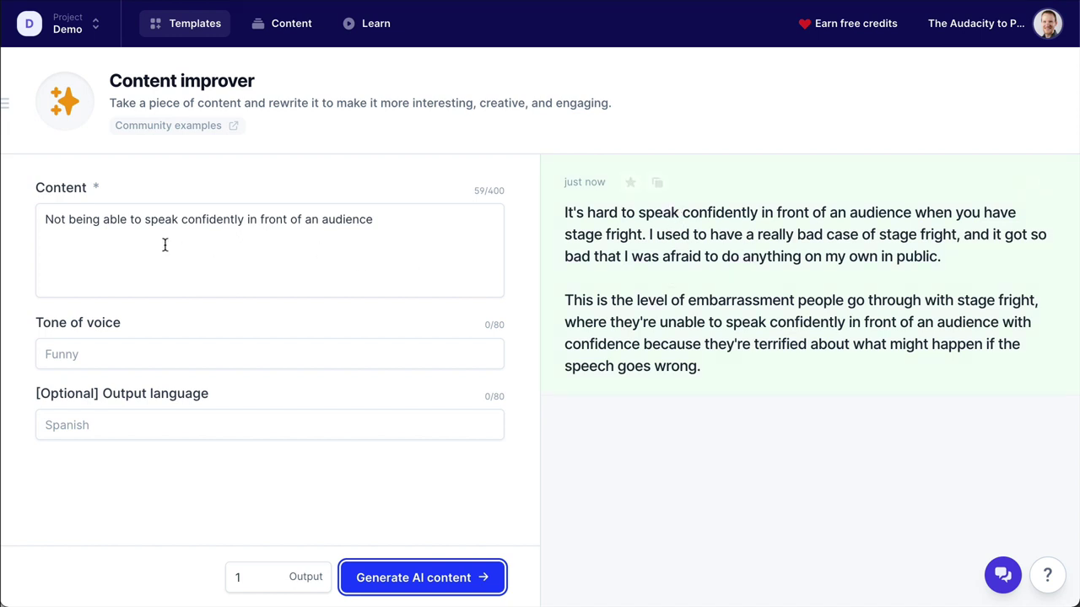
{"action": "left_click", "coordinate": [423, 219]}
{"action": "double_click", "coordinate": [422, 219]}
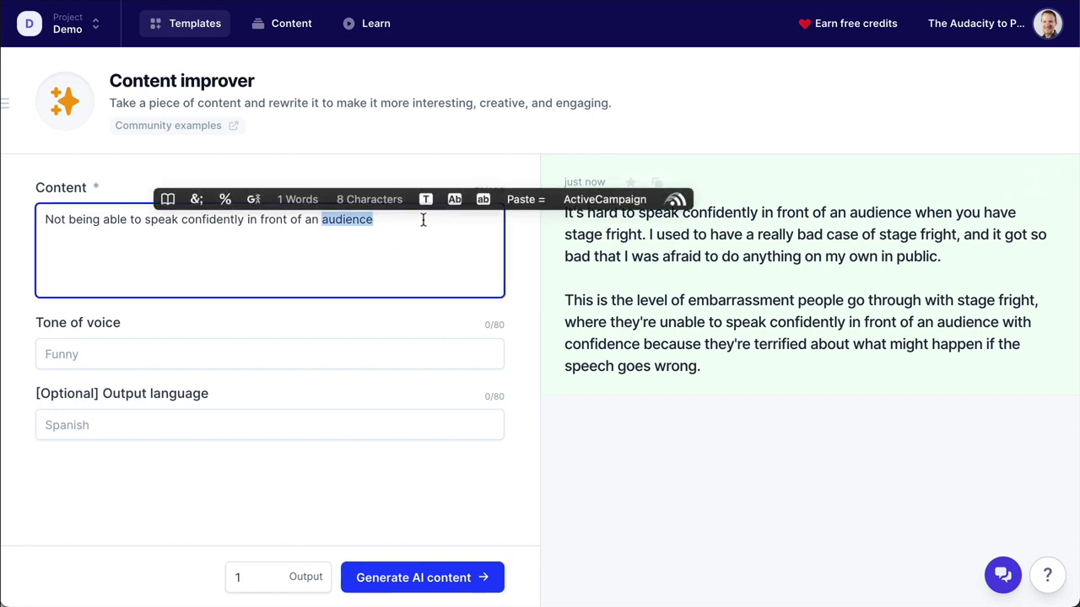
{"action": "left_click", "coordinate": [460, 264]}
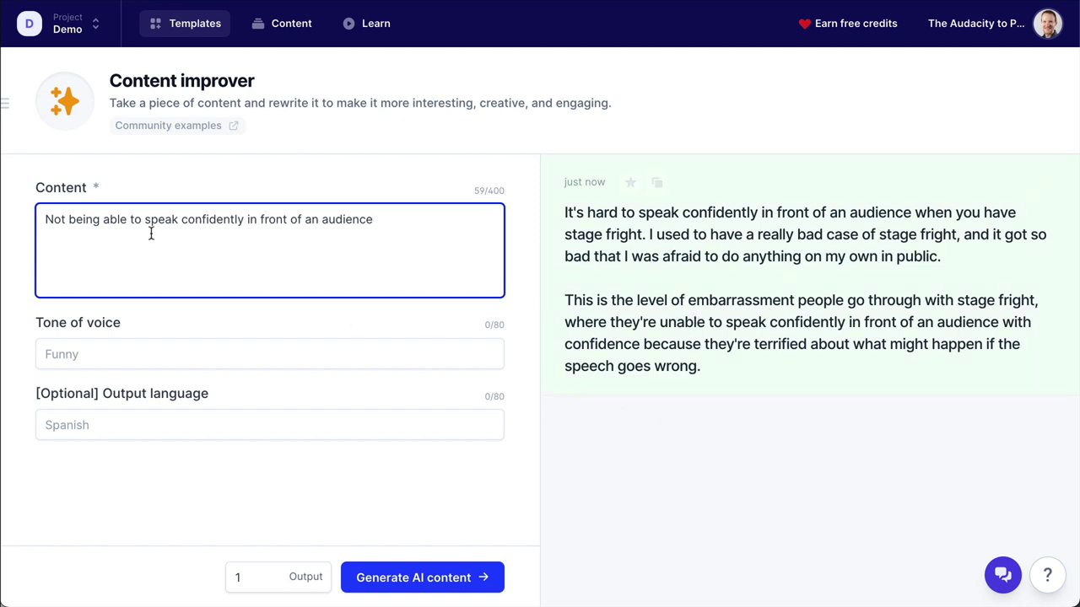
Browse the full template collection and open the Ridiculous marketing ideas template
{"action": "mouse_move", "coordinate": [20, 105]}
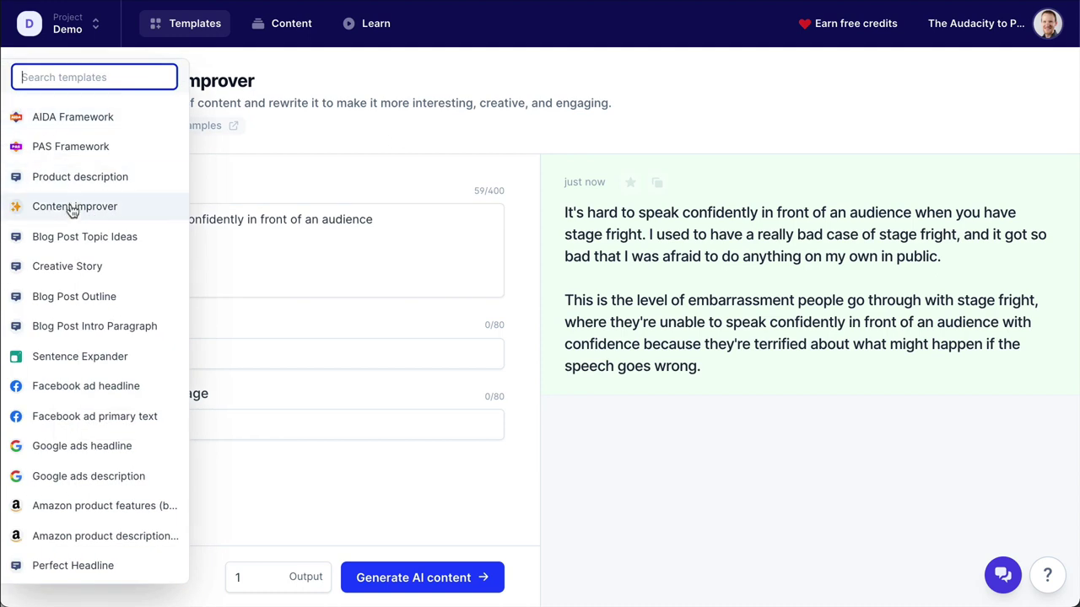
{"action": "left_click", "coordinate": [177, 32]}
{"action": "scroll", "coordinate": [557, 364], "scroll_direction": "down", "scroll_amount": 8}
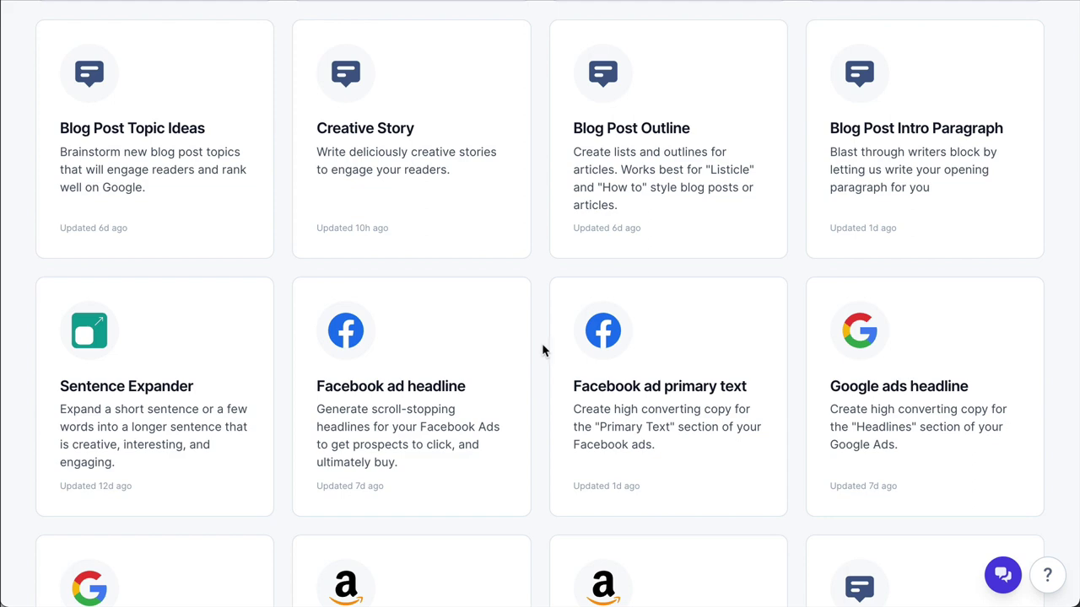
{"action": "scroll", "coordinate": [542, 350], "scroll_direction": "up", "scroll_amount": 8}
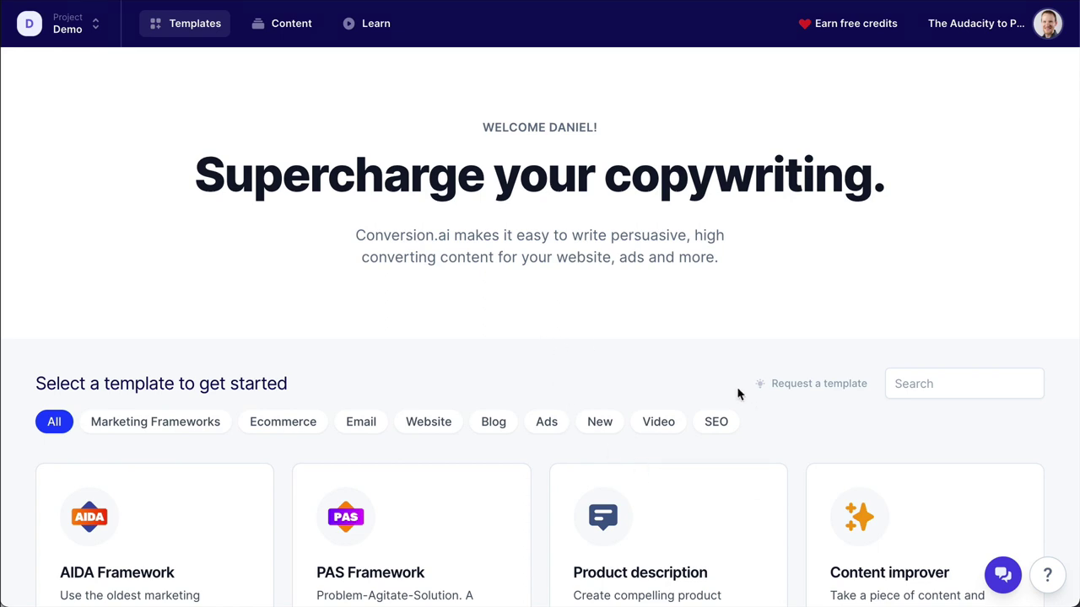
{"action": "scroll", "coordinate": [717, 356], "scroll_direction": "down", "scroll_amount": 10}
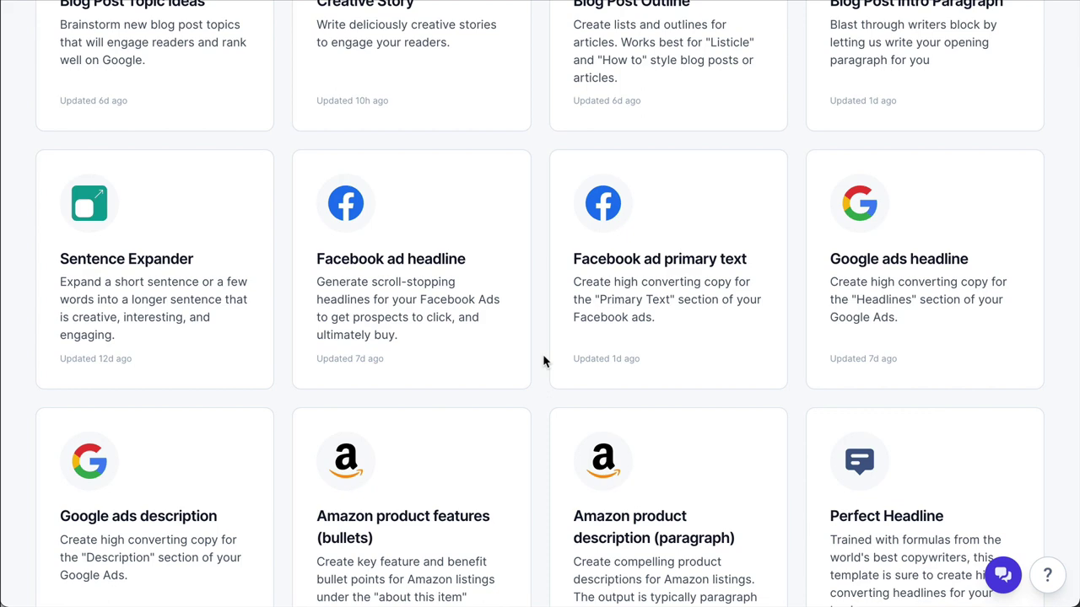
{"action": "scroll", "coordinate": [543, 361], "scroll_direction": "down", "scroll_amount": 3}
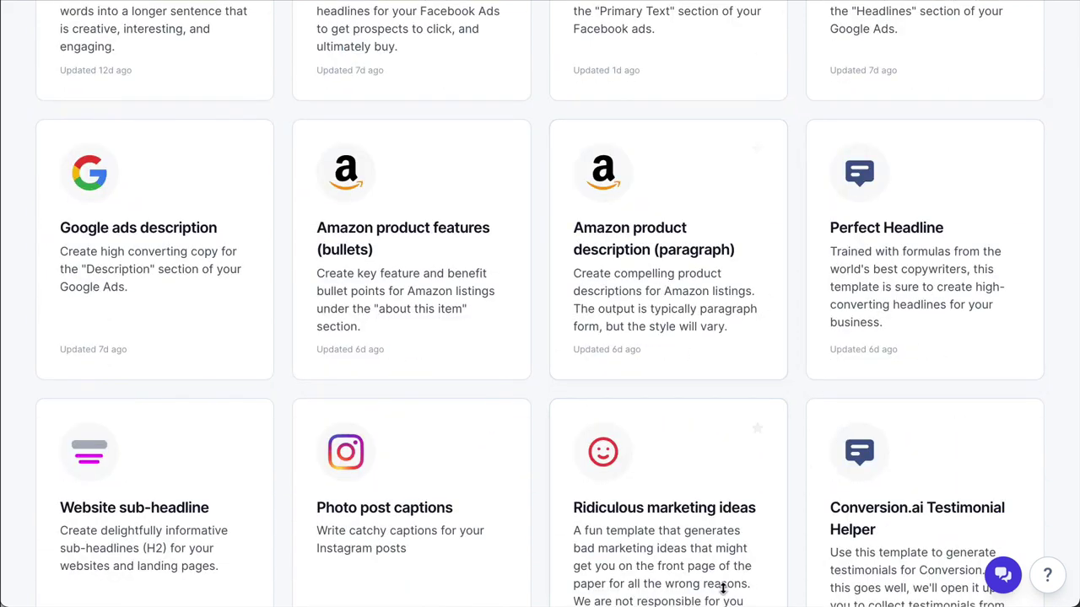
{"action": "left_click", "coordinate": [674, 526]}
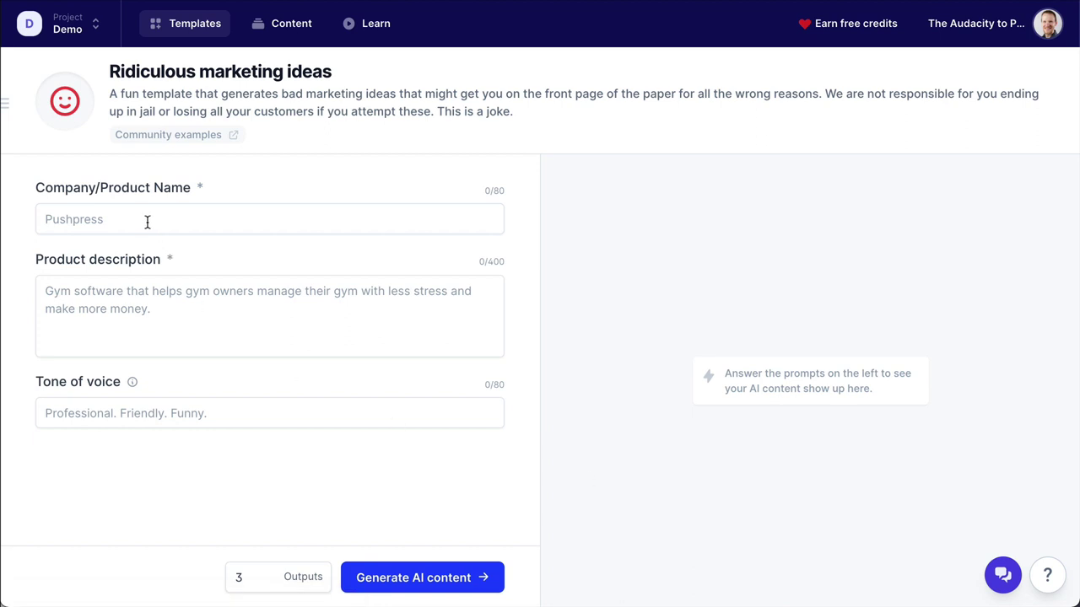
Enter "The Audacity to Podcast" as the company/product name for the ridiculous marketing ideas
{"action": "left_click", "coordinate": [145, 224]}
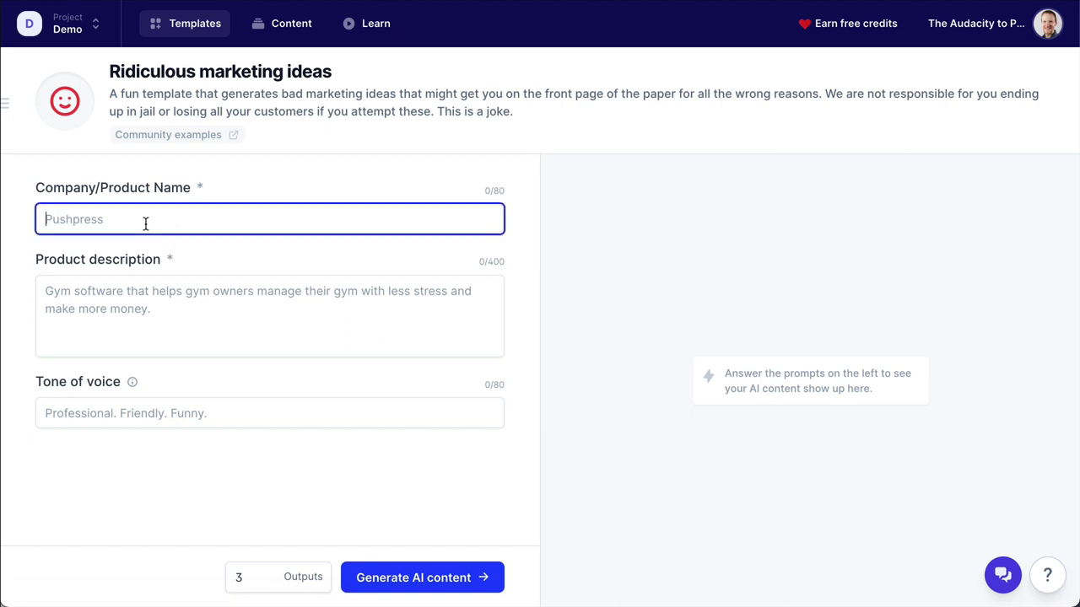
{"action": "type", "text": "The Audacity to Podcast"}
{"action": "key", "text": "Tab"}
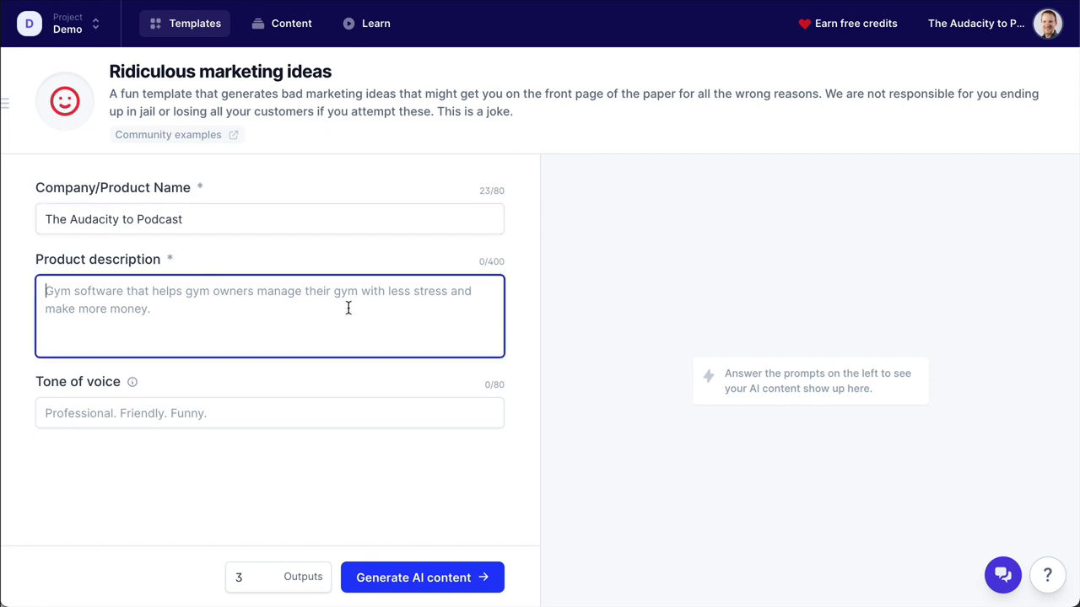
Describe the product as "This podcast gives you the guts and teaches you the tools to start and grow your own podcast for passion or profit."
{"action": "key", "text": "ctrl+v"}
{"action": "key", "text": "ctrl+a"}
{"action": "key", "text": "BackSpace"}
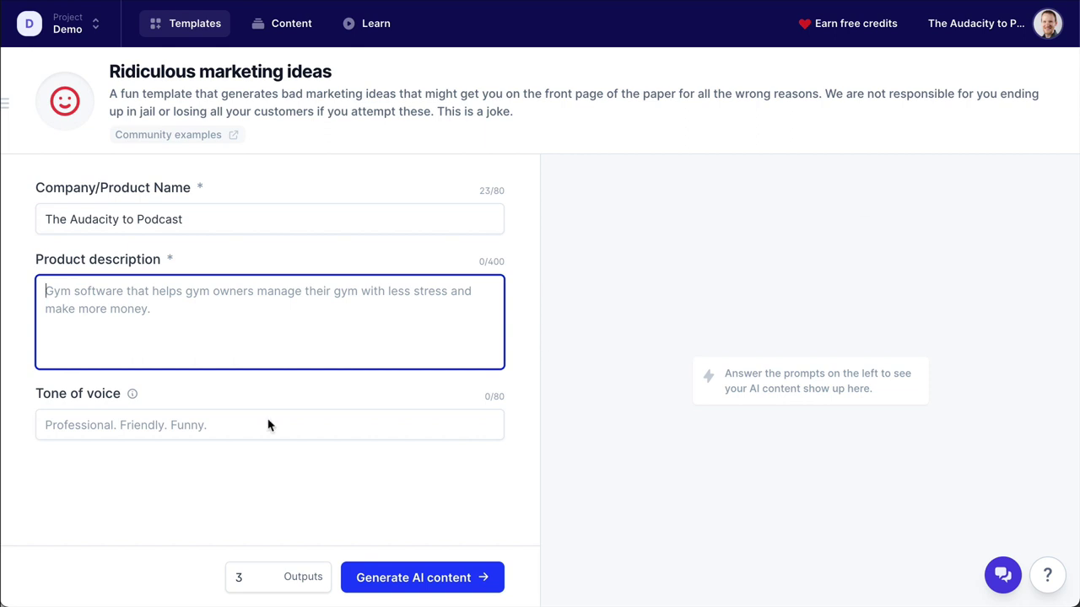
{"action": "type", "text": "This podcast gives you the guts and teaches you the tools to start and grow your own podcast for passion or profit."}
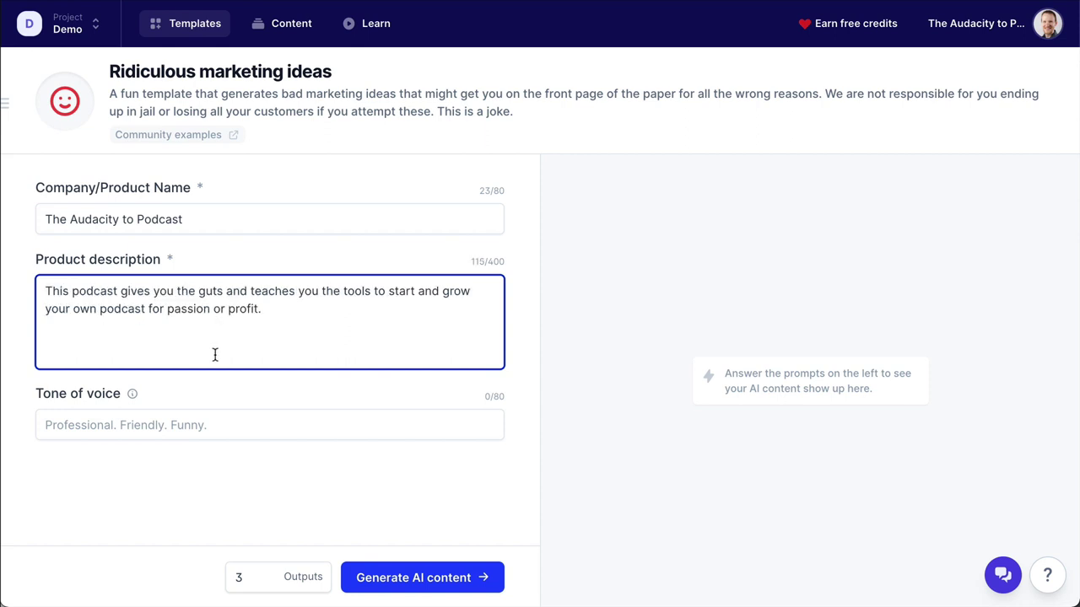
Set the tone of voice to "funny" and reduce the number of outputs to 1
{"action": "left_click", "coordinate": [319, 430]}
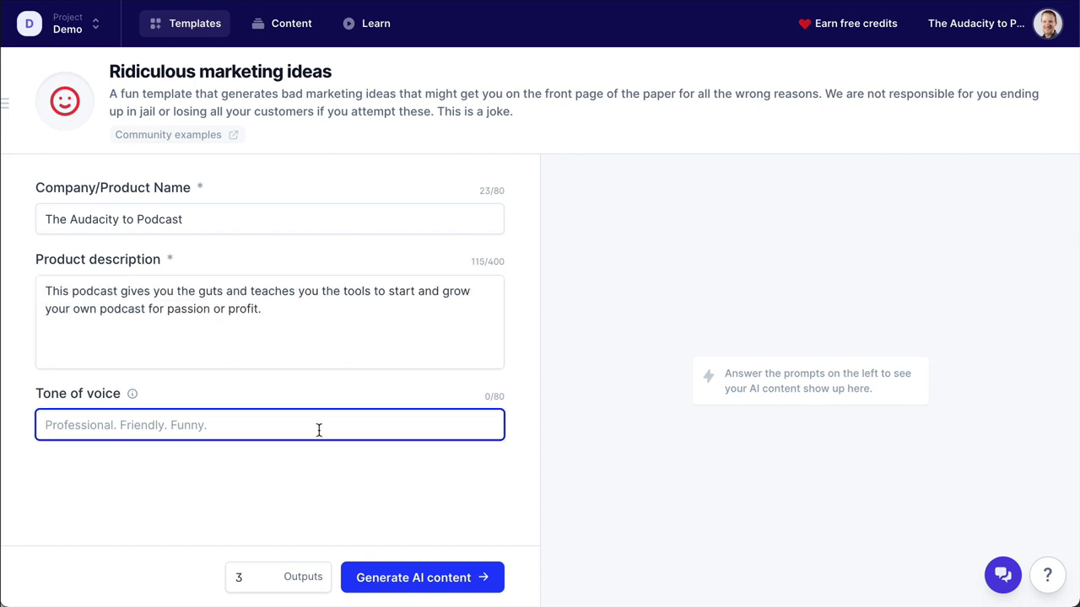
{"action": "type", "text": "funny"}
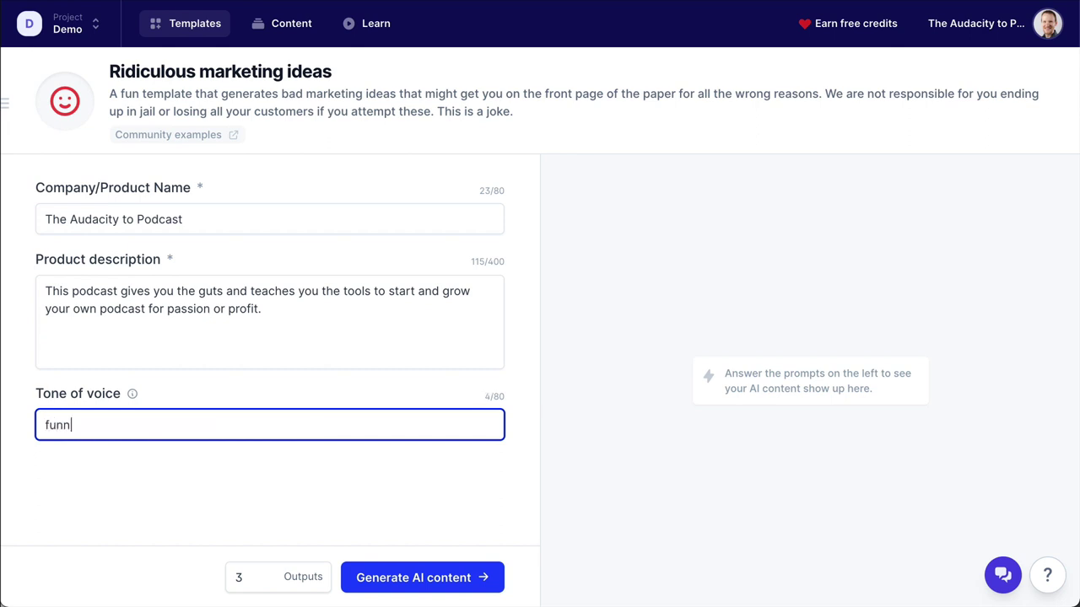
{"action": "double_click", "coordinate": [267, 583]}
Generate three ridiculous marketing ideas for the podcast, one after the other
{"action": "left_click", "coordinate": [403, 585]}
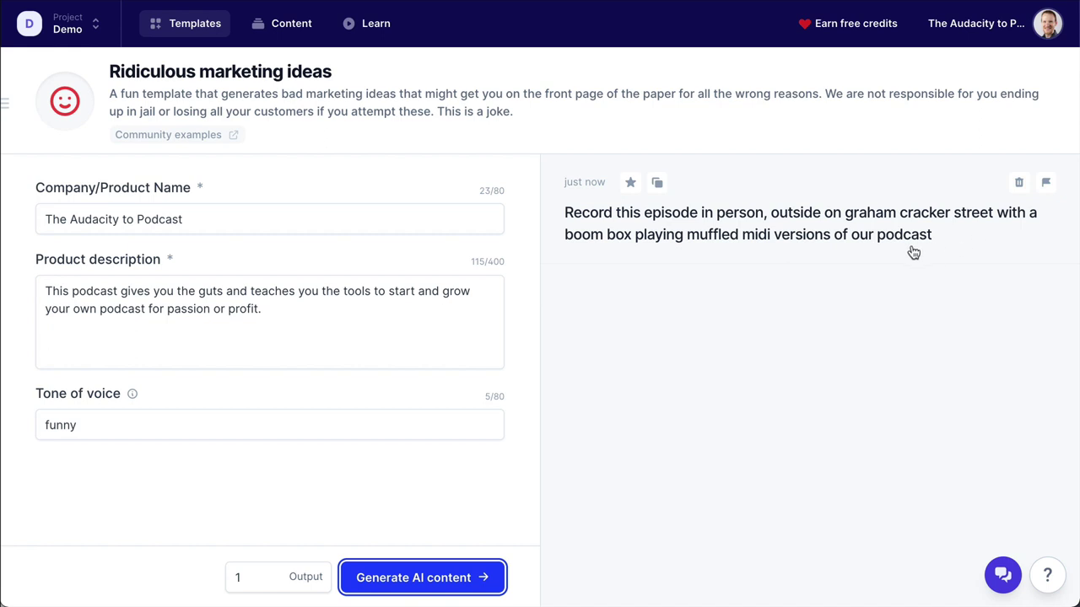
{"action": "left_click", "coordinate": [413, 581]}
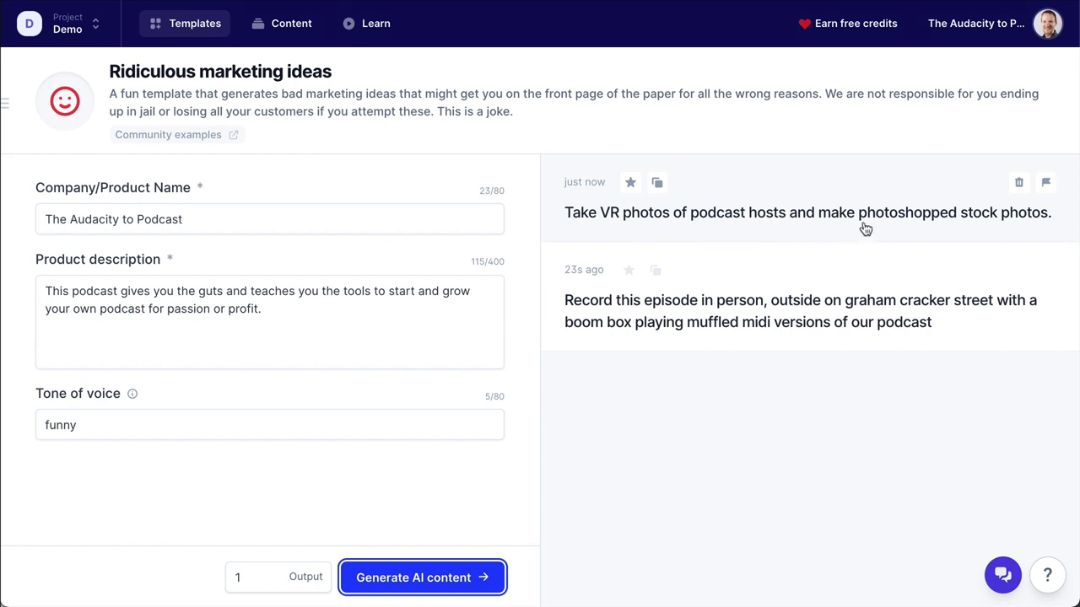
{"action": "left_click", "coordinate": [462, 584]}
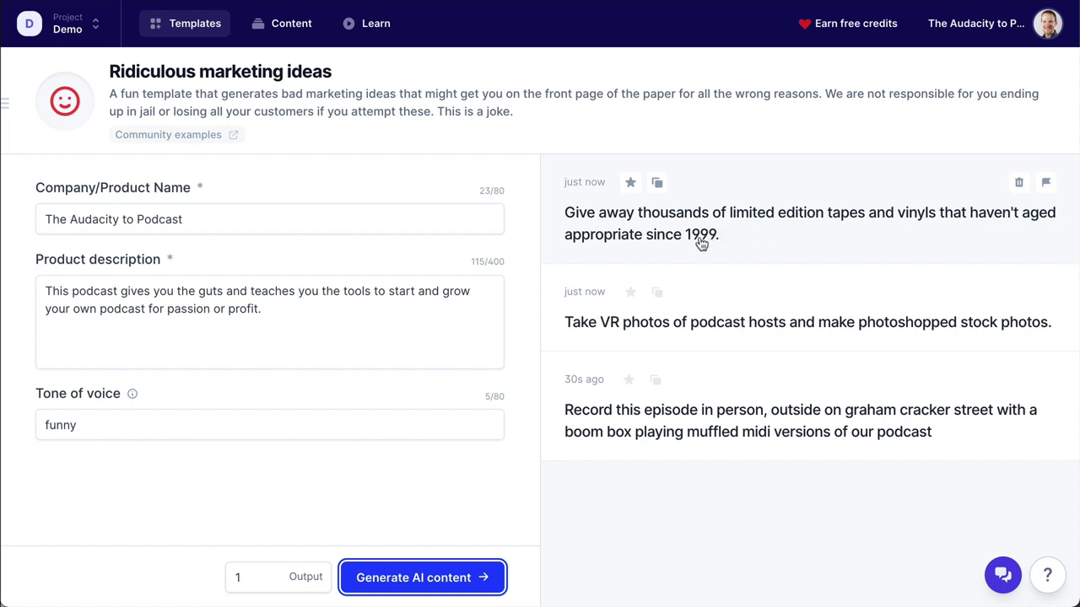
{"action": "left_click", "coordinate": [749, 236]}
Return to the template collection and open the Persuasive bullet points template
{"action": "left_click", "coordinate": [182, 25]}
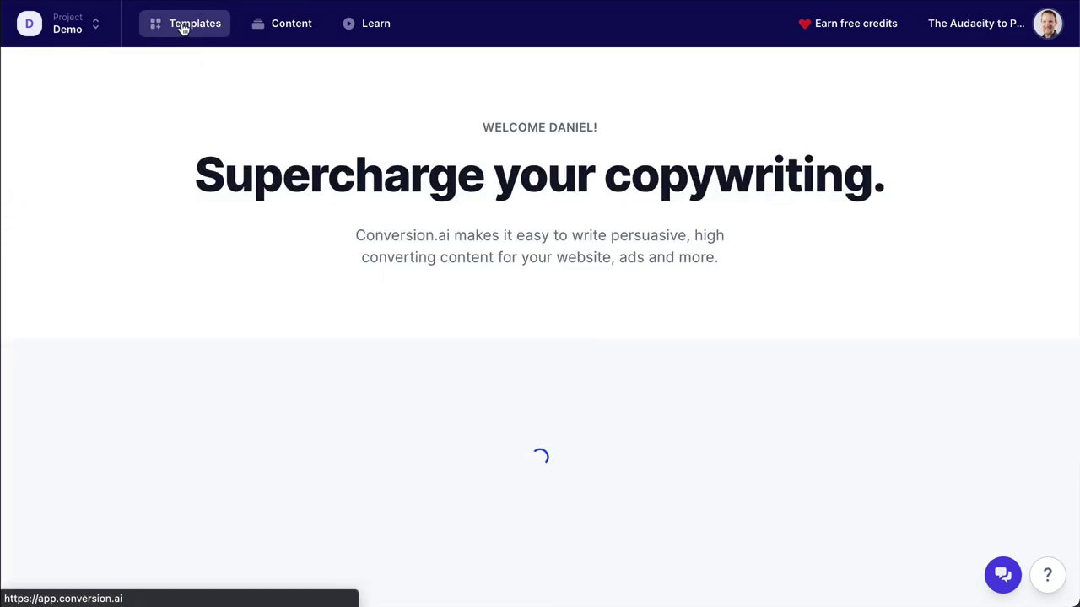
{"action": "scroll", "coordinate": [592, 342], "scroll_direction": "down", "scroll_amount": 10}
{"action": "scroll", "coordinate": [626, 340], "scroll_direction": "down", "scroll_amount": 4}
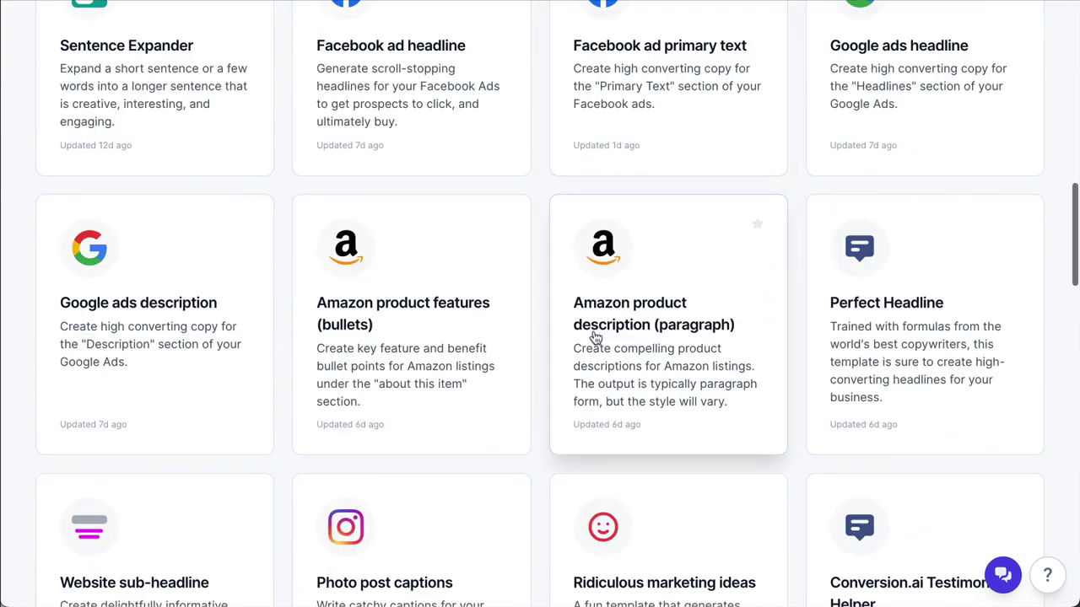
{"action": "scroll", "coordinate": [478, 260], "scroll_direction": "down", "scroll_amount": 5}
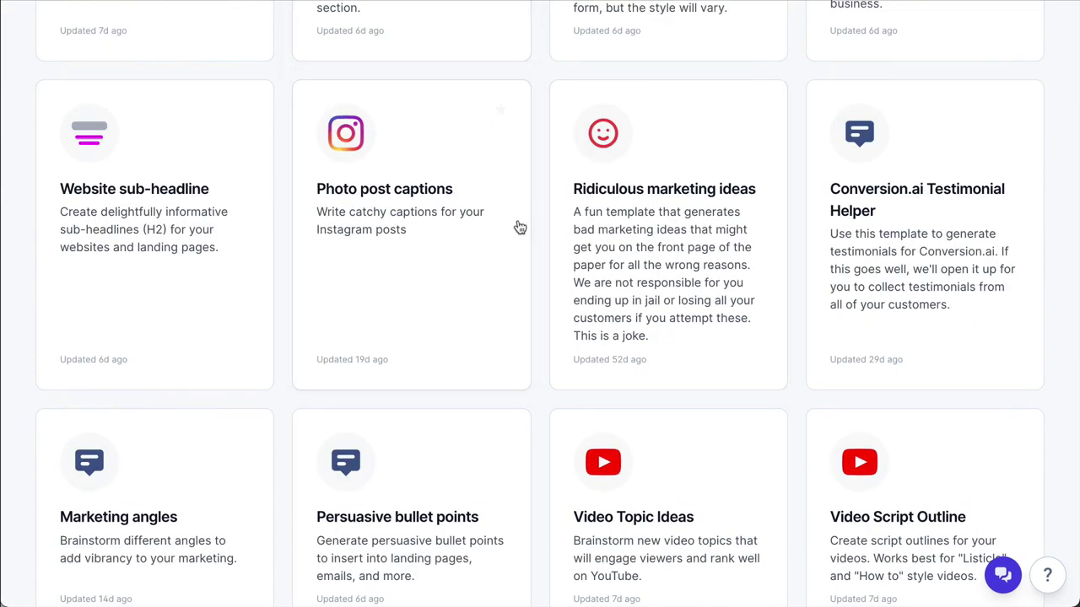
{"action": "scroll", "coordinate": [516, 227], "scroll_direction": "down", "scroll_amount": 1}
{"action": "scroll", "coordinate": [522, 305], "scroll_direction": "down", "scroll_amount": 2}
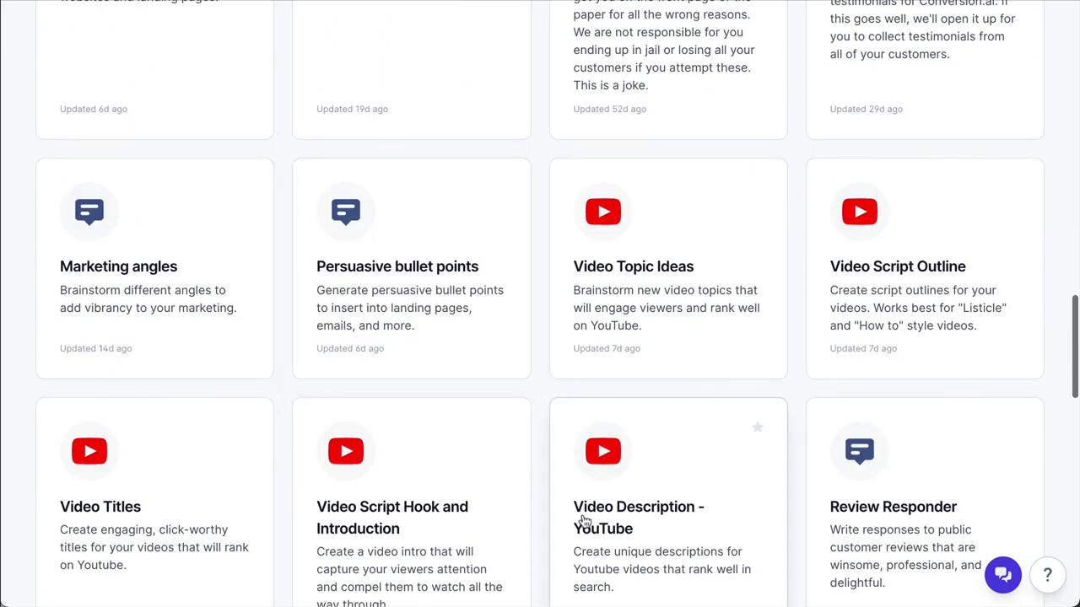
{"action": "left_click", "coordinate": [436, 262]}
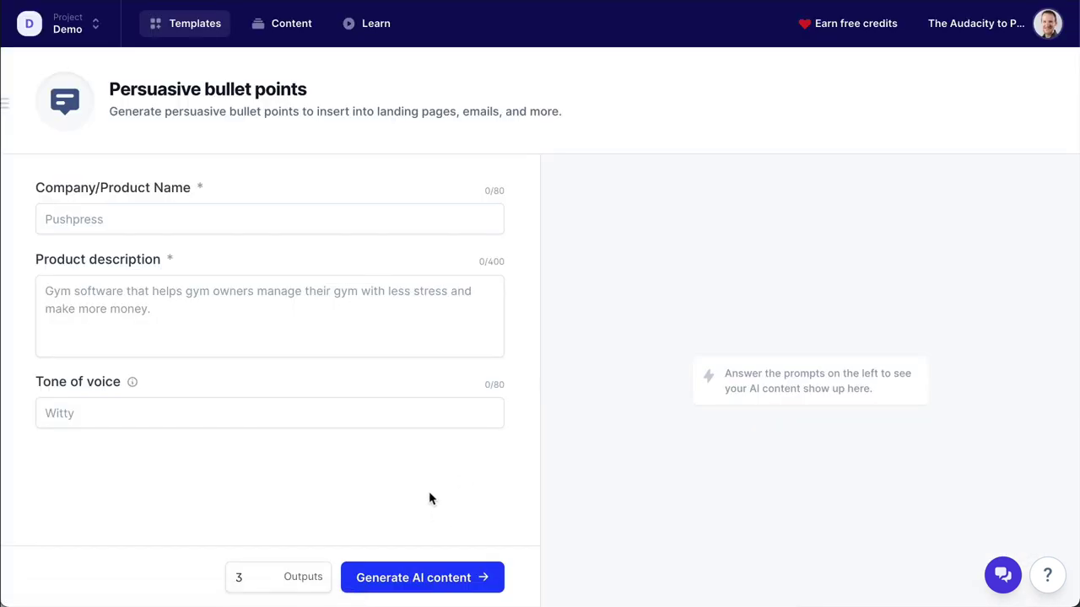
Enter "The Audacity to Podcast" as the company name, reuse the same product description, and set the tone of voice to "professional"
{"action": "left_click", "coordinate": [183, 225]}
{"action": "type", "text": ".t"}
{"action": "key", "text": "Tab"}
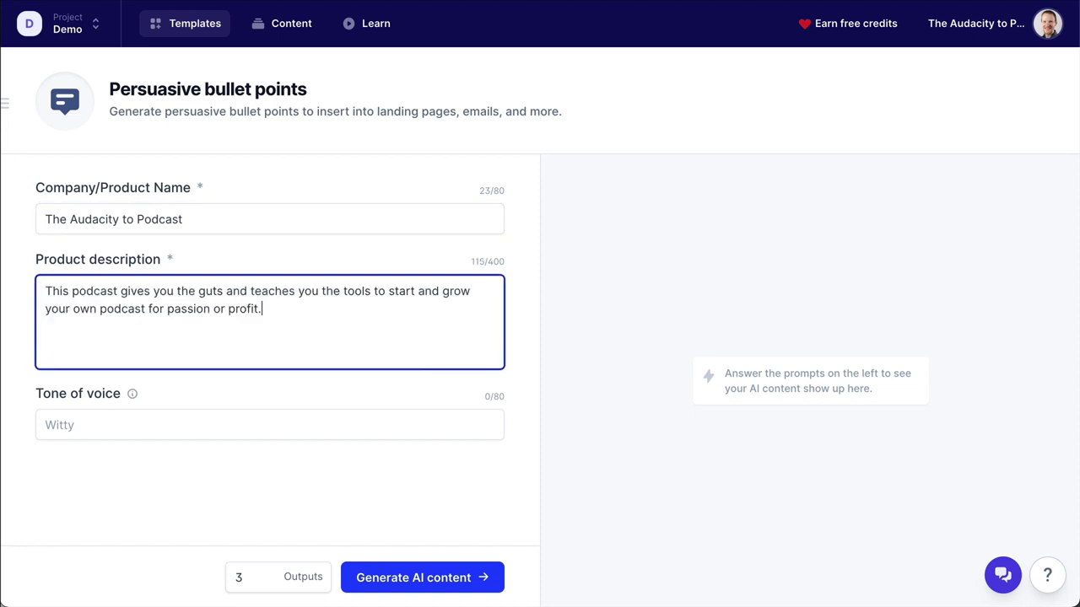
{"action": "left_click", "coordinate": [322, 412]}
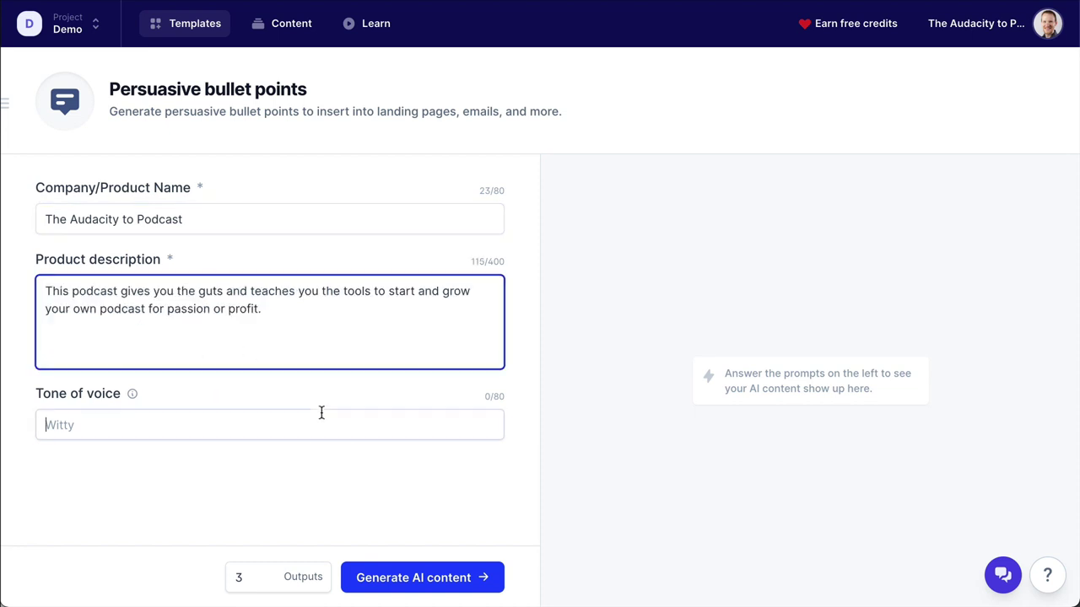
{"action": "type", "text": "professional"}
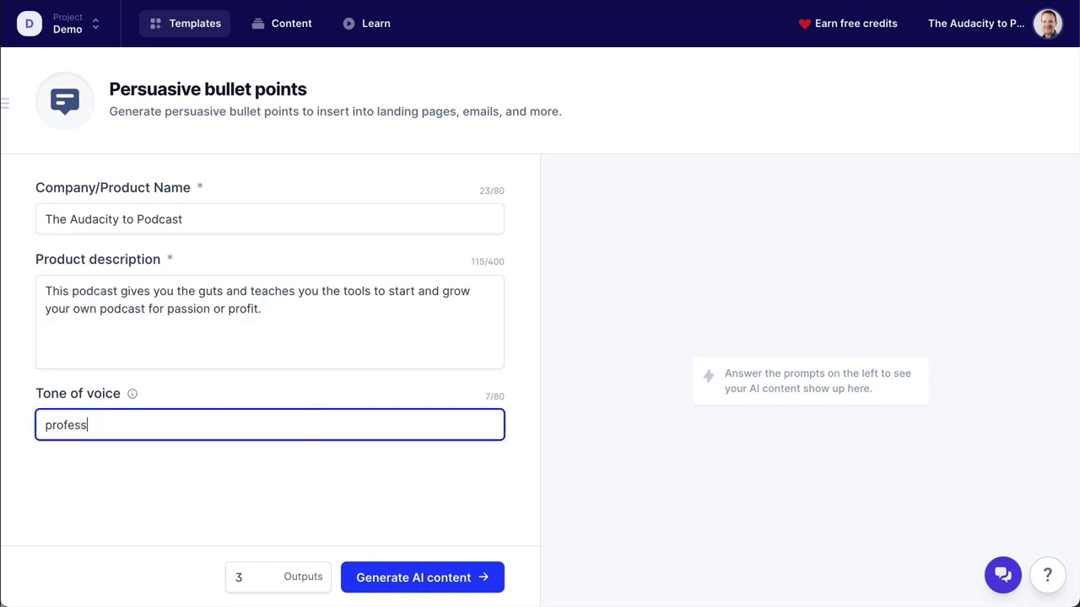
Reduce the number of outputs to 1 and generate a set of persuasive bullet points
{"action": "left_click", "coordinate": [265, 583]}
{"action": "left_click", "coordinate": [264, 584]}
{"action": "left_click", "coordinate": [447, 582]}
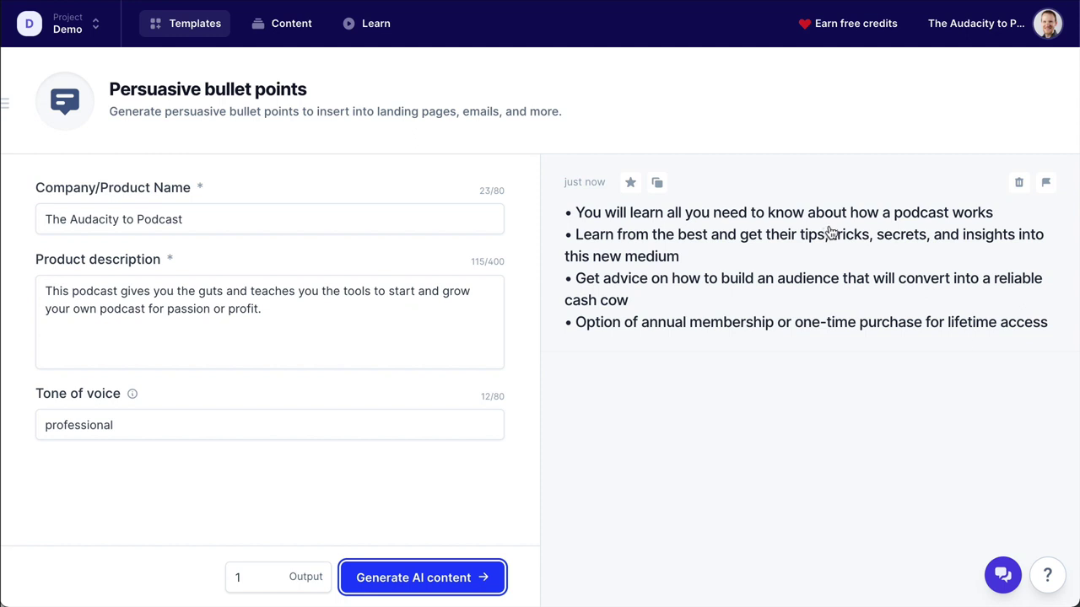
{"action": "left_click", "coordinate": [706, 262]}
Change the tone of voice for the persuasive bullet points to "emotional"
{"action": "double_click", "coordinate": [278, 415]}
{"action": "key", "text": "BackSpace"}
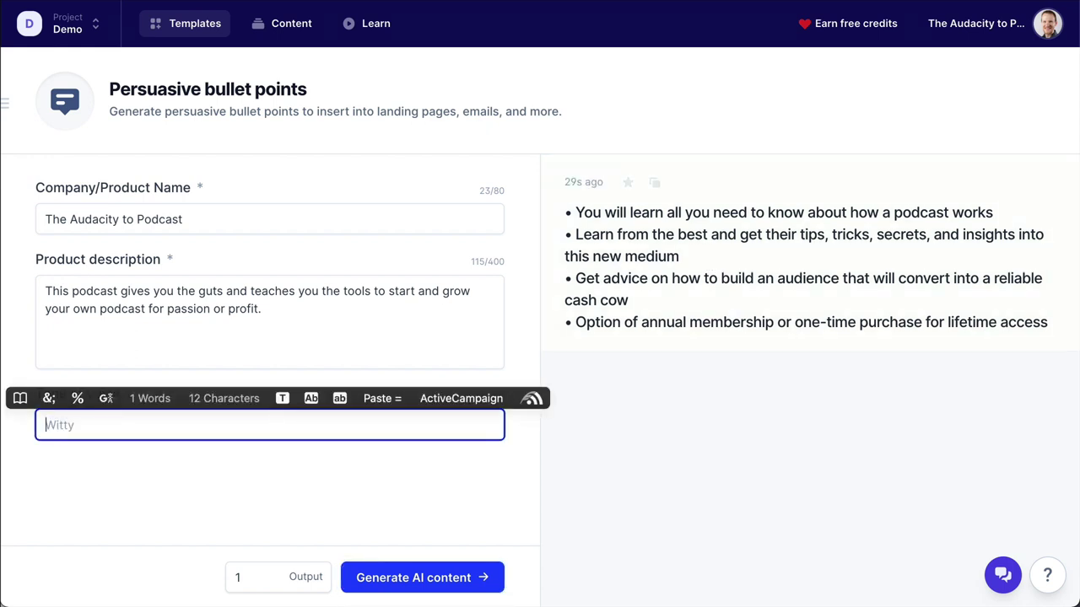
{"action": "left_click", "coordinate": [506, 510]}
{"action": "left_click", "coordinate": [182, 430]}
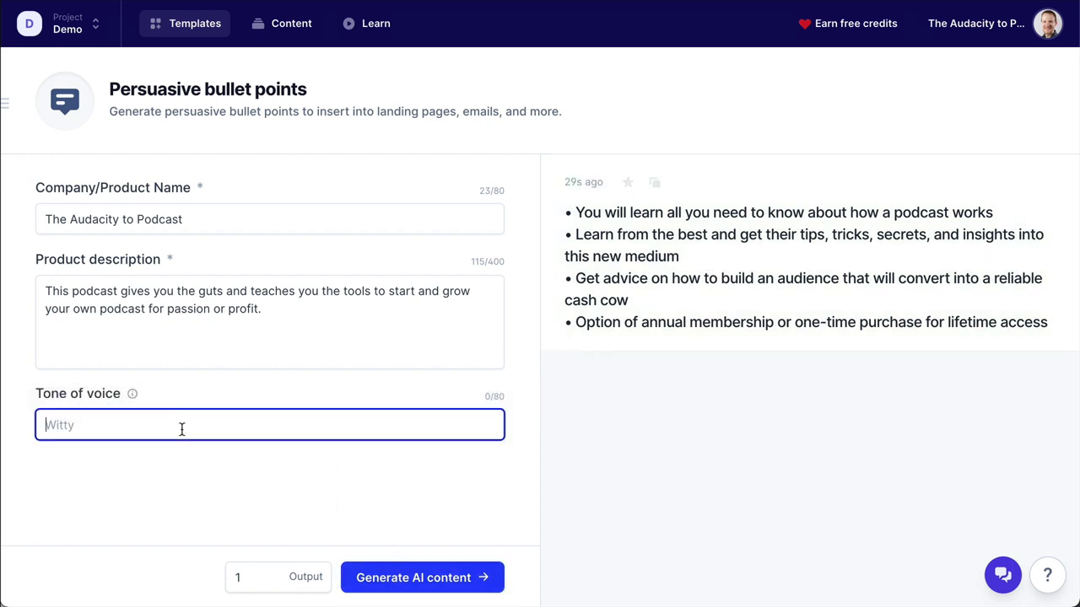
{"action": "type", "text": "emotional"}
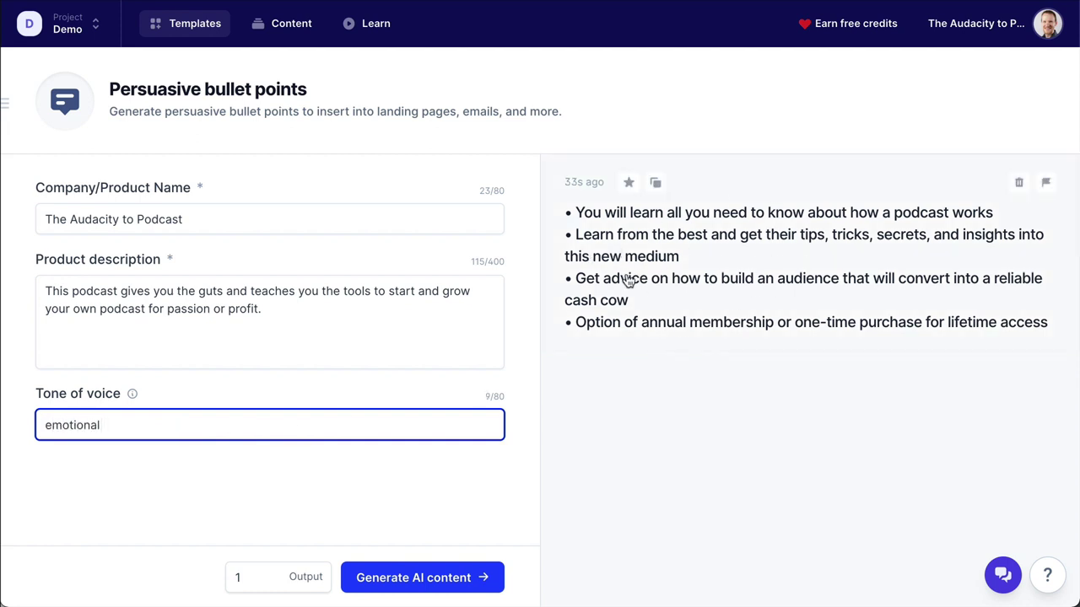
Generate another set of persuasive bullet points using the emotional tone of voice
{"action": "left_click", "coordinate": [411, 577]}
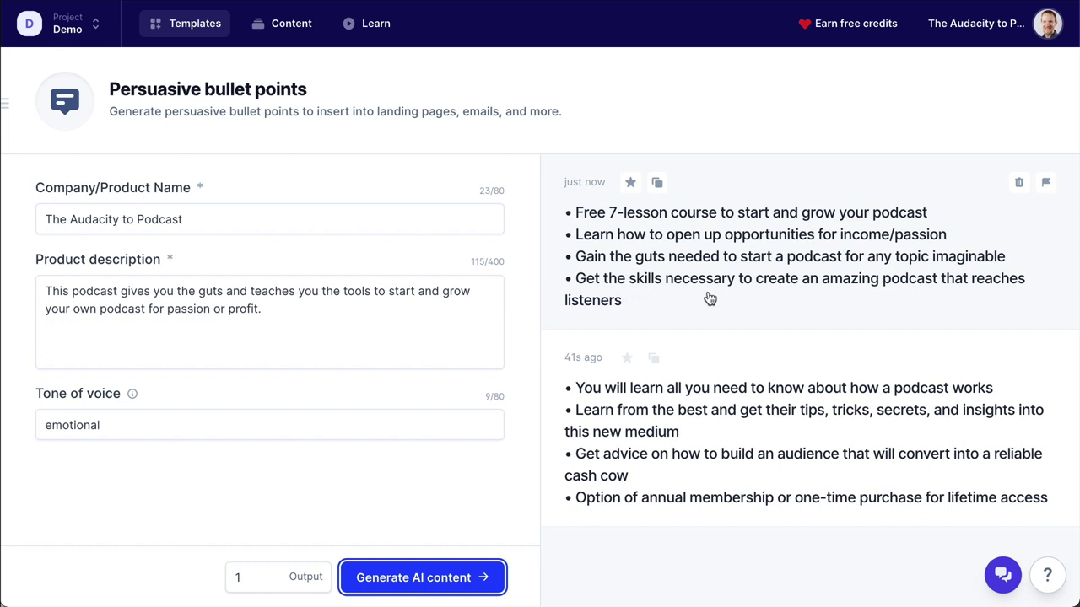
{"action": "left_click", "coordinate": [656, 302]}
Return to the template collection and open the Feature to Benefit template
{"action": "left_click", "coordinate": [187, 26]}
{"action": "scroll", "coordinate": [711, 384], "scroll_direction": "down", "scroll_amount": 10}
{"action": "scroll", "coordinate": [711, 384], "scroll_direction": "down", "scroll_amount": 15}
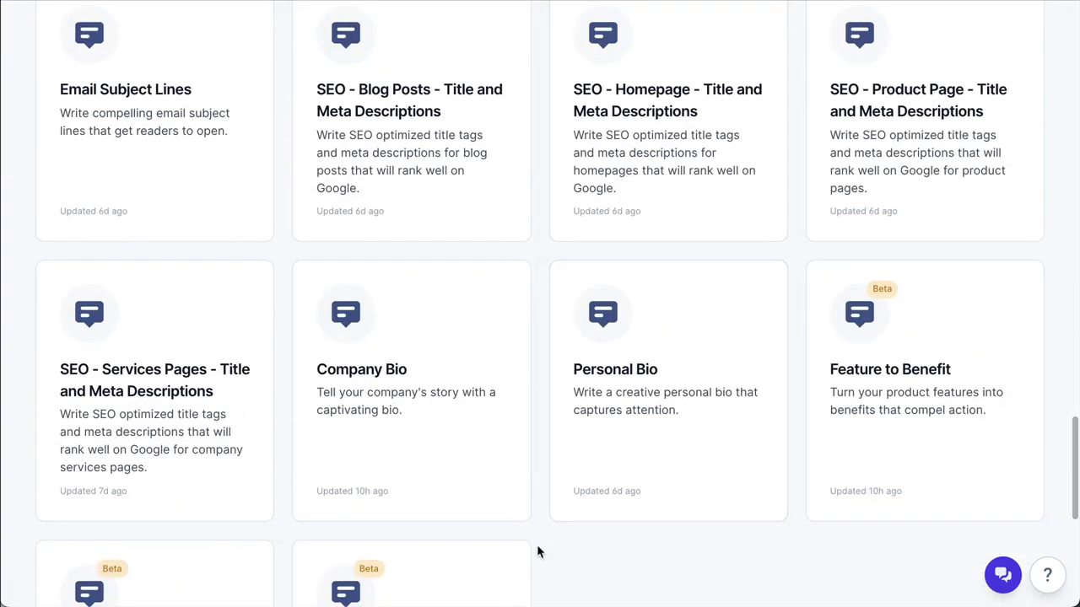
{"action": "scroll", "coordinate": [793, 586], "scroll_direction": "down", "scroll_amount": 3}
{"action": "left_click", "coordinate": [921, 224]}
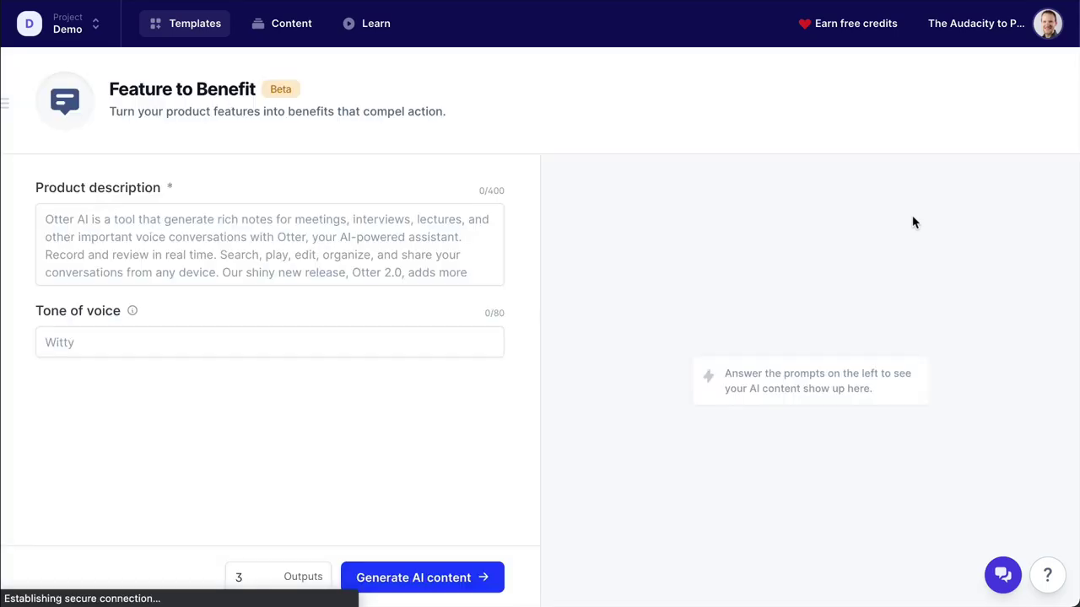
Enter "My podcast talks about bitcoin" as the product description and leave the tone of voice blank
{"action": "left_click", "coordinate": [206, 228]}
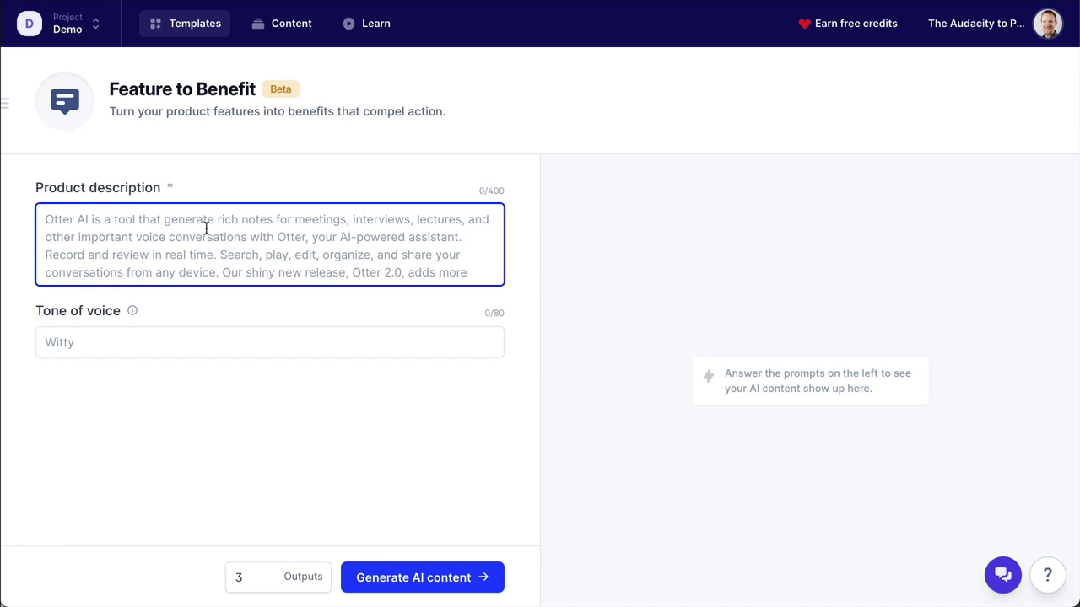
{"action": "type", "text": "M"}
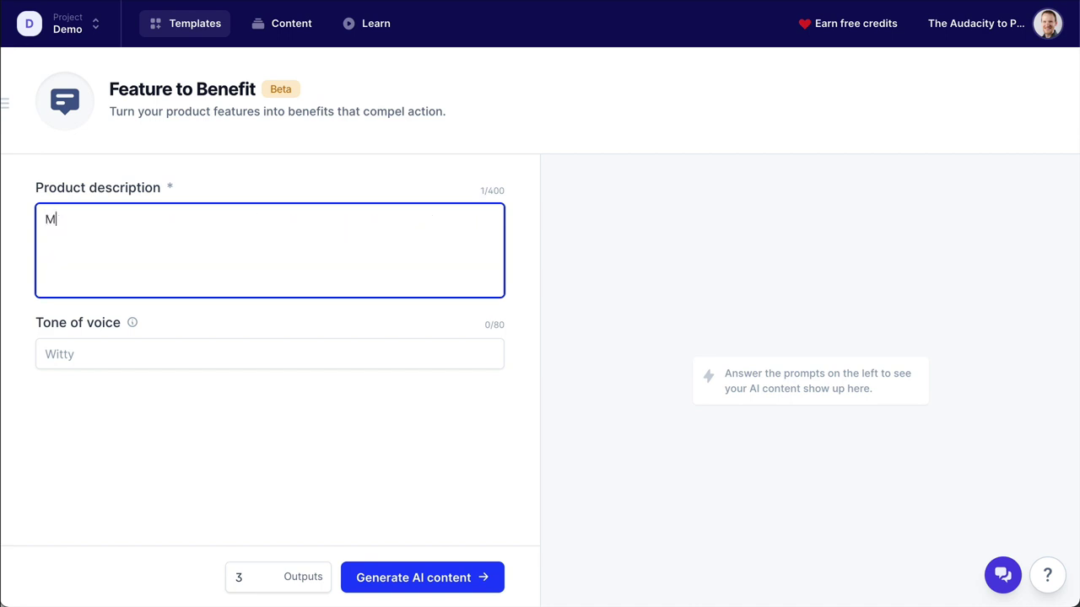
{"action": "type", "text": "y podcast talks about "}
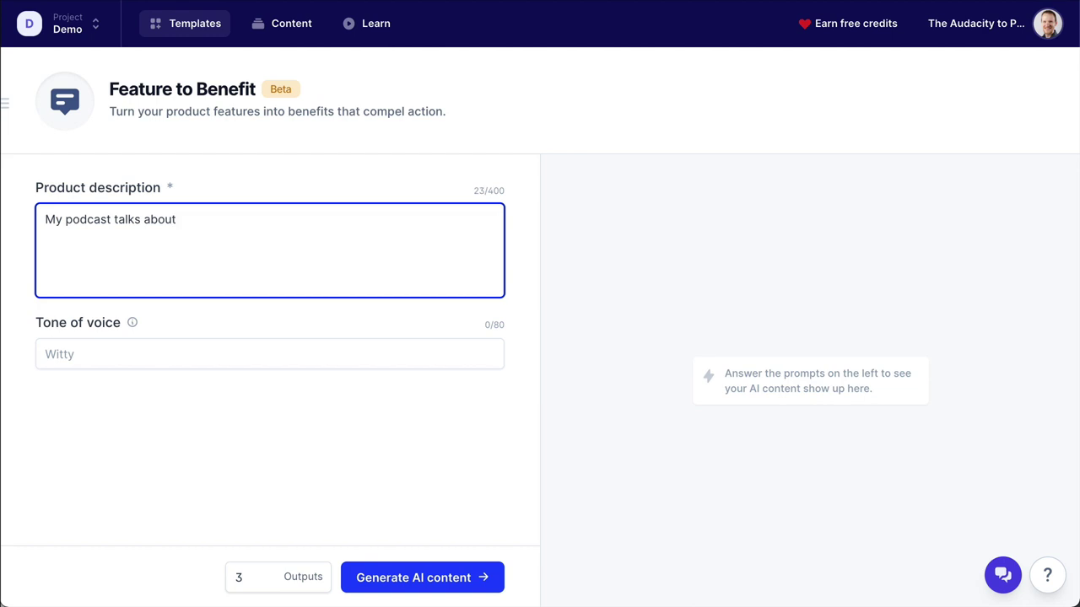
{"action": "type", "text": "bitcoin"}
{"action": "left_click", "coordinate": [63, 356]}
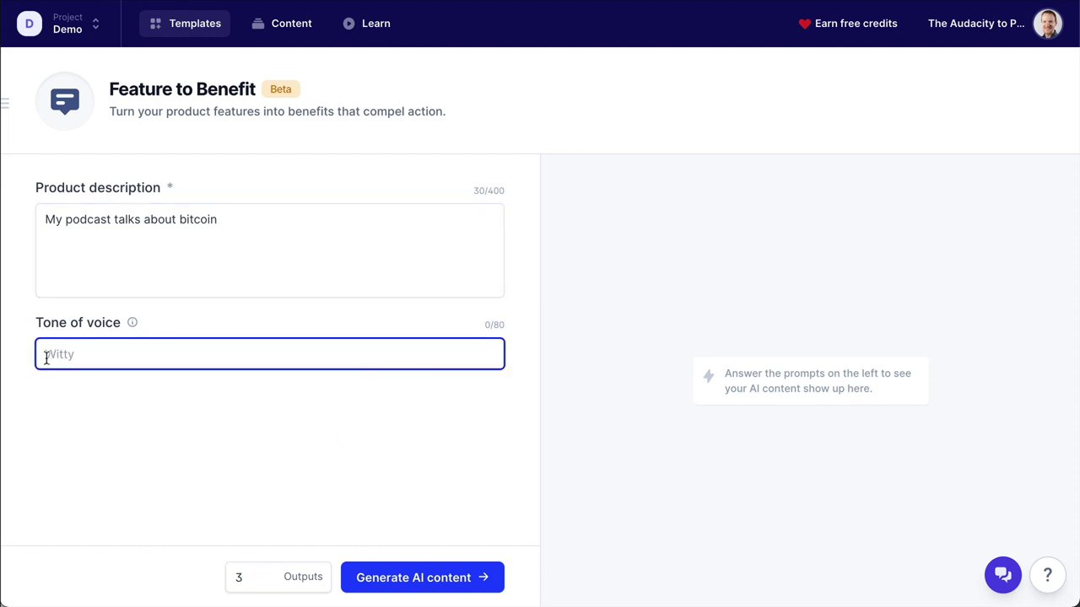
{"action": "left_click", "coordinate": [159, 480]}
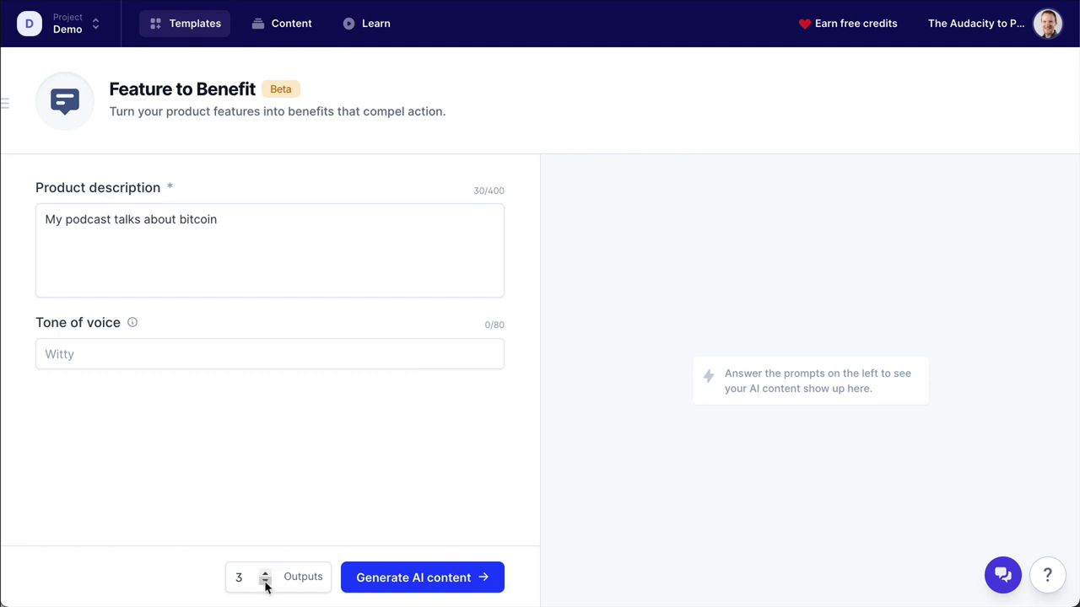
Reduce the number of outputs to 1 and generate the benefits for the bitcoin podcast
{"action": "left_click", "coordinate": [265, 582]}
{"action": "left_click", "coordinate": [265, 582]}
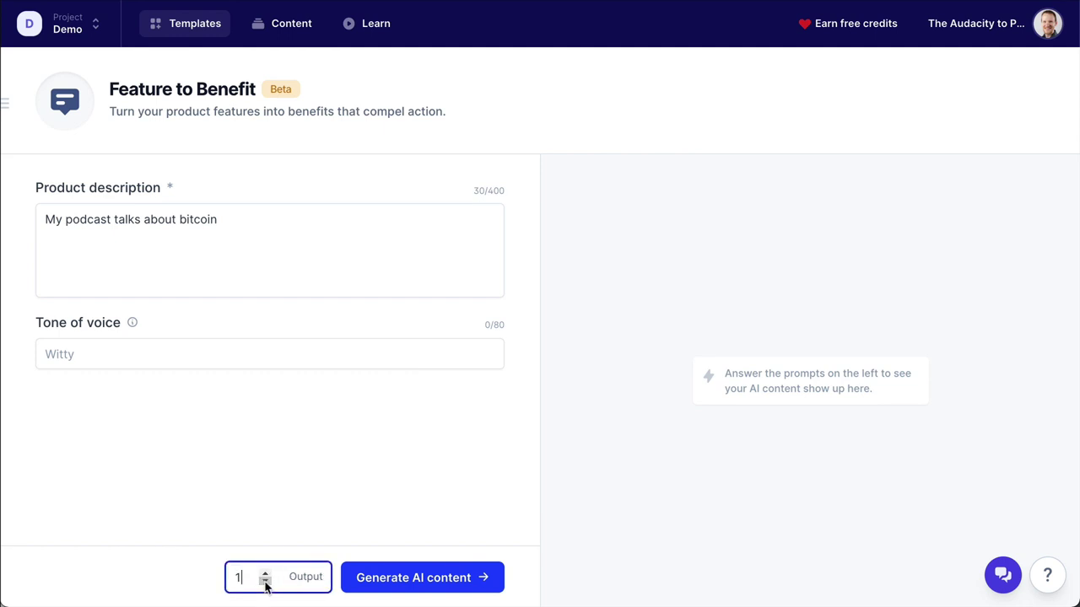
{"action": "left_click", "coordinate": [438, 577]}
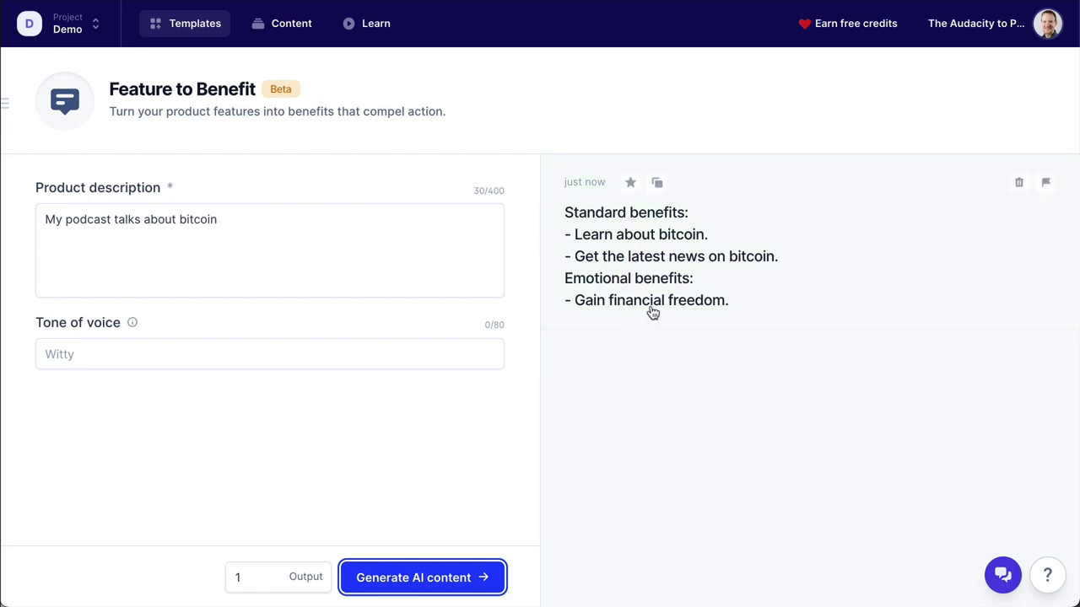
Replace the product description with "This podcast features celebrity interviews" and generate a new set of benefits
{"action": "triple_click", "coordinate": [326, 242]}
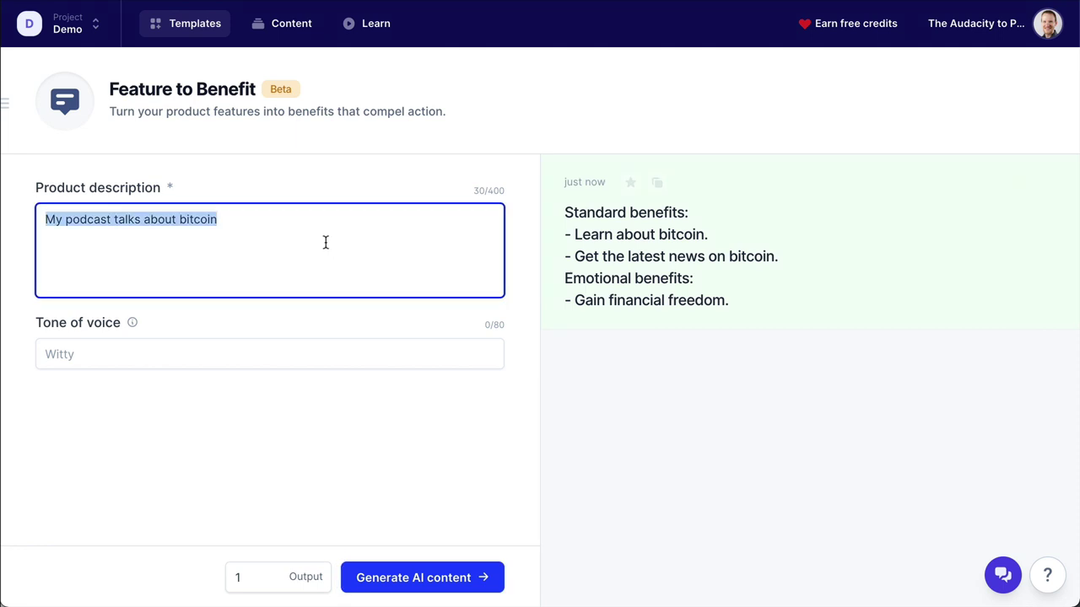
{"action": "type", "text": "This "}
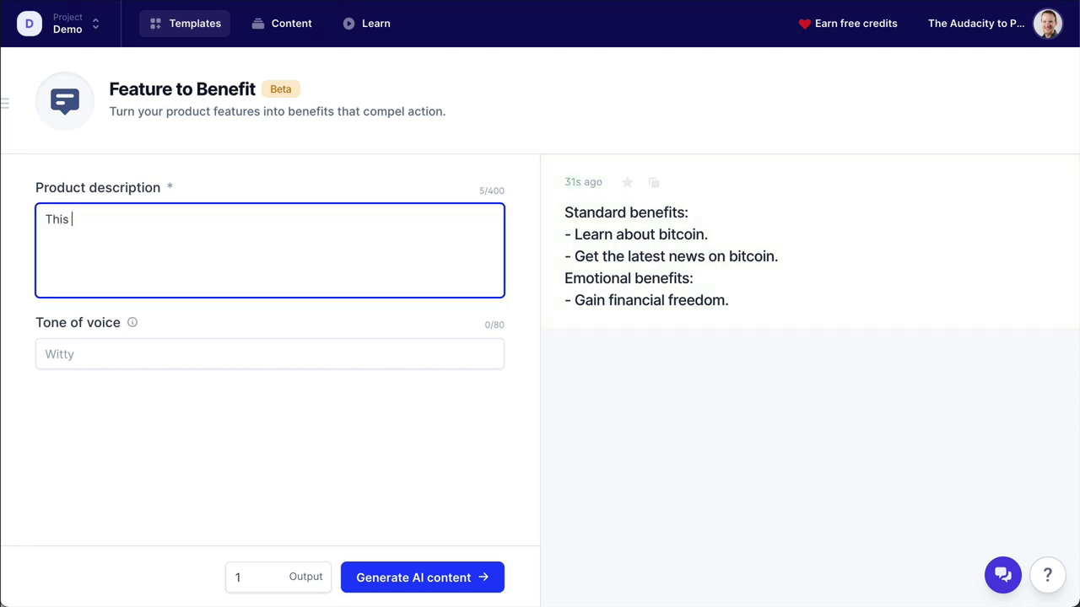
{"action": "type", "text": "podcast features"}
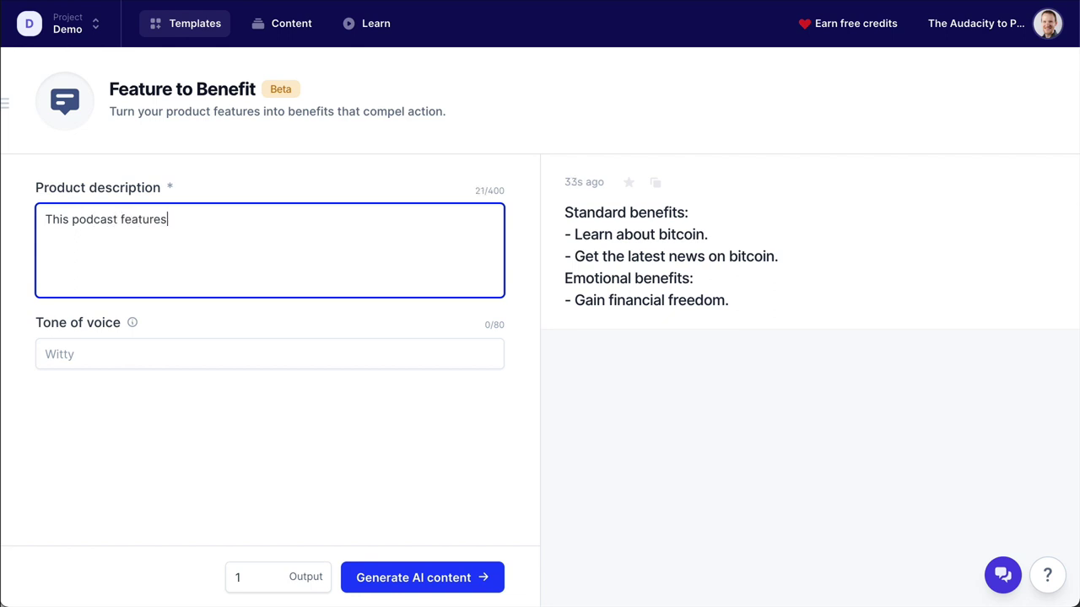
{"action": "type", "text": " celebriti"}
{"action": "type", "text": "rviews"}
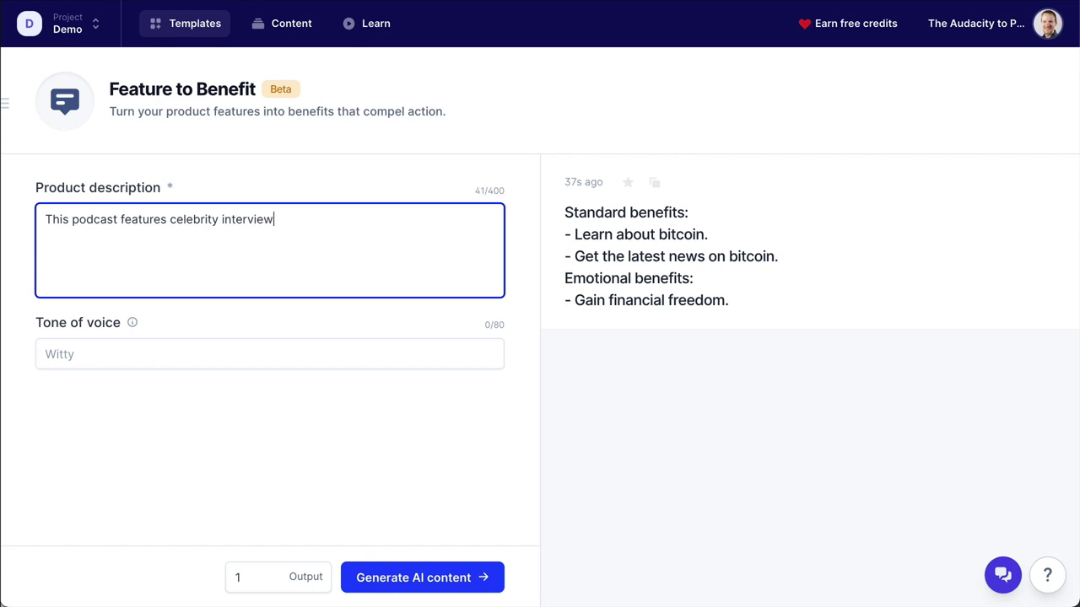
{"action": "left_click", "coordinate": [454, 579]}
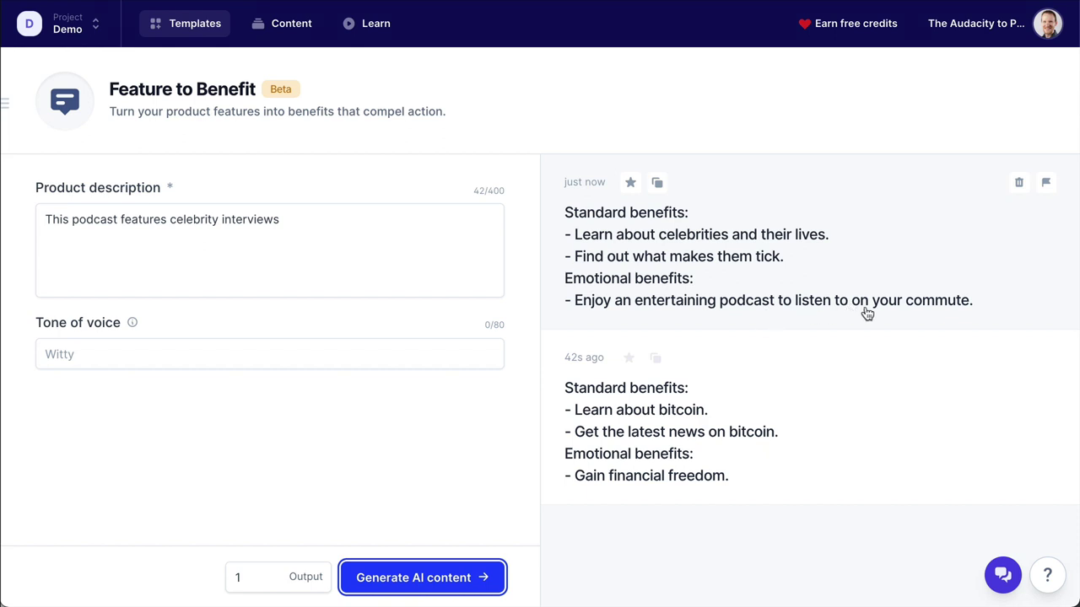
{"action": "left_click", "coordinate": [657, 182]}
Go back to the template collection and open the Email Subject Lines template
{"action": "left_click", "coordinate": [202, 38]}
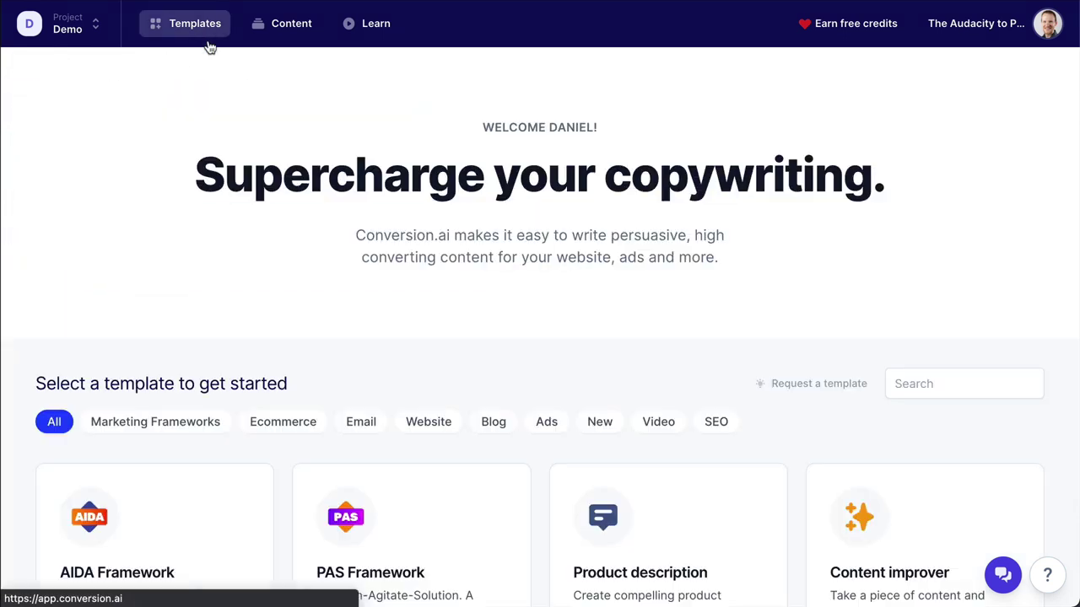
{"action": "scroll", "coordinate": [784, 414], "scroll_direction": "down", "scroll_amount": 15}
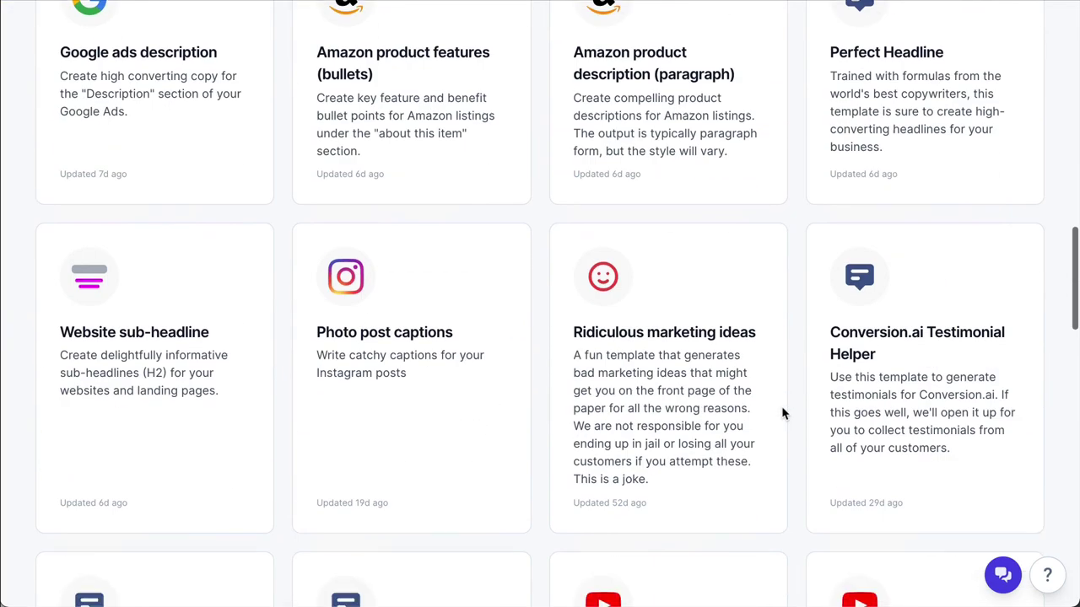
{"action": "scroll", "coordinate": [782, 414], "scroll_direction": "down", "scroll_amount": 10}
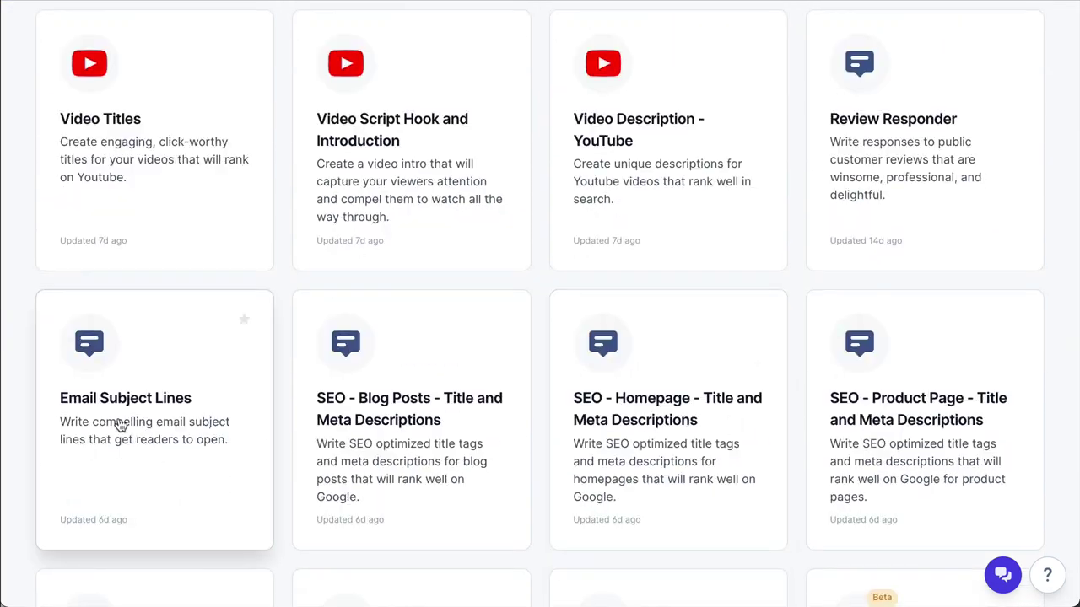
{"action": "left_click", "coordinate": [121, 426]}
Enter "The Audacity to Podcast" as the company name and "This email is telling you how to subscribe to the podcast" as the email topic
{"action": "left_click", "coordinate": [188, 222]}
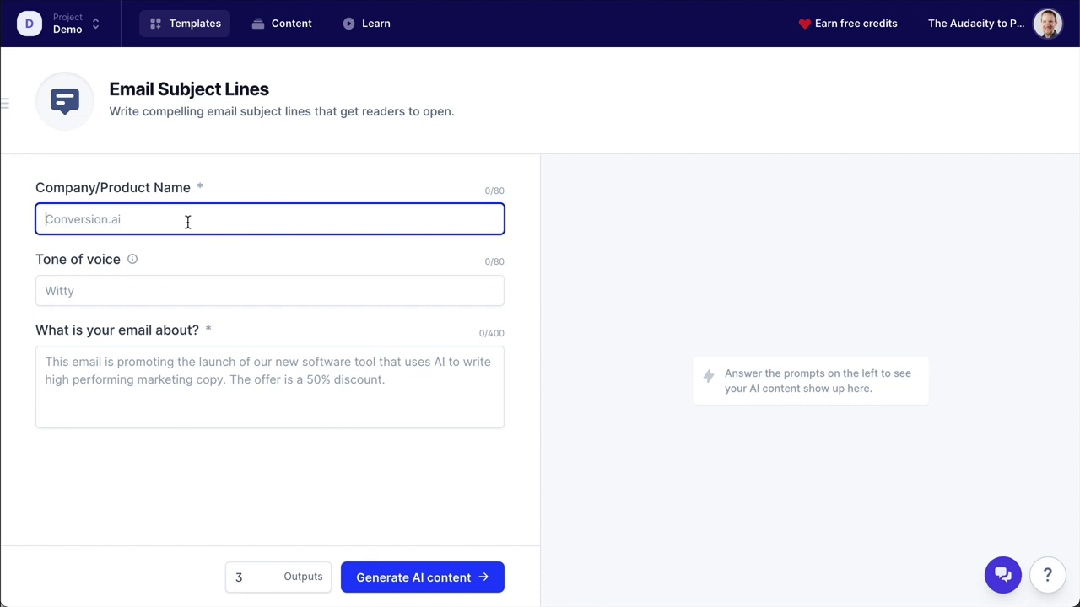
{"action": "type", "text": "The Audacity to Podcast"}
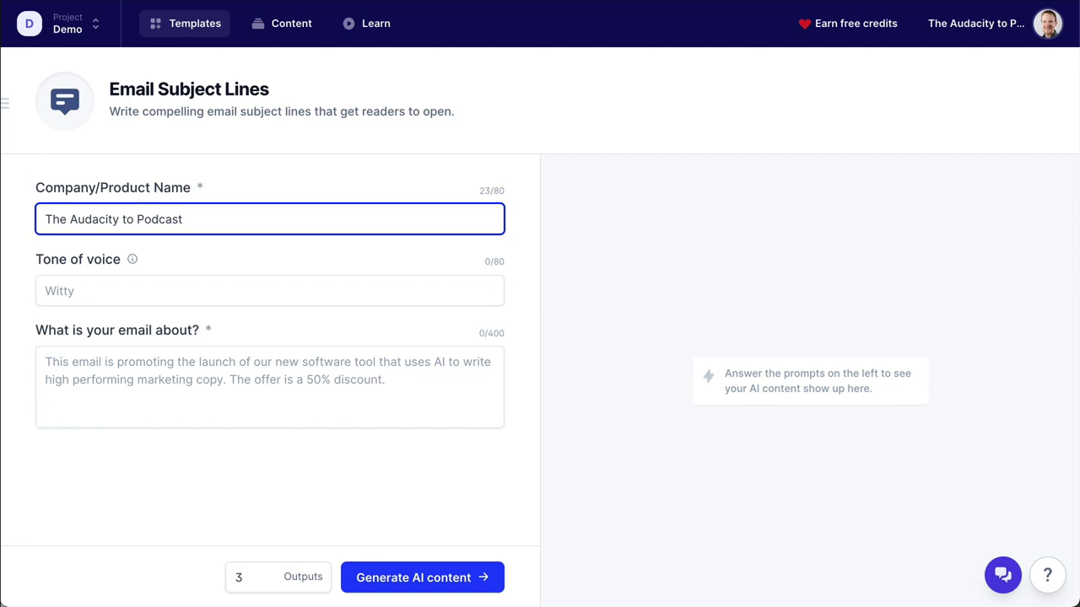
{"action": "left_click", "coordinate": [218, 370]}
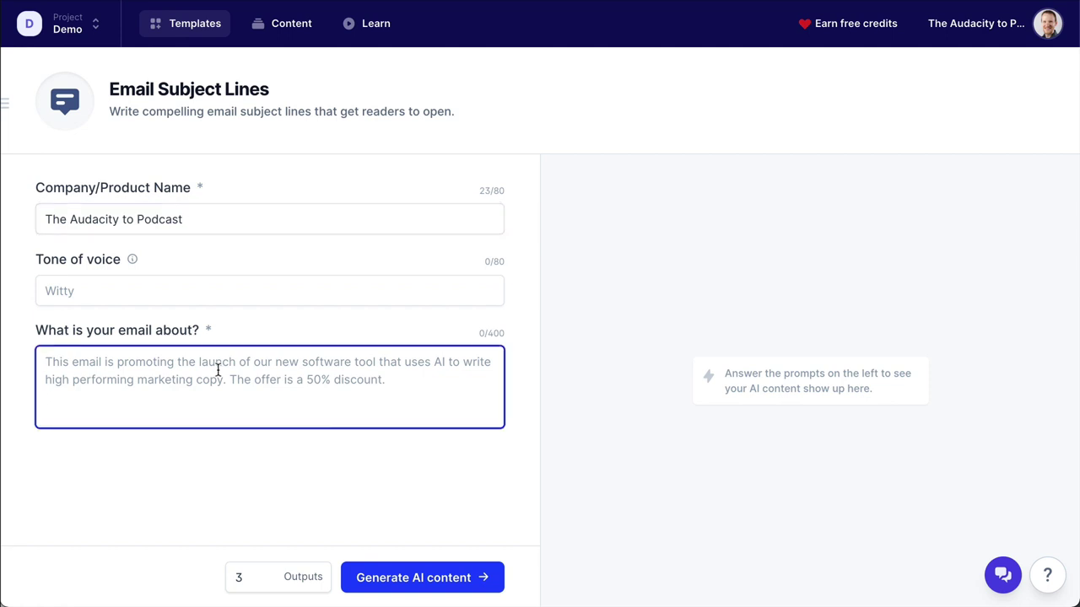
{"action": "type", "text": "This is"}
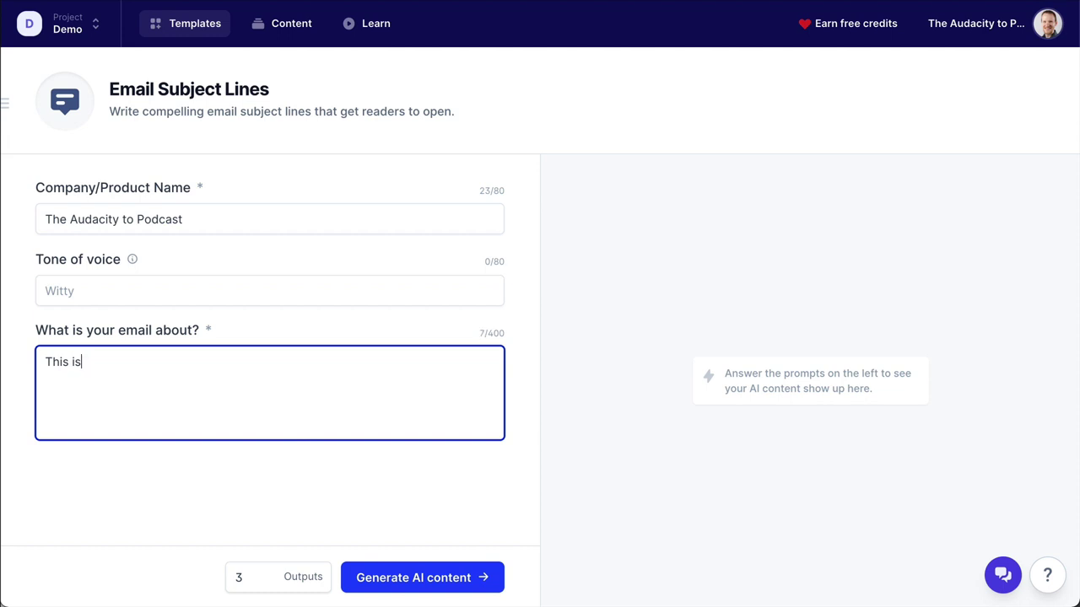
{"action": "key", "text": "BackSpace"}
{"action": "key", "text": "BackSpace"}
{"action": "type", "text": "email is telling you how to su"}
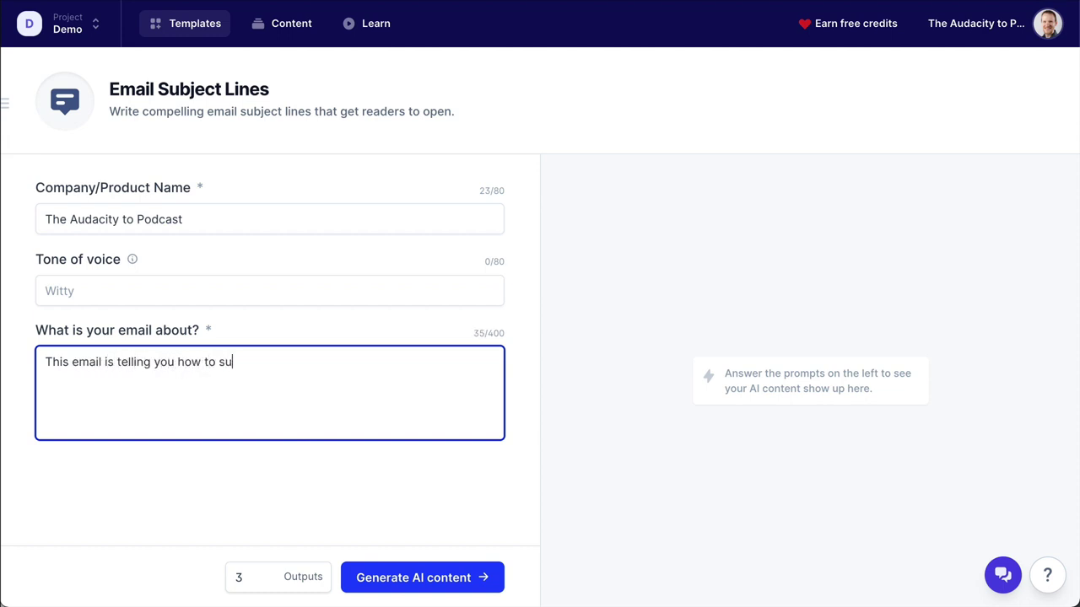
{"action": "type", "text": "bscribe to the podca"}
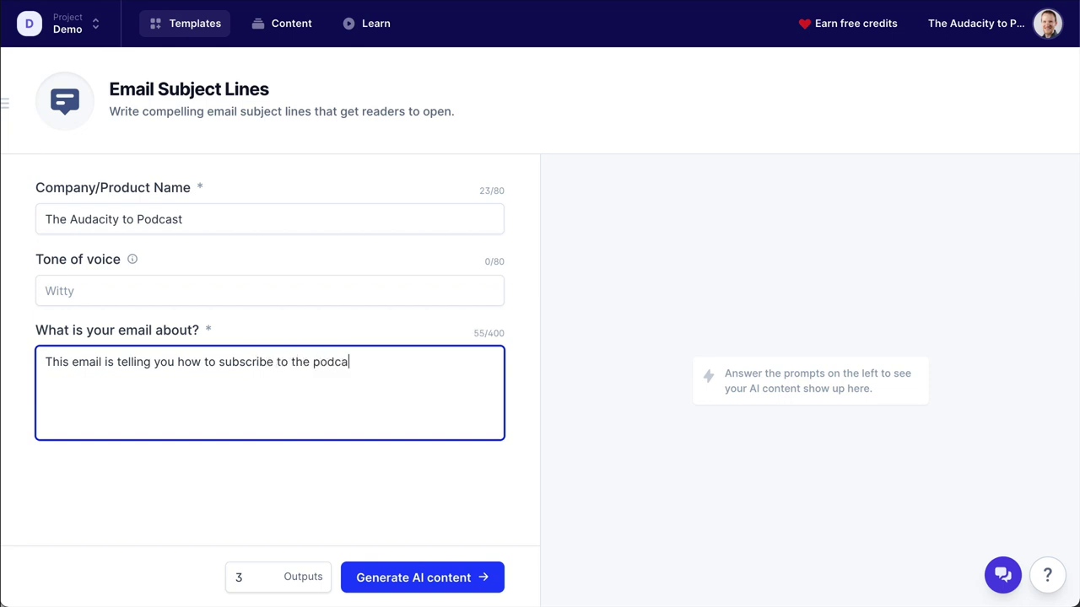
{"action": "type", "text": "st"}
Reduce the number of outputs to 1 and generate an email subject line twice
{"action": "left_click", "coordinate": [265, 582]}
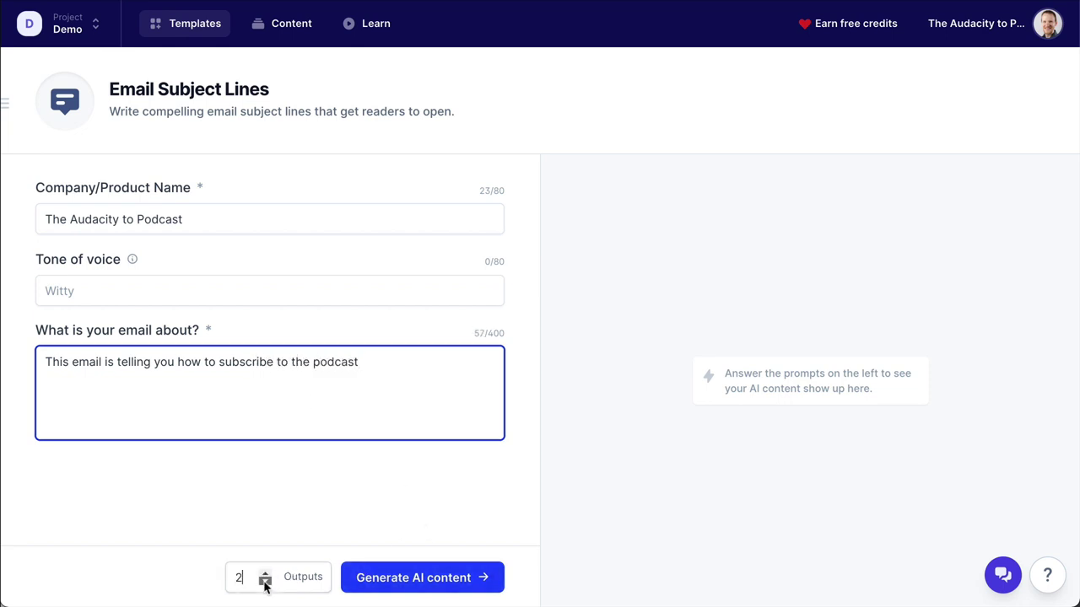
{"action": "left_click", "coordinate": [264, 582]}
{"action": "left_click", "coordinate": [434, 579]}
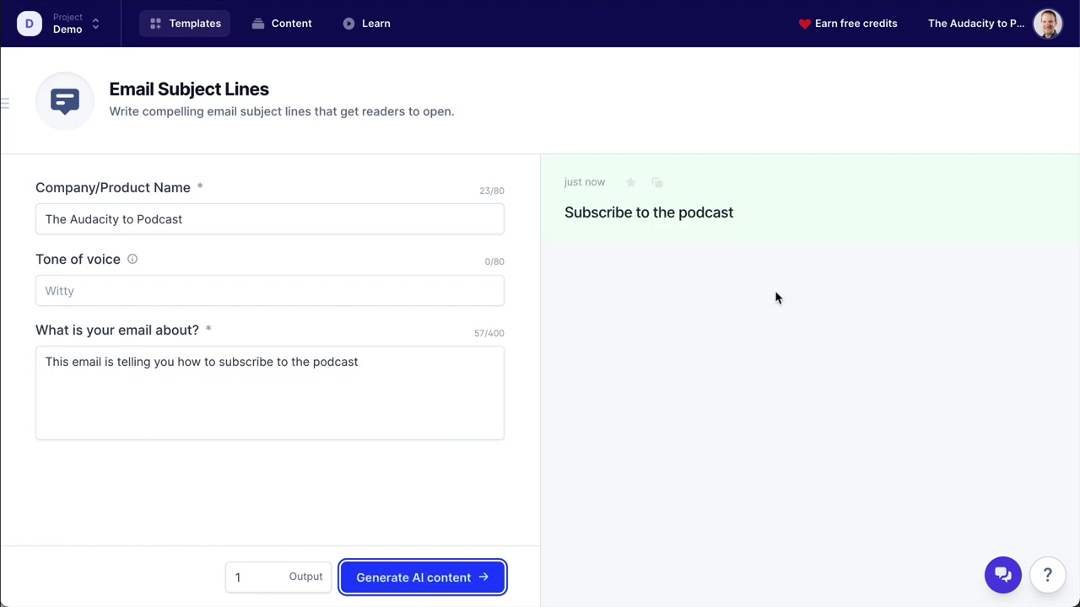
{"action": "left_click", "coordinate": [391, 579]}
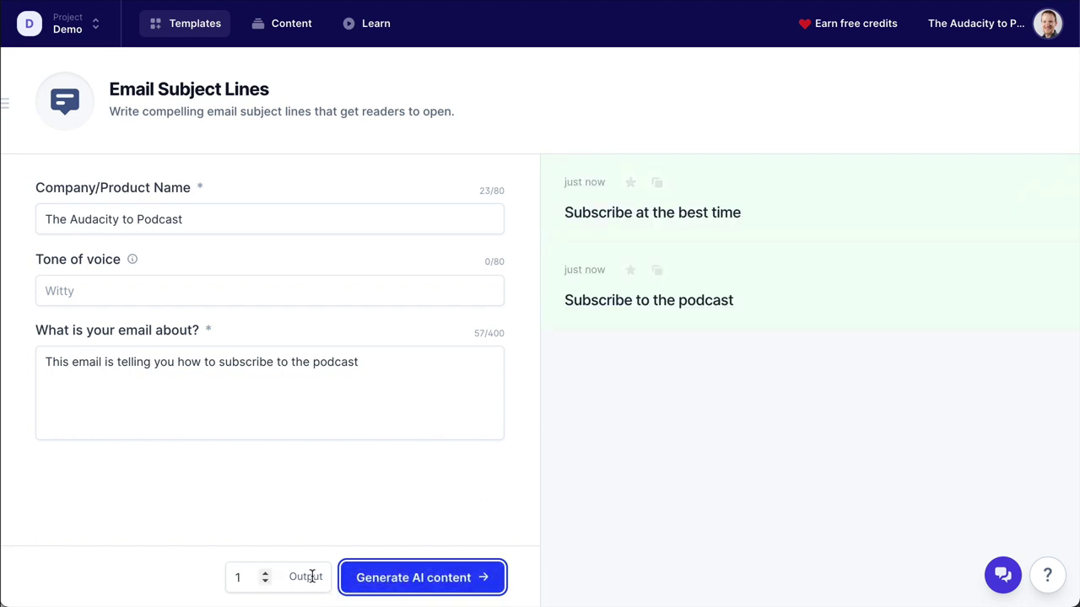
Raise the number of outputs to 3, generate more email subject lines and review the list
{"action": "left_click", "coordinate": [265, 573]}
{"action": "left_click", "coordinate": [264, 572]}
{"action": "left_click", "coordinate": [396, 577]}
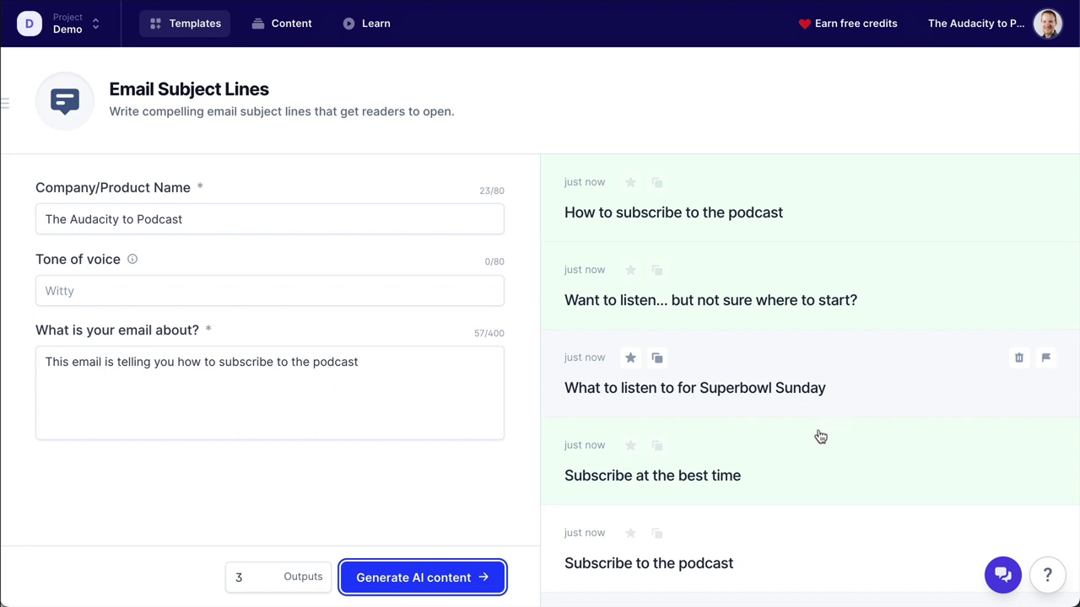
{"action": "scroll", "coordinate": [768, 501], "scroll_direction": "down", "scroll_amount": 2}
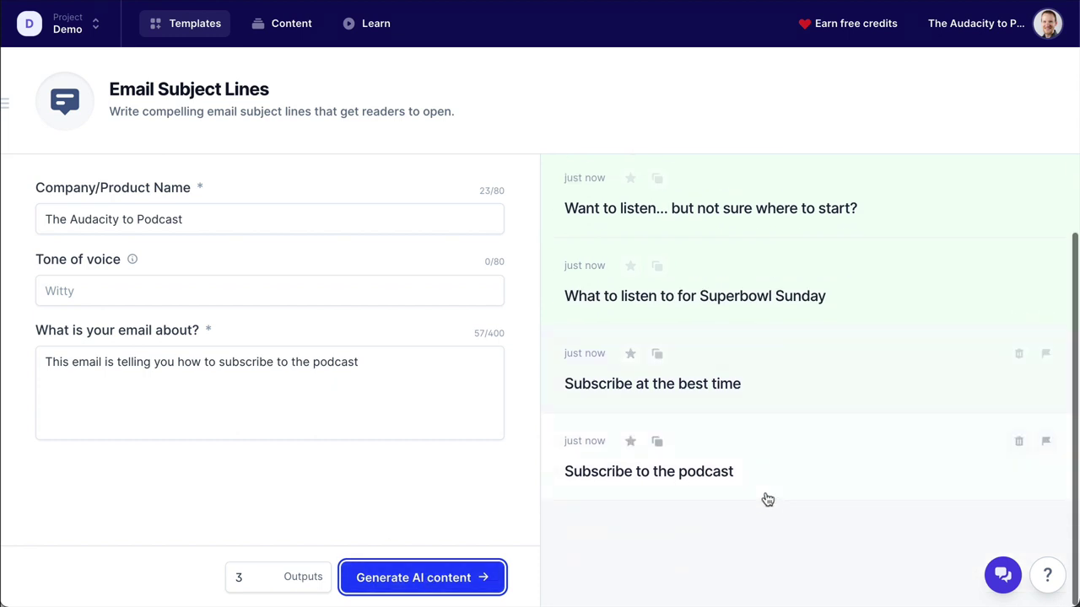
Return to the template collection and look through the available templates, including the SEO, bio and beta ones
{"action": "left_click", "coordinate": [168, 31]}
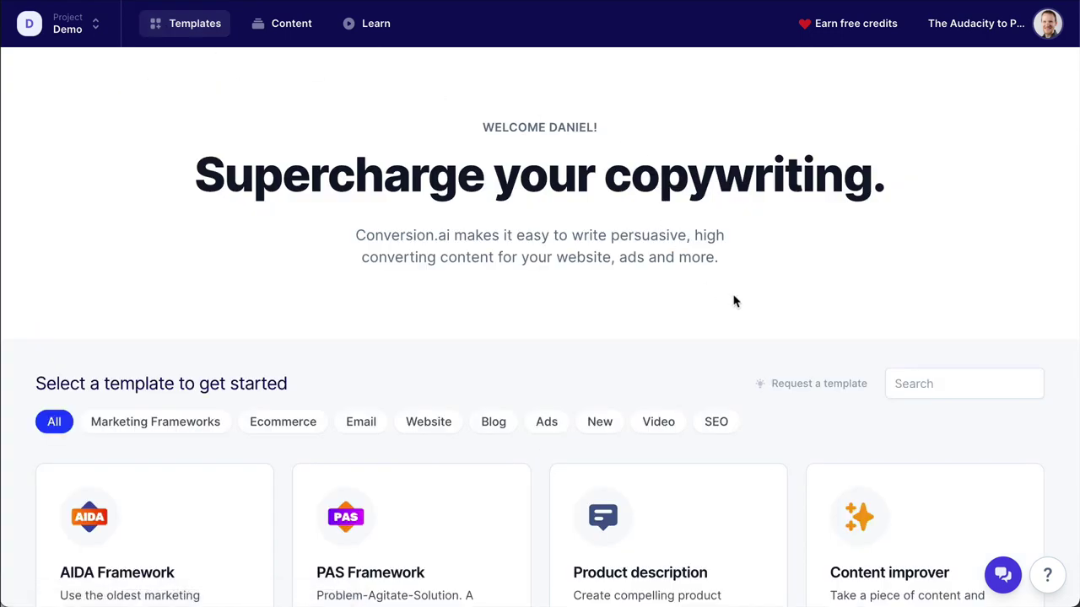
{"action": "scroll", "coordinate": [734, 301], "scroll_direction": "down", "scroll_amount": 3}
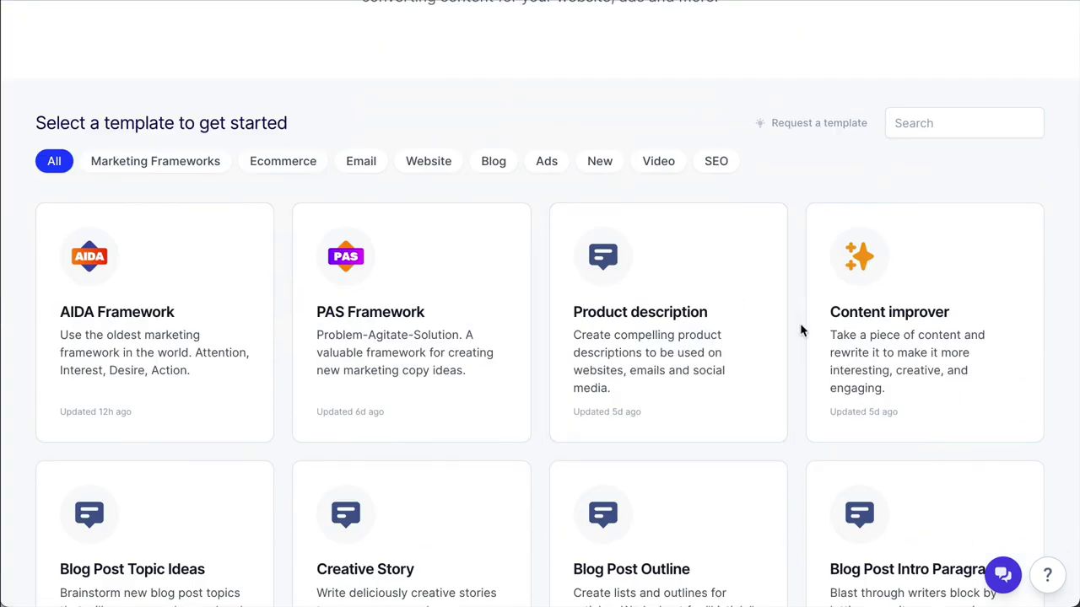
{"action": "scroll", "coordinate": [800, 329], "scroll_direction": "down", "scroll_amount": 19}
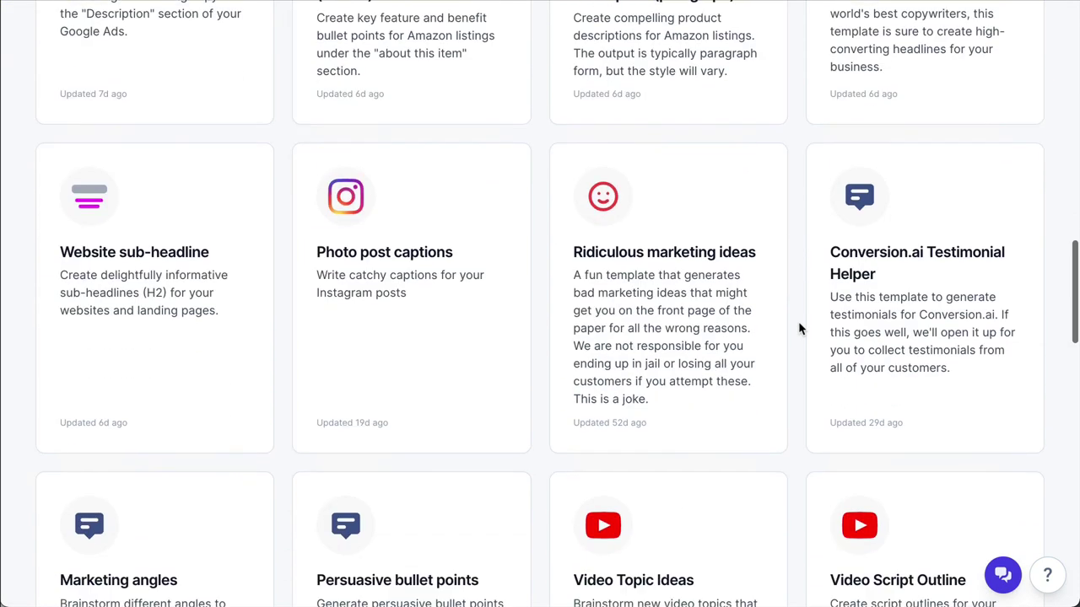
{"action": "scroll", "coordinate": [800, 329], "scroll_direction": "down", "scroll_amount": 12}
{"action": "scroll", "coordinate": [800, 328], "scroll_direction": "up", "scroll_amount": 3}
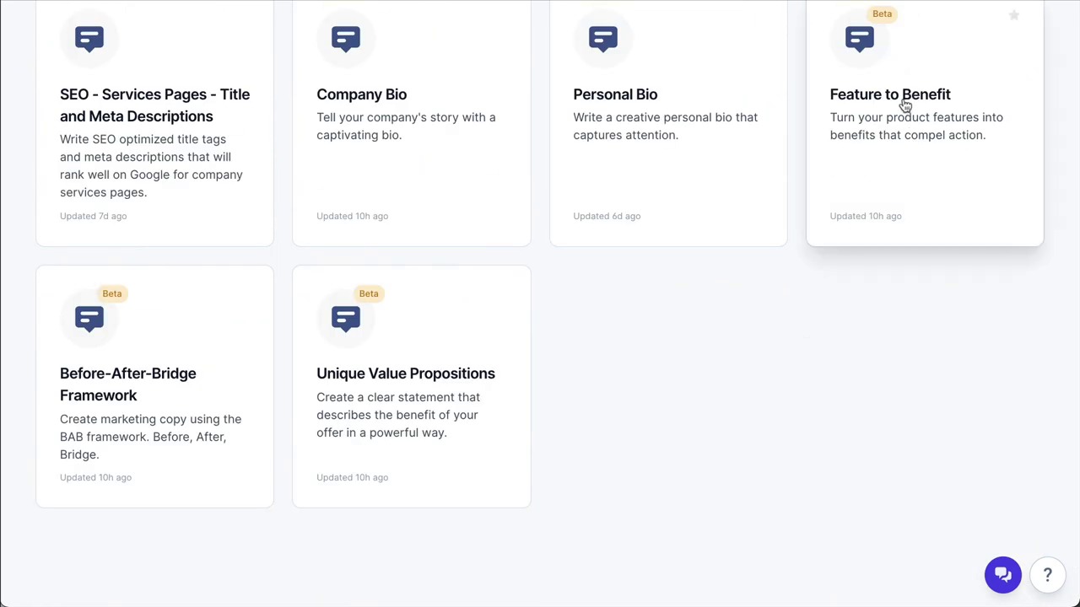
{"action": "scroll", "coordinate": [903, 96], "scroll_direction": "up", "scroll_amount": 1}
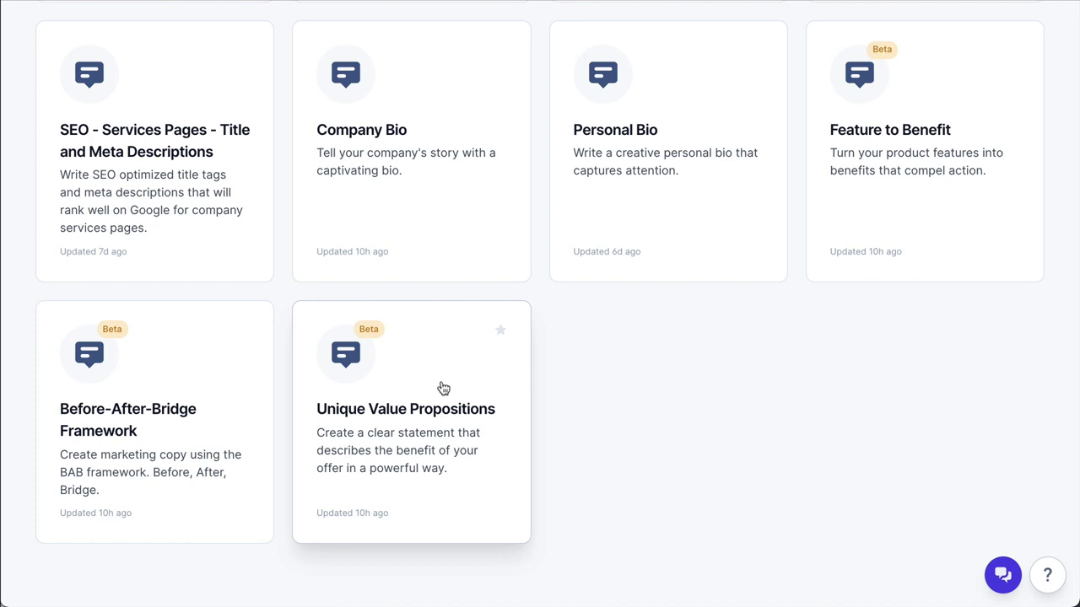
{"action": "scroll", "coordinate": [672, 328], "scroll_direction": "up", "scroll_amount": 5}
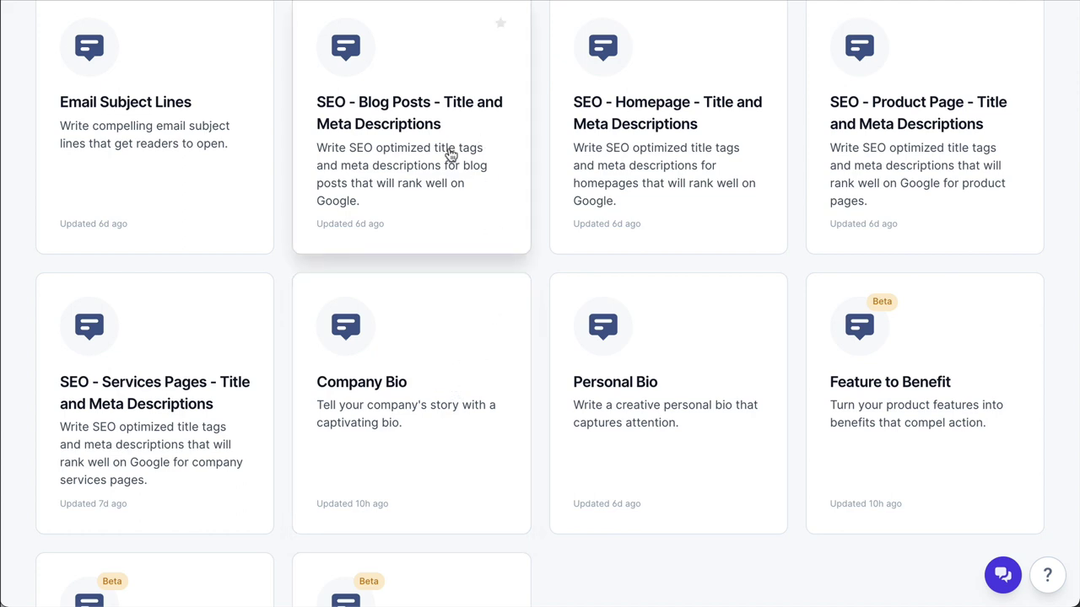
Look back through the template collection and open the Creative Story template
{"action": "scroll", "coordinate": [424, 258], "scroll_direction": "up", "scroll_amount": 1}
{"action": "scroll", "coordinate": [425, 258], "scroll_direction": "up", "scroll_amount": 5}
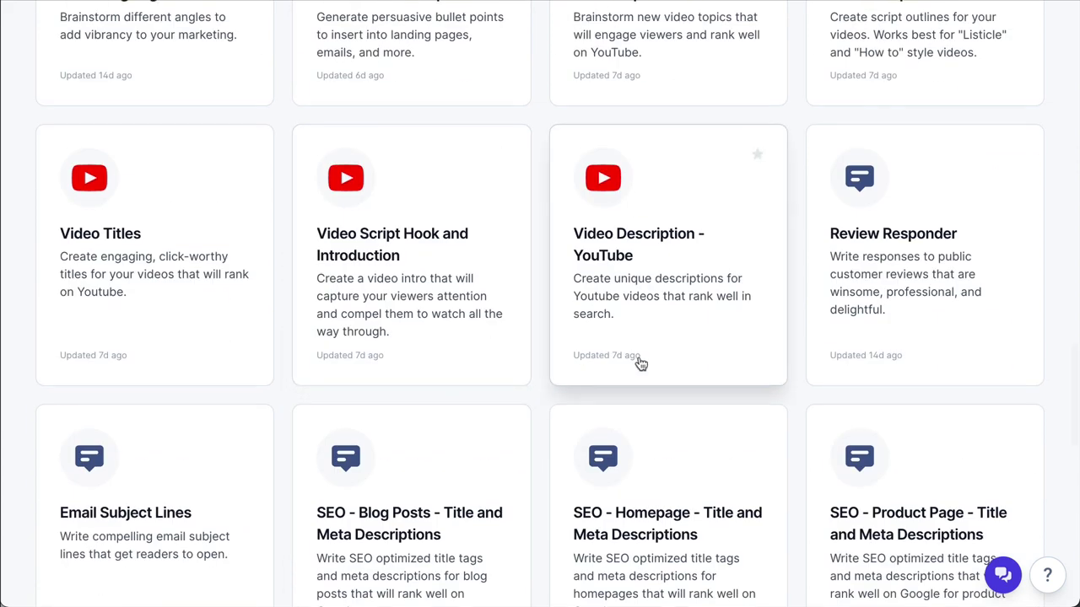
{"action": "scroll", "coordinate": [638, 363], "scroll_direction": "up", "scroll_amount": 5}
{"action": "scroll", "coordinate": [552, 210], "scroll_direction": "up", "scroll_amount": 5}
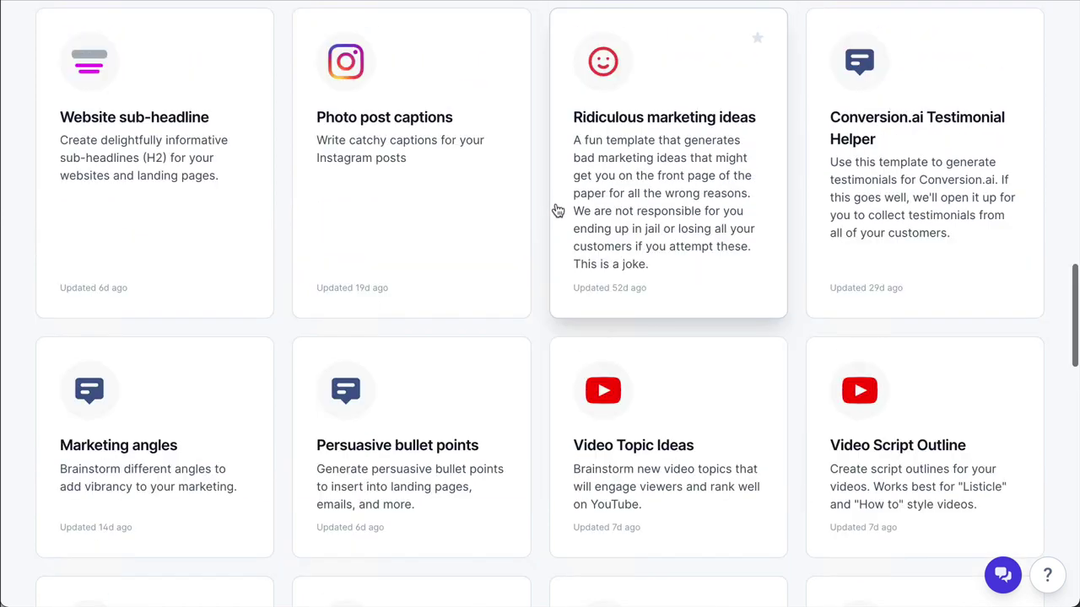
{"action": "scroll", "coordinate": [536, 230], "scroll_direction": "up", "scroll_amount": 12}
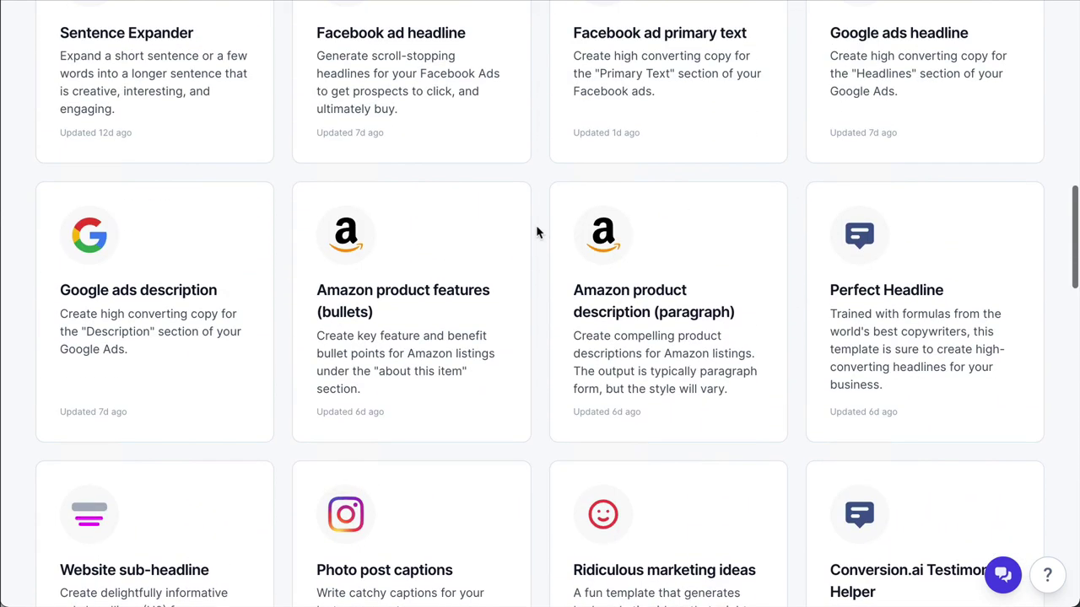
{"action": "scroll", "coordinate": [489, 325], "scroll_direction": "down", "scroll_amount": 5}
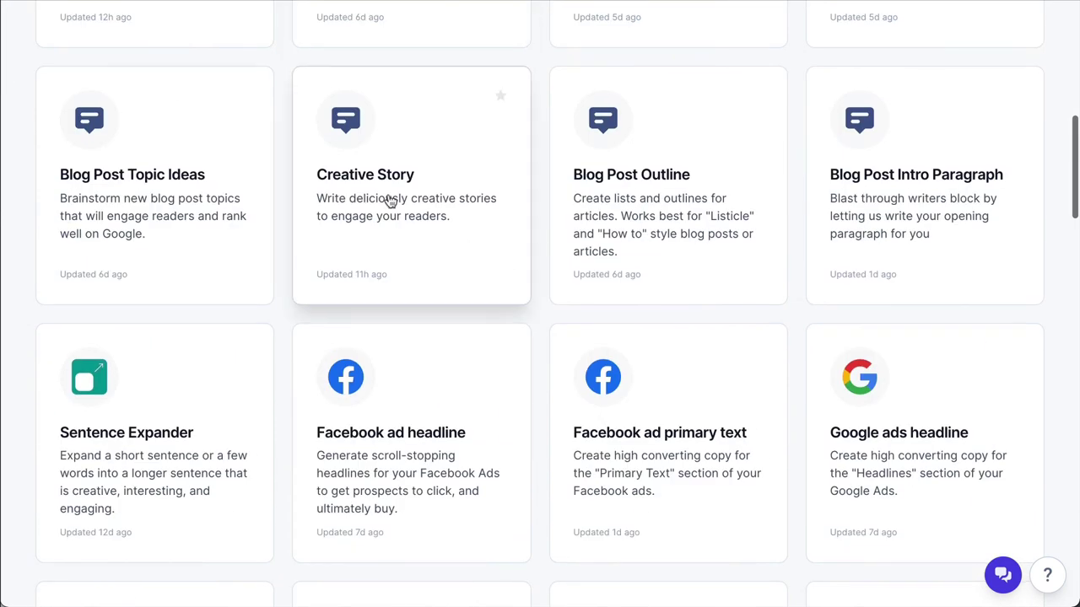
{"action": "left_click", "coordinate": [388, 272]}
Enter a plot about a named woman who wants to start a podcast but doesn't know how until she listens to The Audacity to Podcast
{"action": "left_click", "coordinate": [200, 255]}
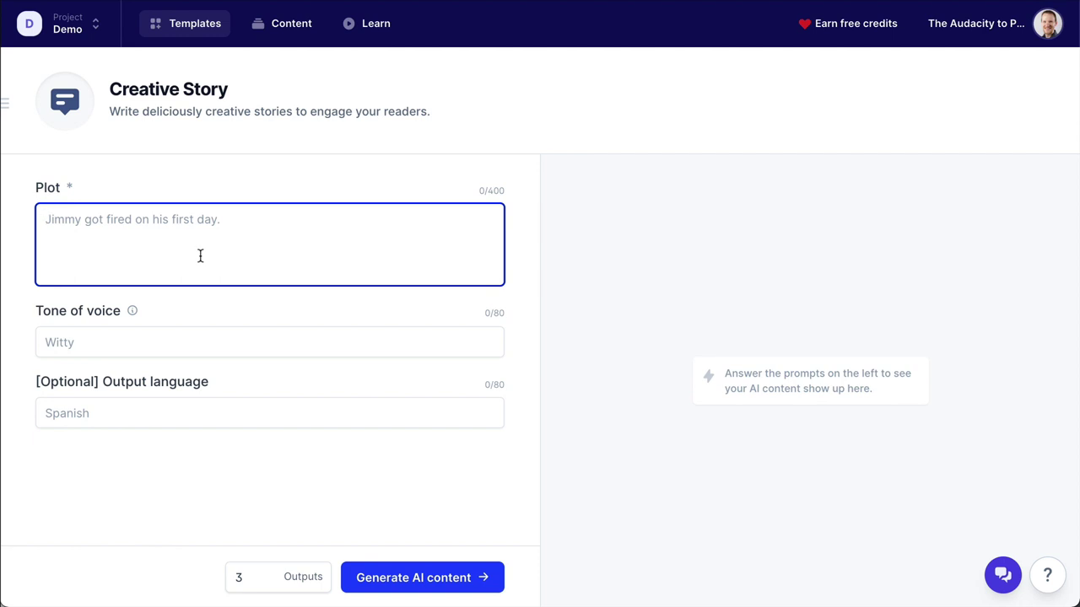
{"action": "type", "text": "Erin"}
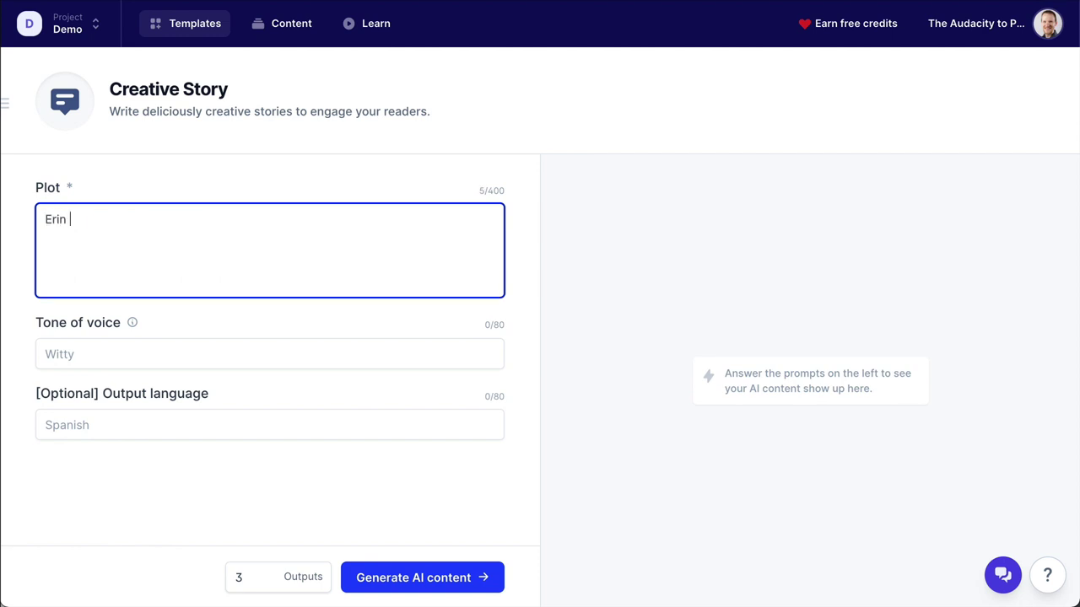
{"action": "type", "text": " wants to start a podcast but"}
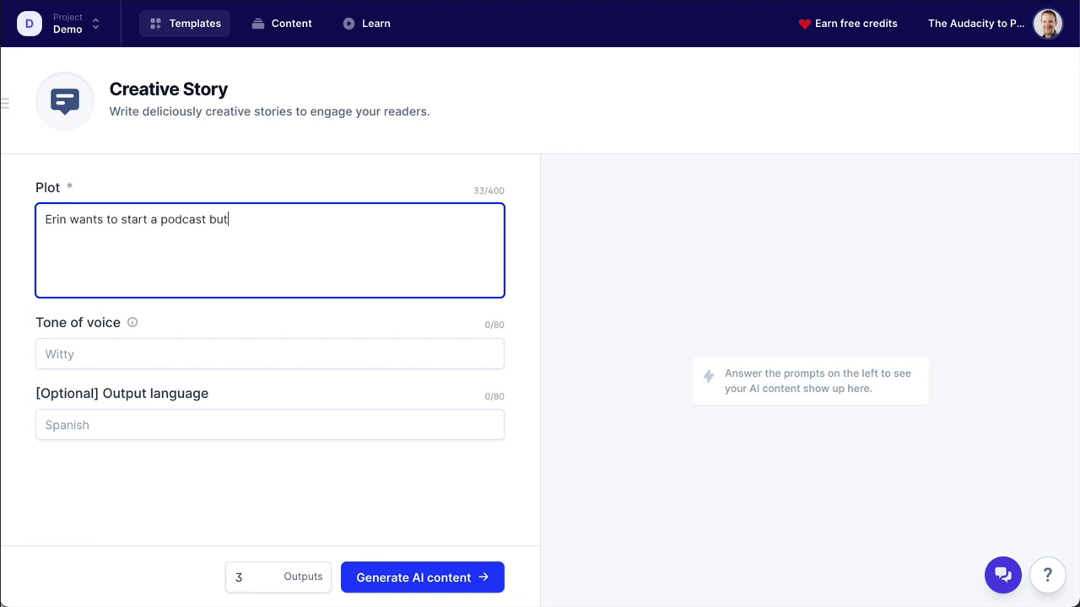
{"action": "type", "text": " doesn't know how u"}
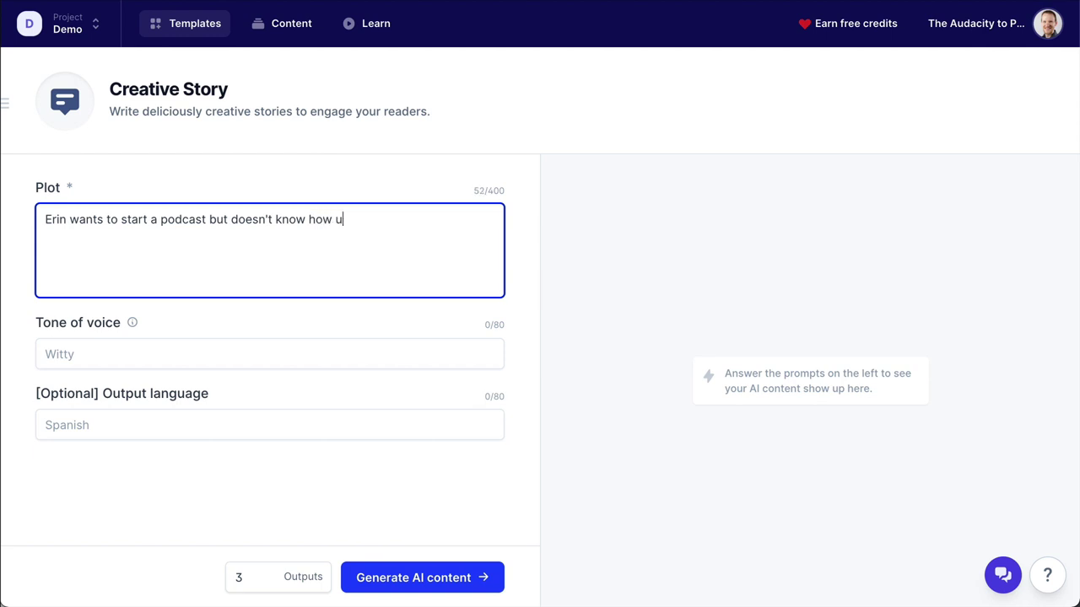
{"action": "type", "text": "ntil she listens"}
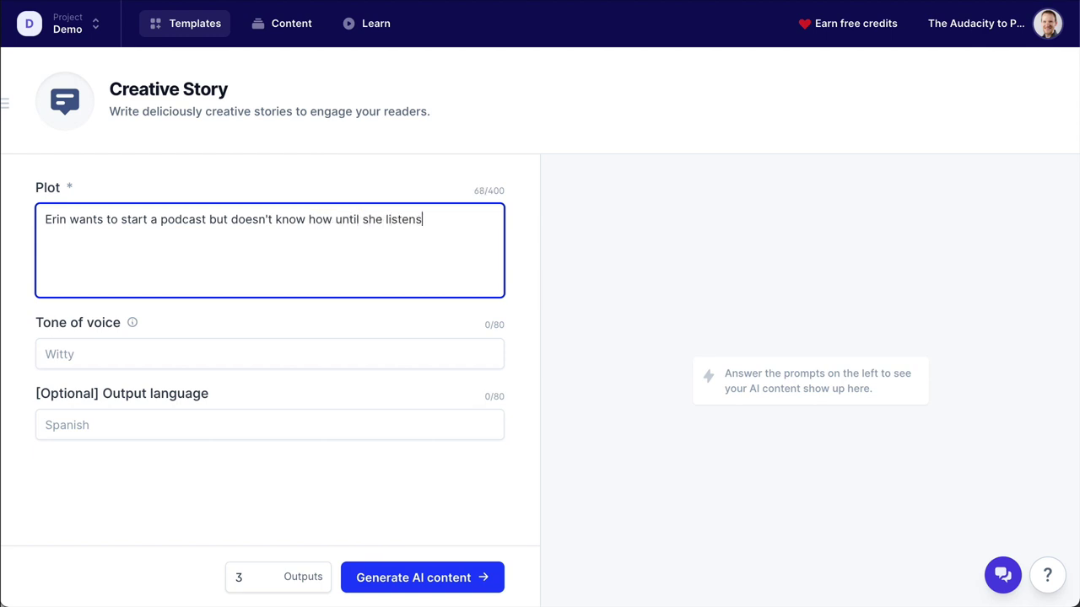
{"action": "type", "text": " to The Audacity to Podcast."}
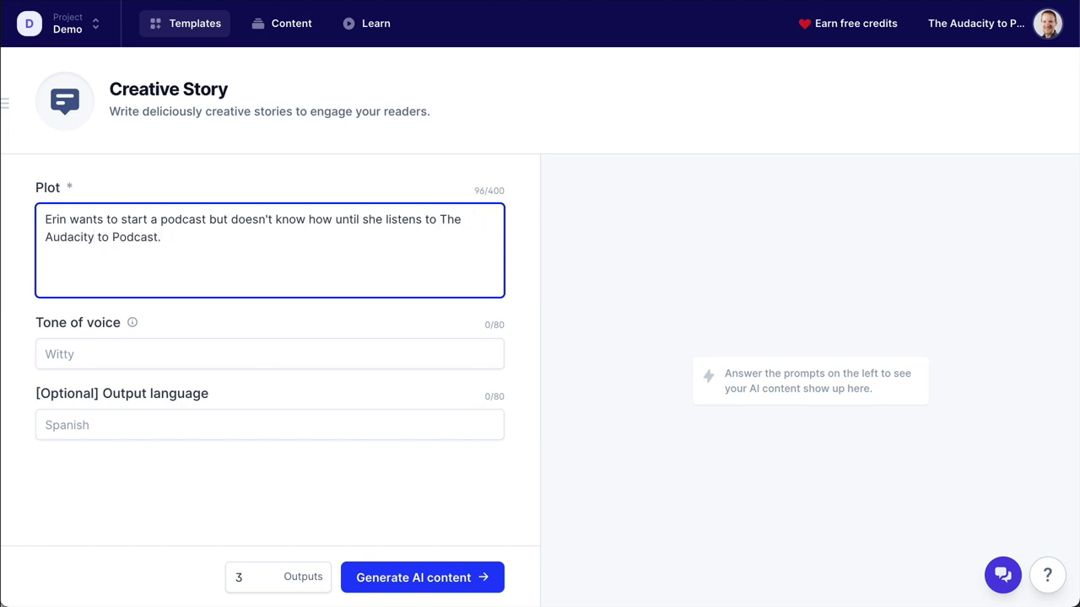
Reduce the number of outputs to 1, generate a creative story and copy the generated text
{"action": "left_click", "coordinate": [264, 584]}
{"action": "left_click", "coordinate": [264, 583]}
{"action": "left_click", "coordinate": [399, 579]}
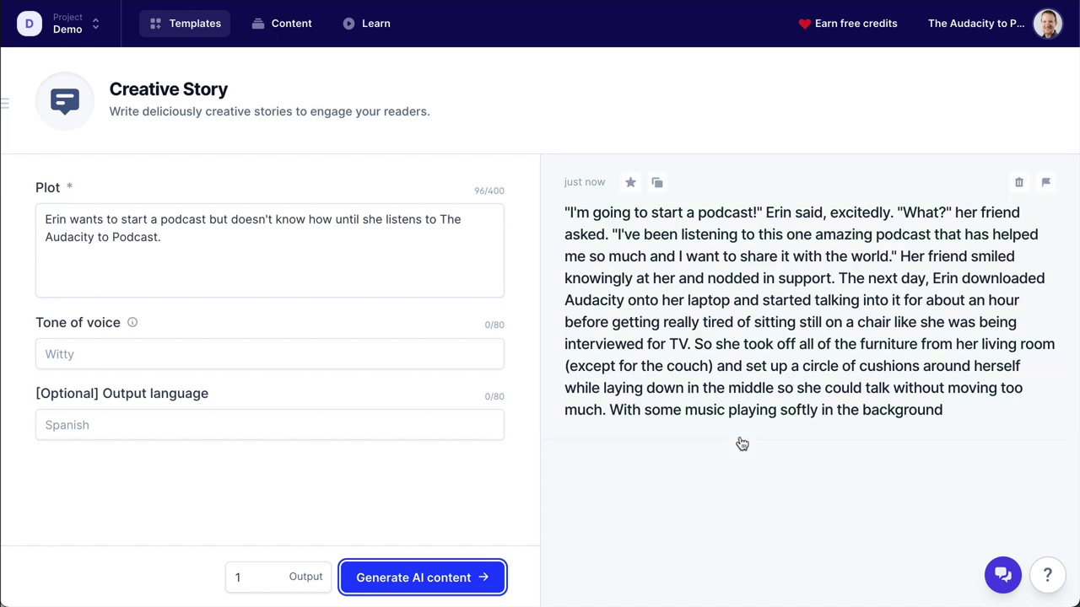
{"action": "left_click", "coordinate": [657, 182]}
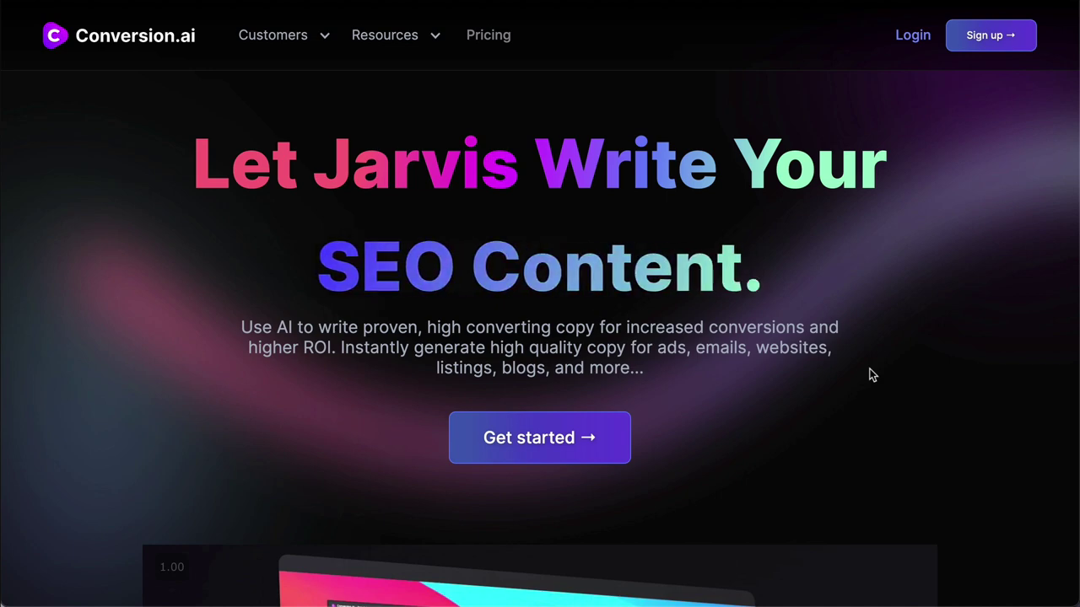
Open the pricing page on the Conversion.ai website and examine the plan's generated-word allowance
{"action": "left_click", "coordinate": [491, 38]}
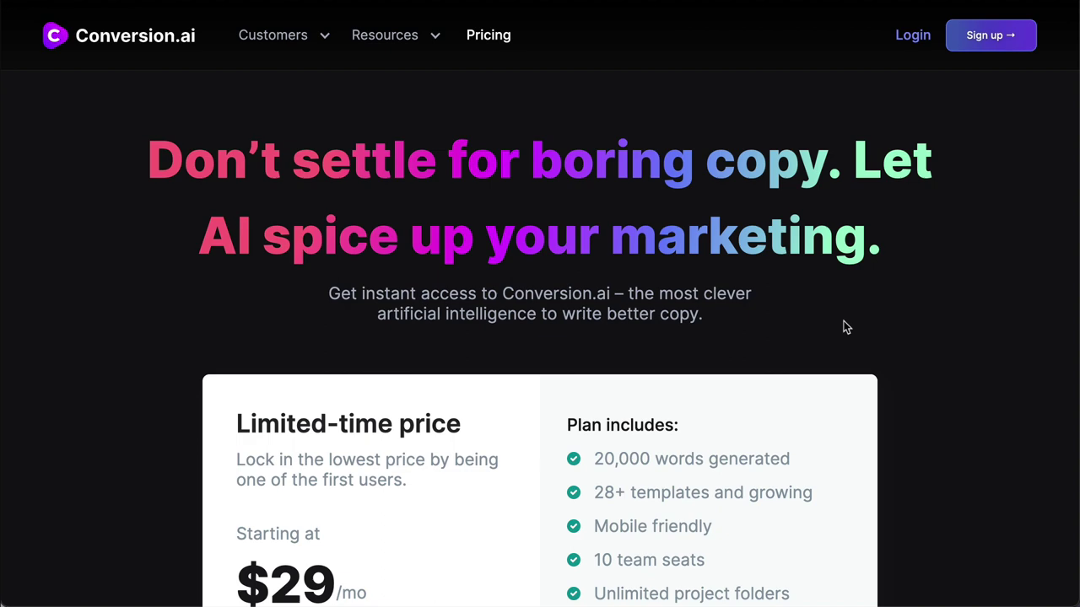
{"action": "scroll", "coordinate": [844, 326], "scroll_direction": "down", "scroll_amount": 4}
{"action": "scroll", "coordinate": [698, 320], "scroll_direction": "up", "scroll_amount": 3}
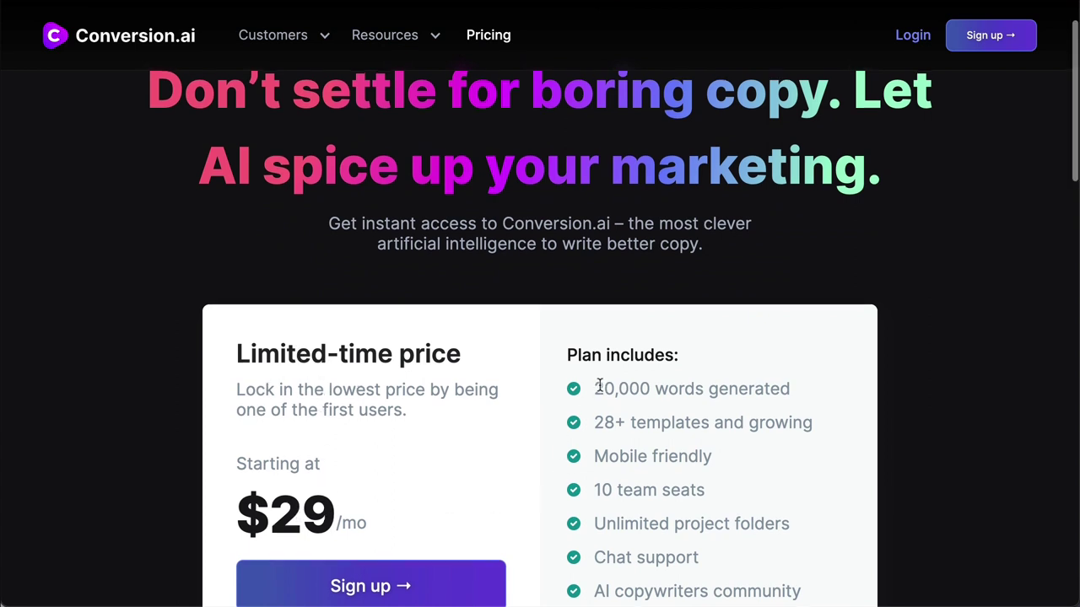
{"action": "left_click_drag", "start_coordinate": [604, 389], "coordinate": [639, 389]}
{"action": "left_click", "coordinate": [715, 405]}
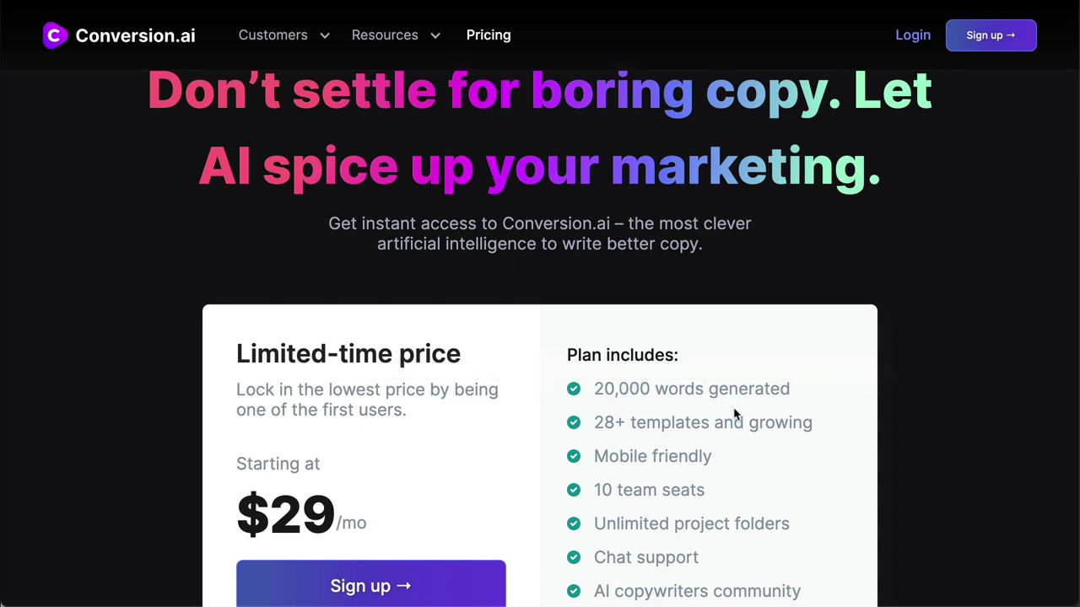
Switch back to the Conversion.ai app and check the word usage and monthly credits in the account's Usage & Billing settings
{"action": "mouse_move", "coordinate": [269, 38]}
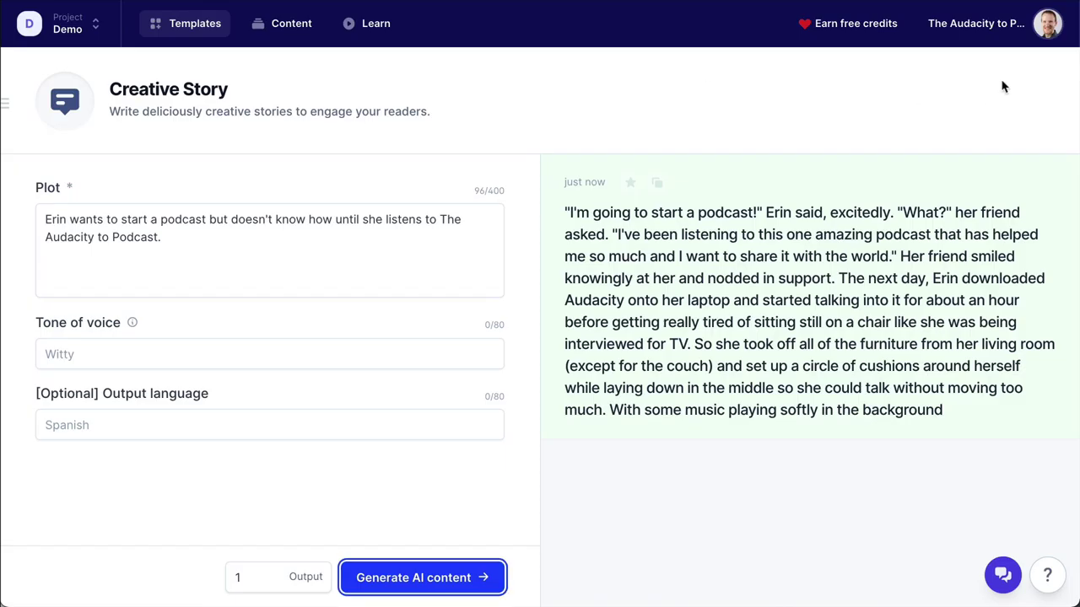
{"action": "left_click", "coordinate": [1039, 31]}
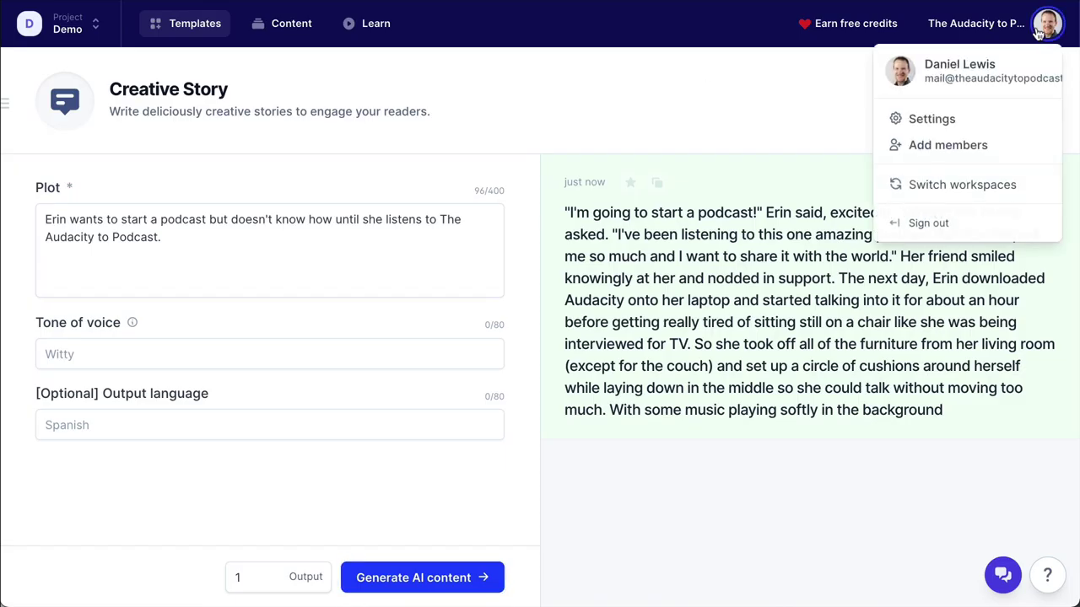
{"action": "left_click", "coordinate": [945, 121]}
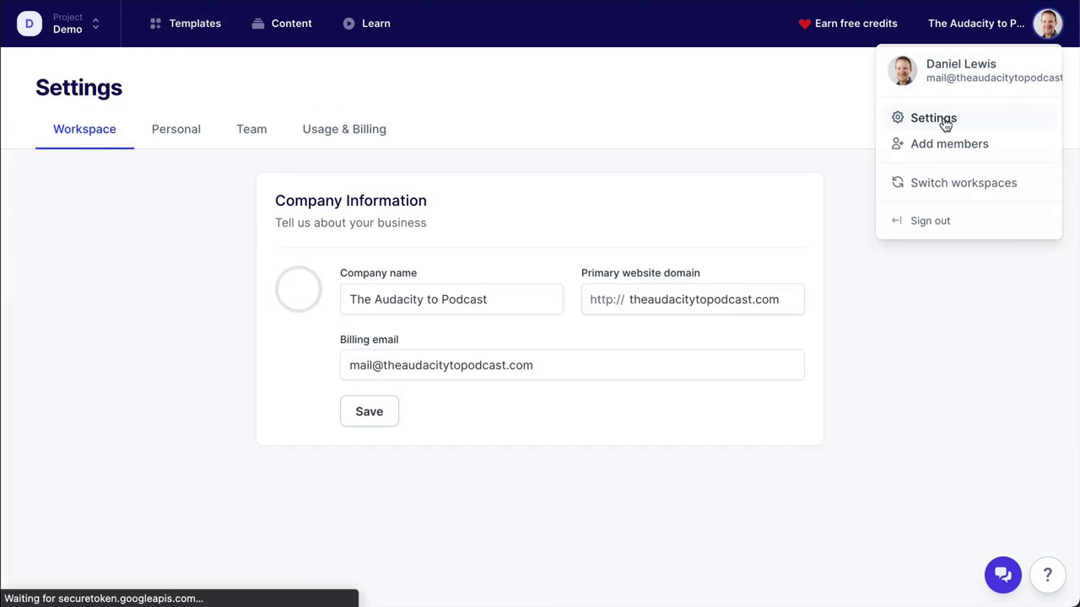
{"action": "left_click", "coordinate": [366, 134]}
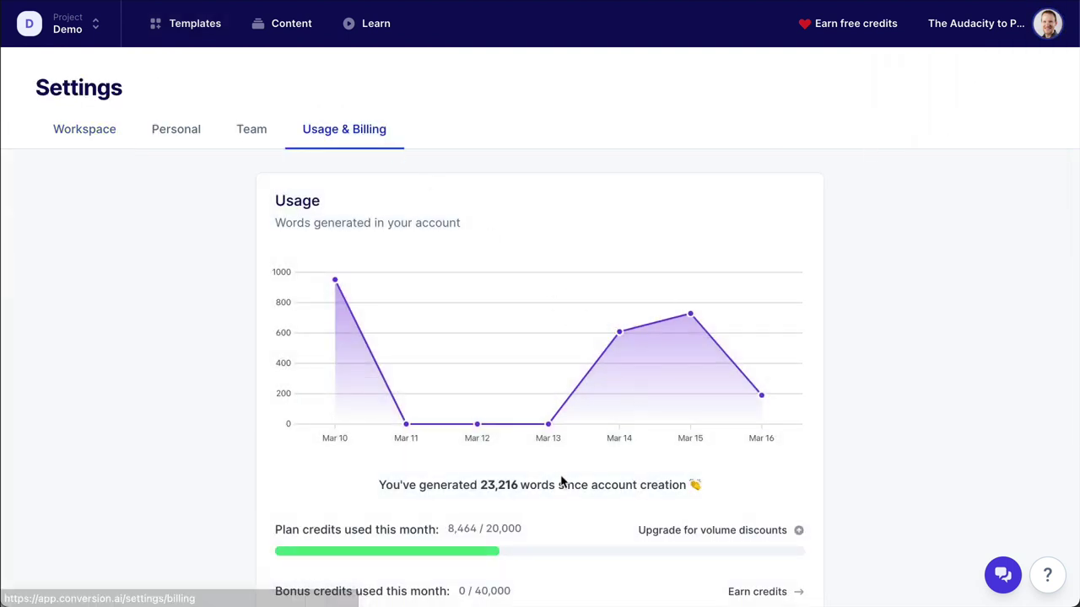
{"action": "mouse_move", "coordinate": [522, 426]}
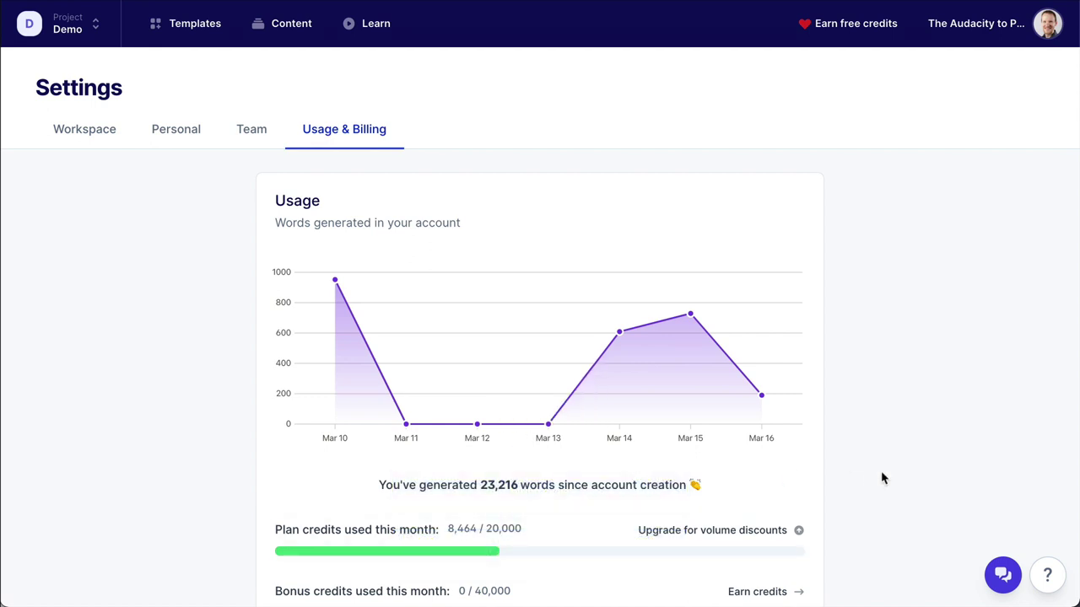
{"action": "mouse_move", "coordinate": [494, 544]}
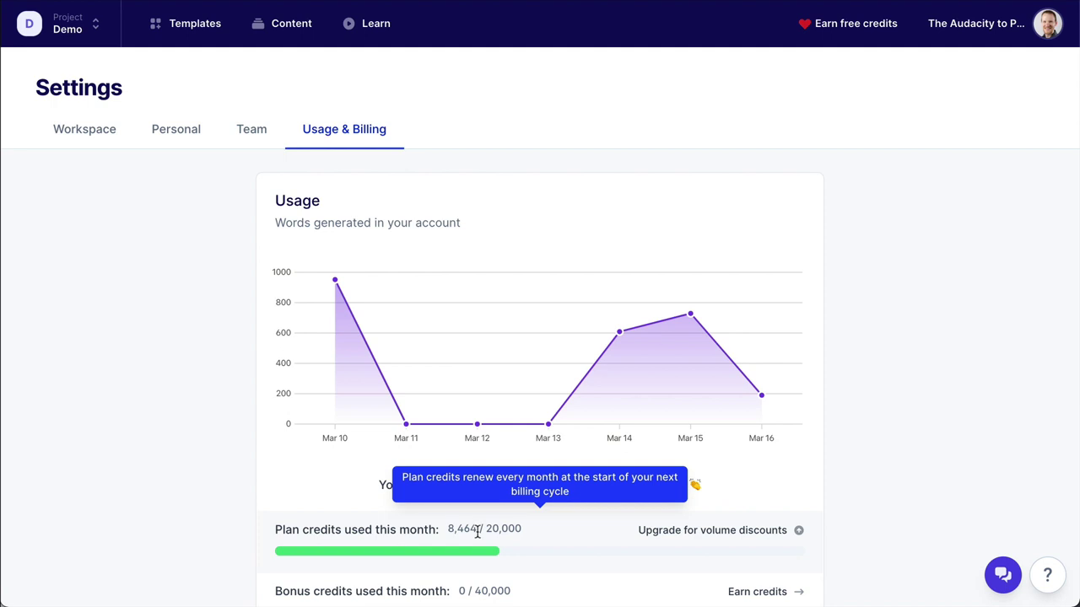
{"action": "mouse_move", "coordinate": [458, 582]}
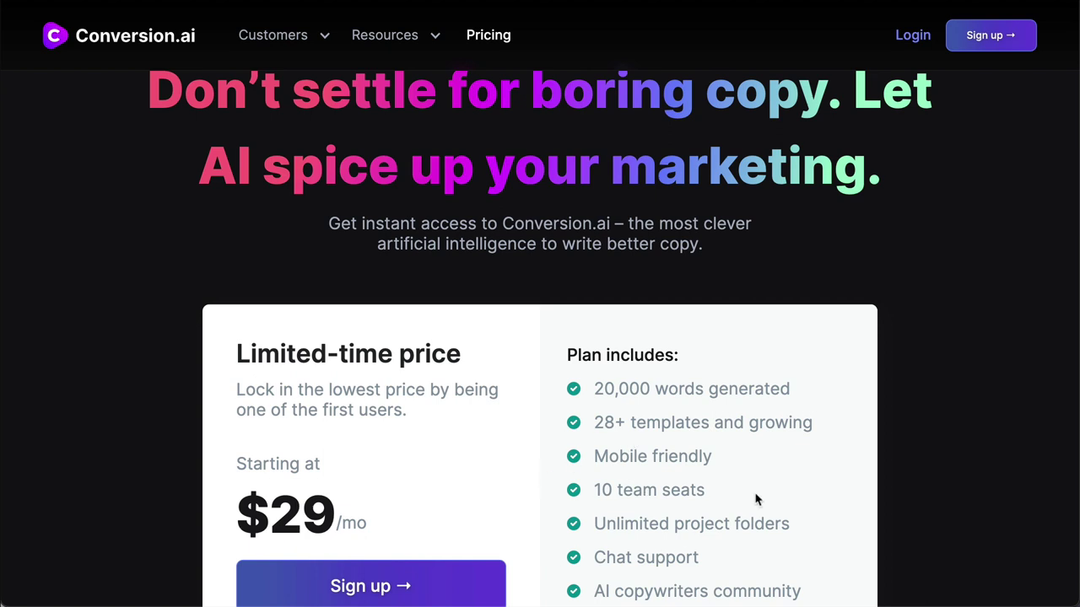
Return to the website's pricing page and review the plan price, included features and money back guarantee
{"action": "scroll", "coordinate": [847, 502], "scroll_direction": "down", "scroll_amount": 1}
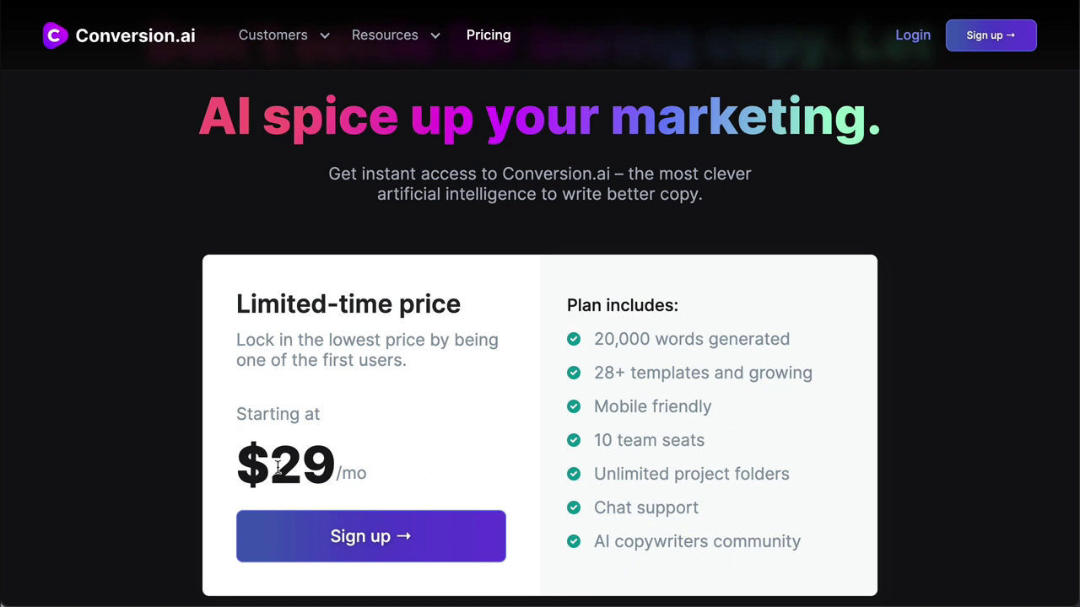
{"action": "left_click_drag", "start_coordinate": [594, 541], "coordinate": [801, 541]}
{"action": "left_click", "coordinate": [646, 472]}
{"action": "scroll", "coordinate": [646, 468], "scroll_direction": "down", "scroll_amount": 2}
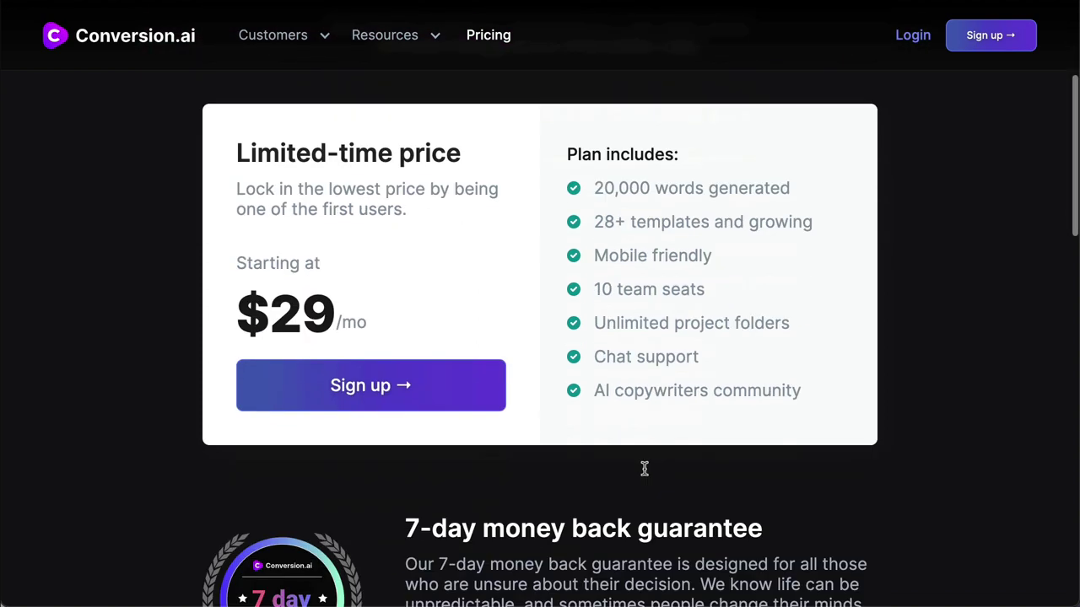
{"action": "scroll", "coordinate": [768, 444], "scroll_direction": "up", "scroll_amount": 1}
{"action": "scroll", "coordinate": [770, 446], "scroll_direction": "down", "scroll_amount": 4}
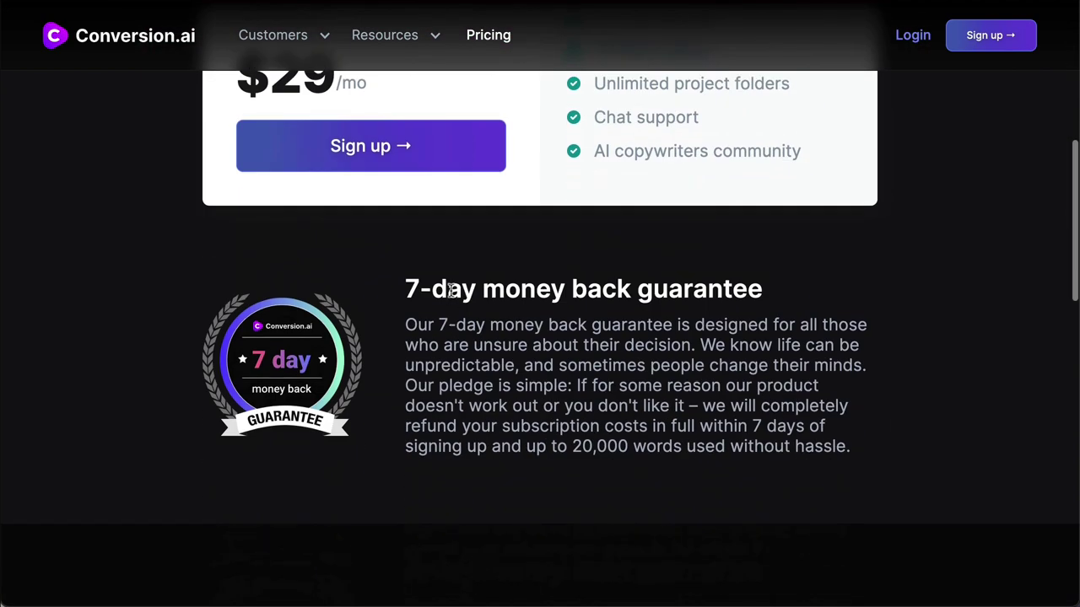
{"action": "scroll", "coordinate": [797, 295], "scroll_direction": "up", "scroll_amount": 3}
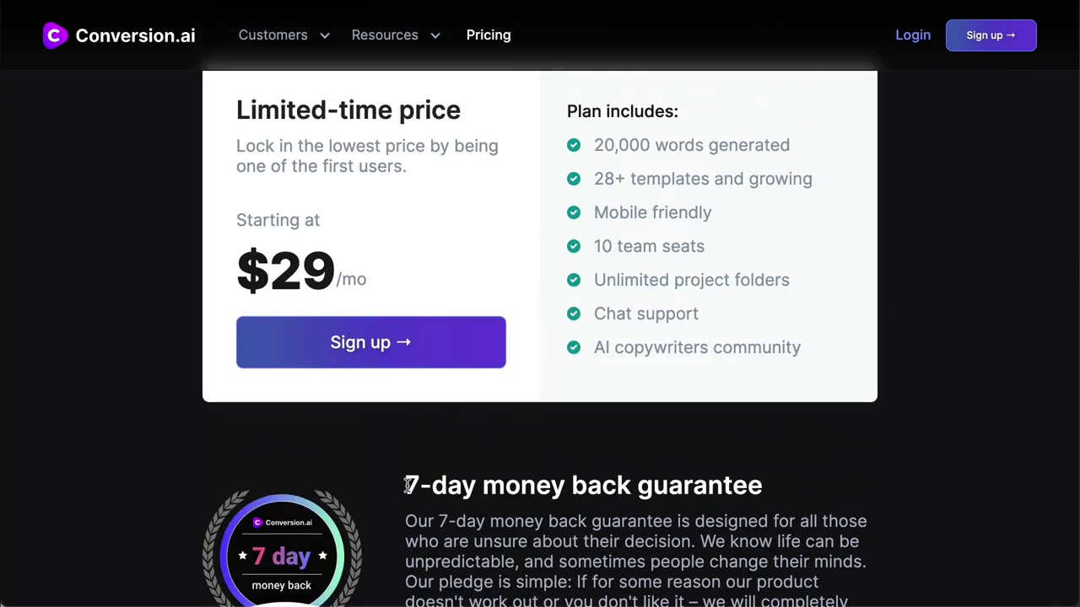
{"action": "scroll", "coordinate": [409, 485], "scroll_direction": "up", "scroll_amount": 1}
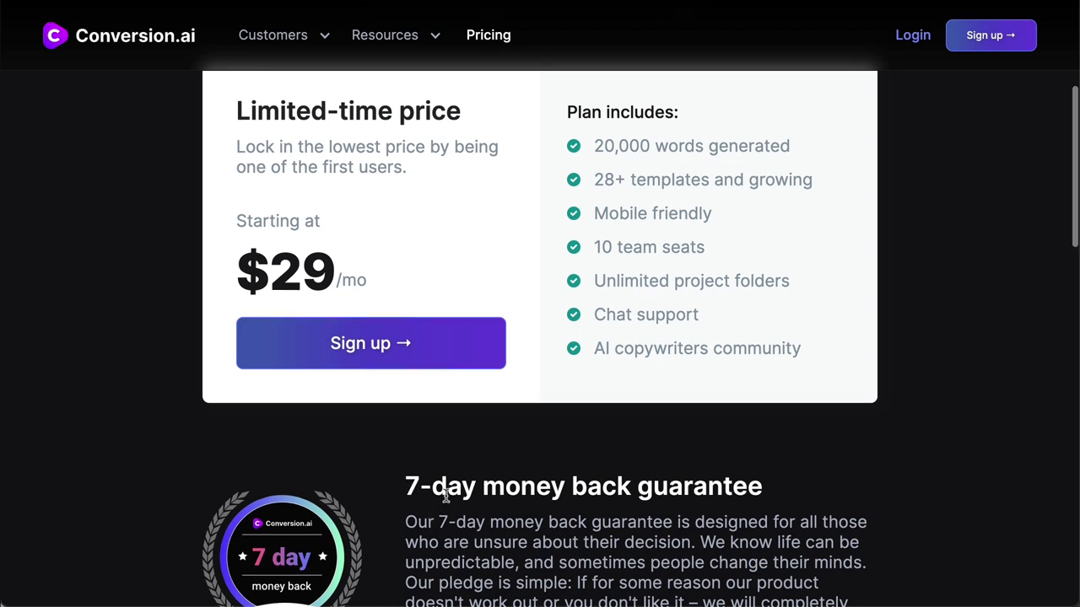
{"action": "scroll", "coordinate": [439, 379], "scroll_direction": "up", "scroll_amount": 1}
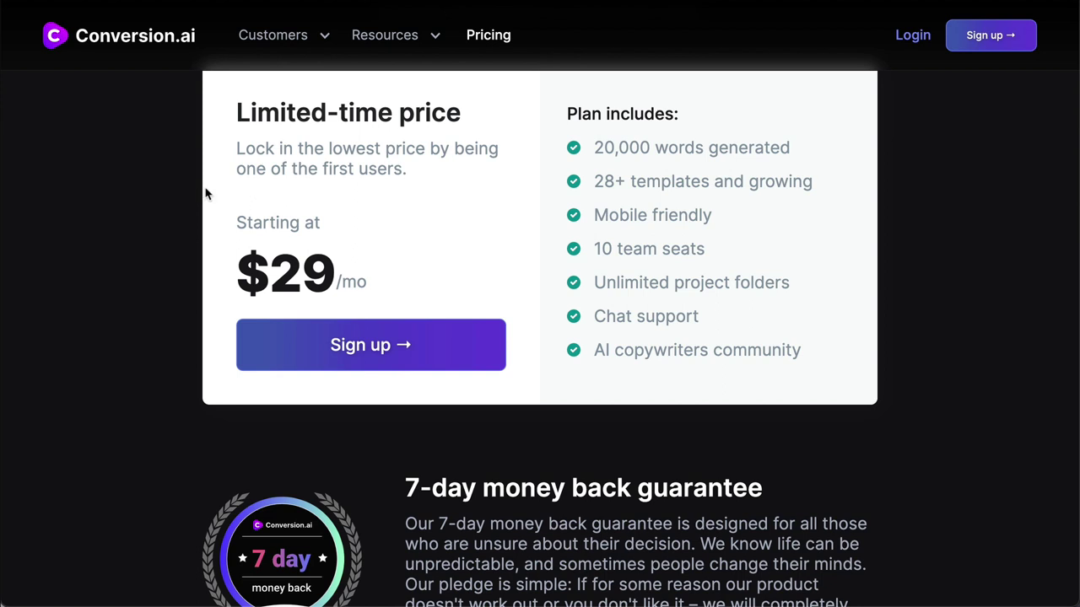
{"action": "scroll", "coordinate": [271, 190], "scroll_direction": "down", "scroll_amount": 1}
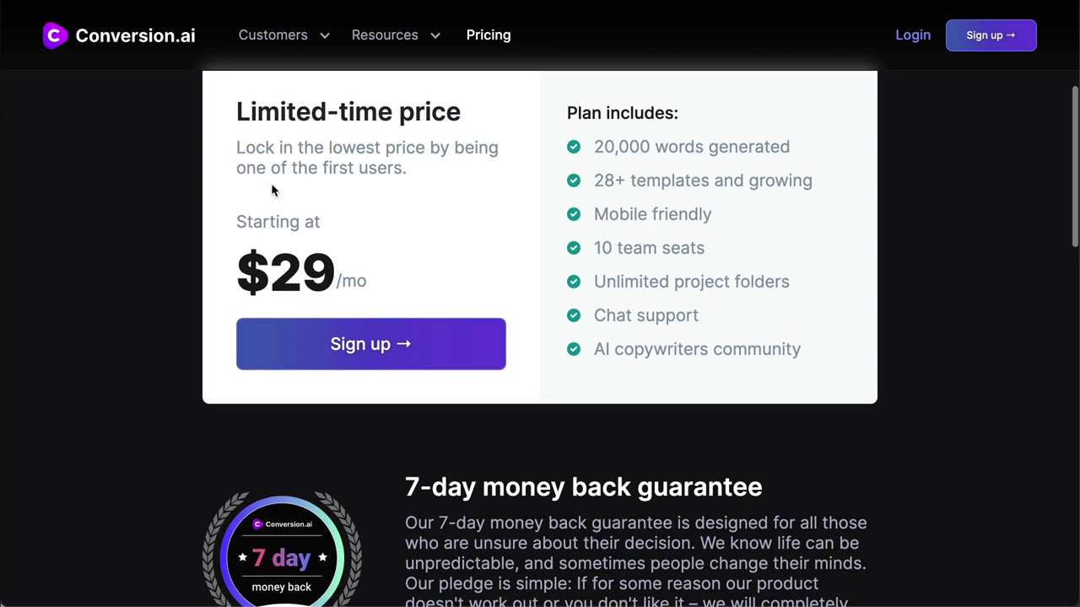